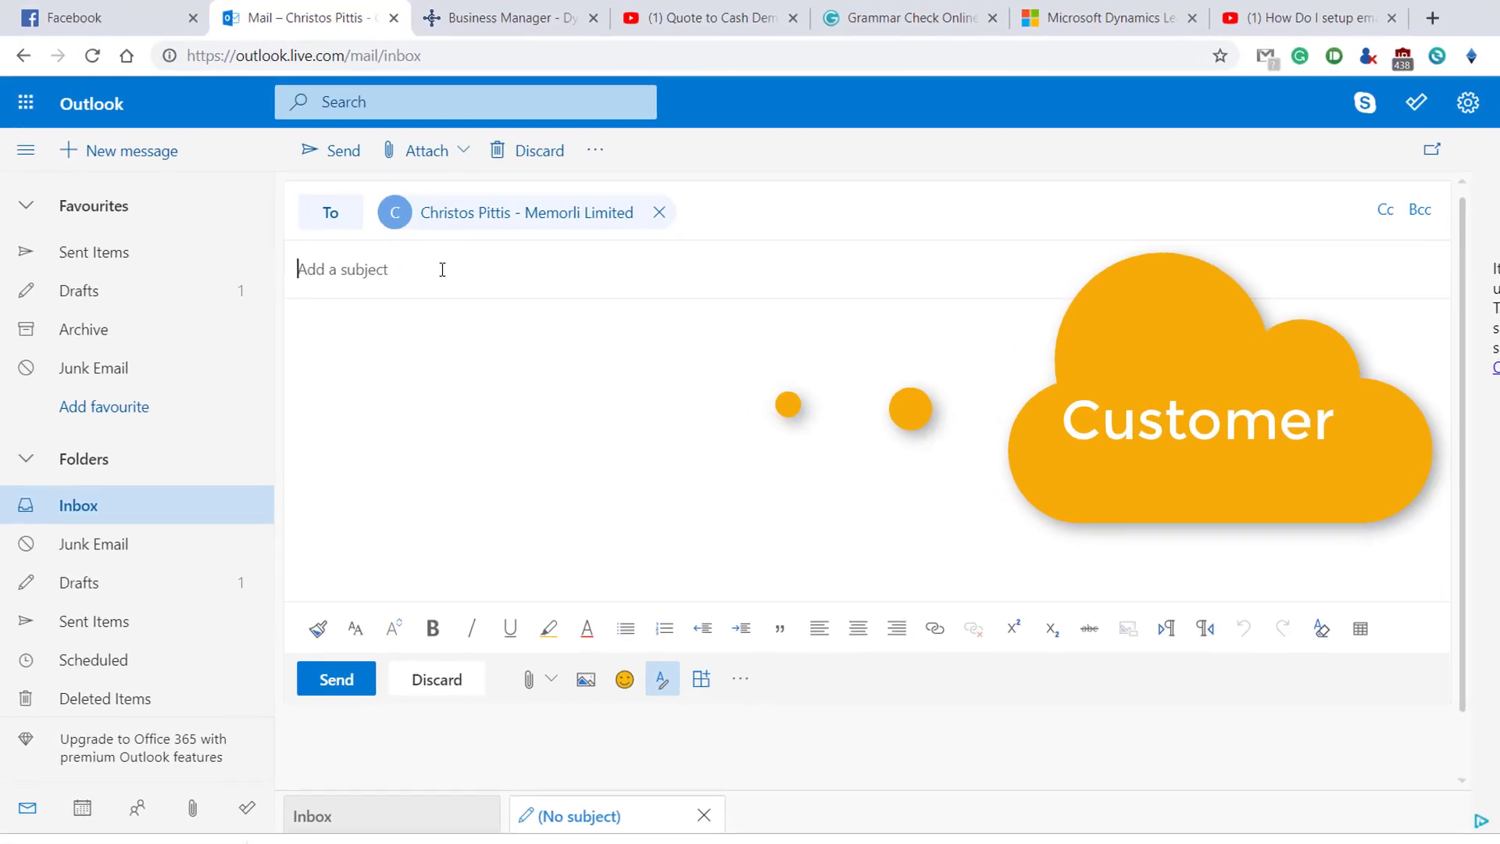
- Send an email titled 'Sales Quote for Athens Desk' requesting a quote for 1 Athens Desk delivered this week
{"action": "type", "text": "Sales Quote for Athens De"}
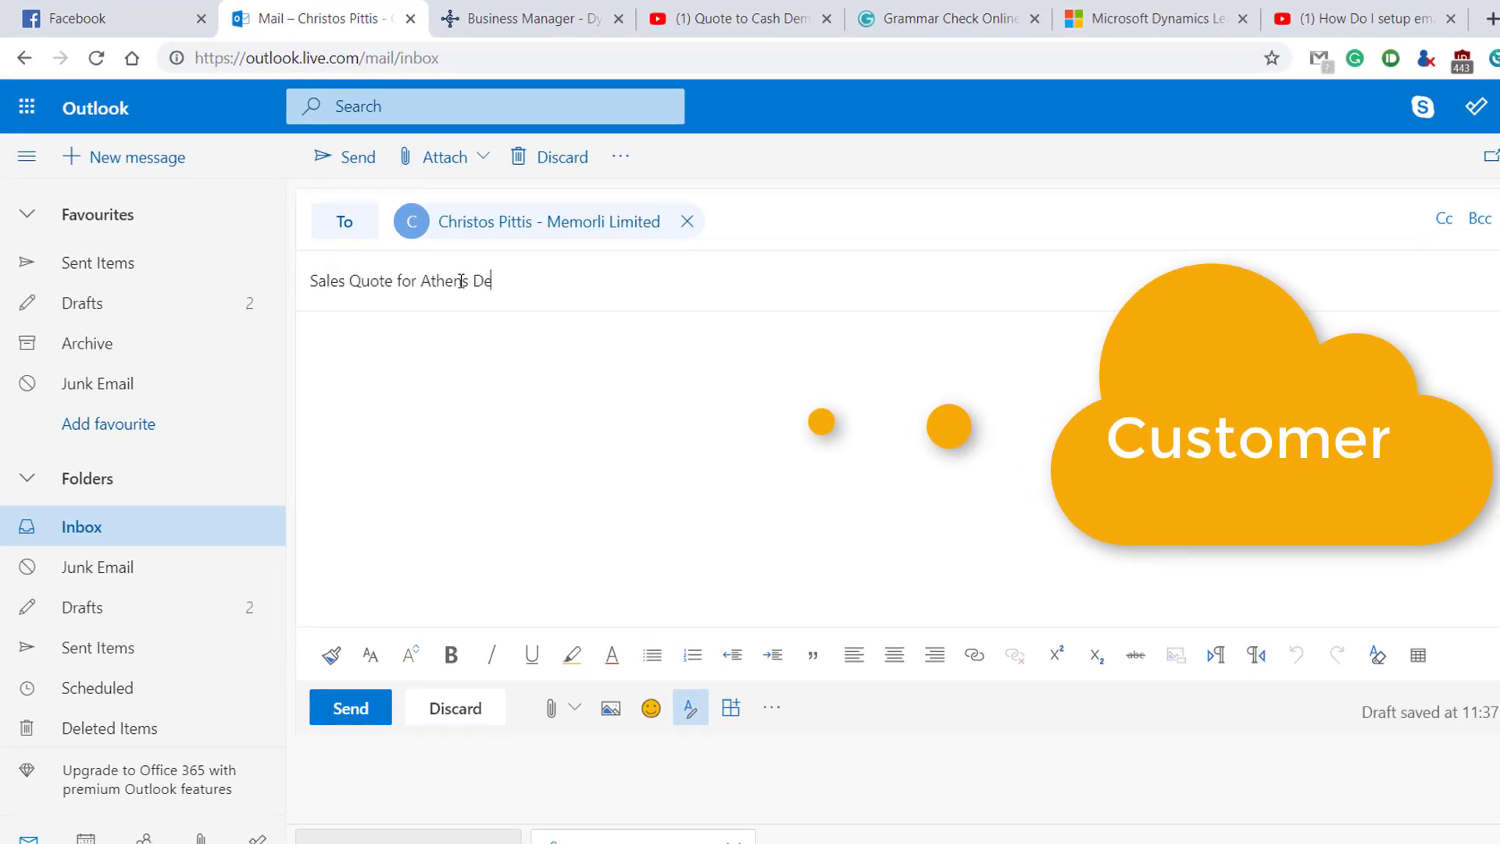
{"action": "type", "text": "sk"}
{"action": "left_click", "coordinate": [472, 376]}
{"action": "type", "text": "Hi Christos,"}
{"action": "key", "text": "Return"}
{"action": "key", "text": "Return"}
{"action": "type", "text": "Wo"}
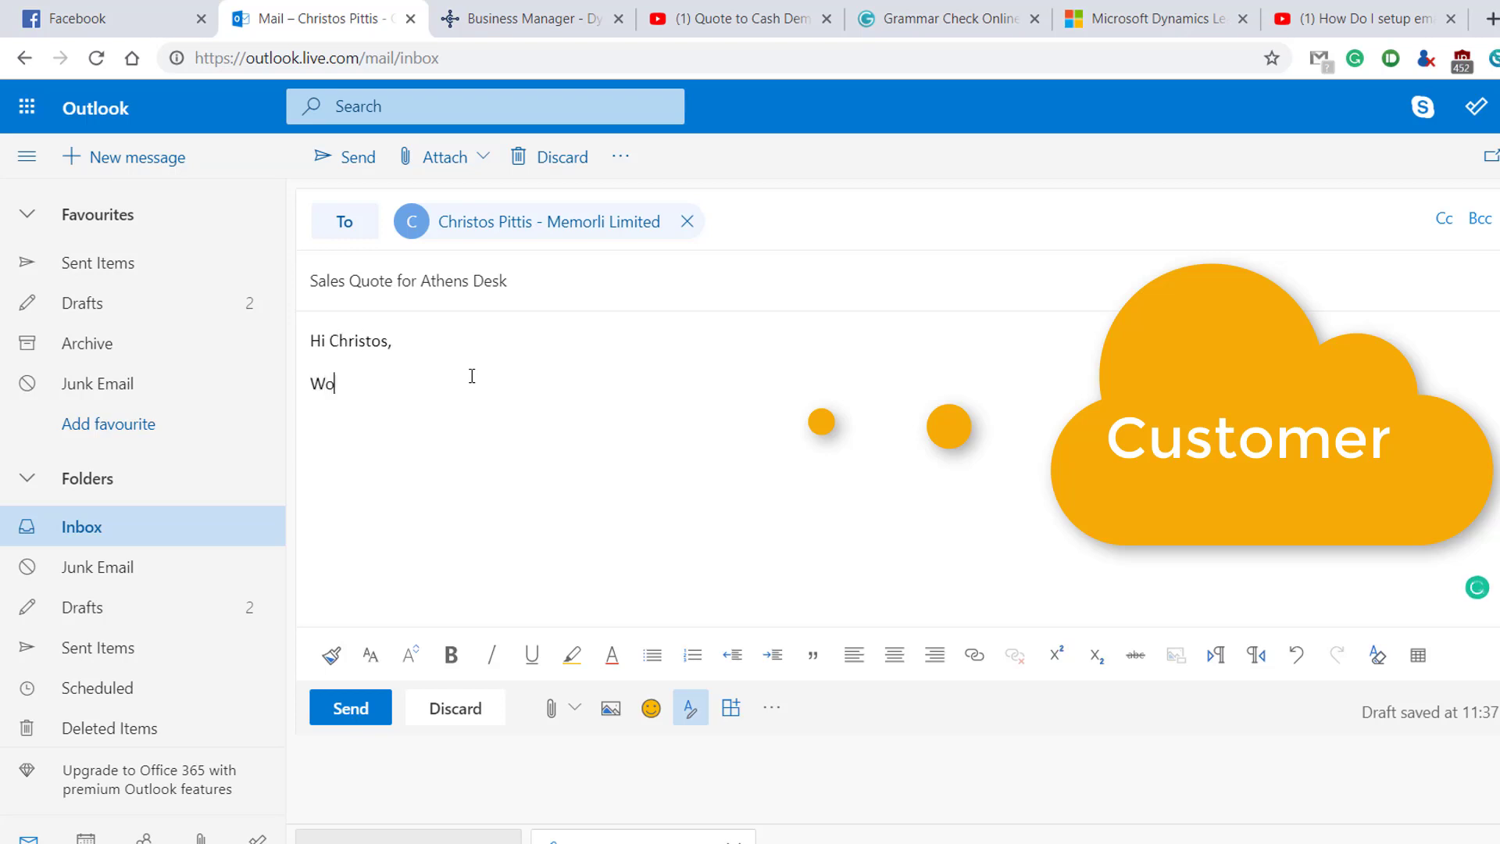
{"action": "type", "text": "uld you be able to draft a Sales "}
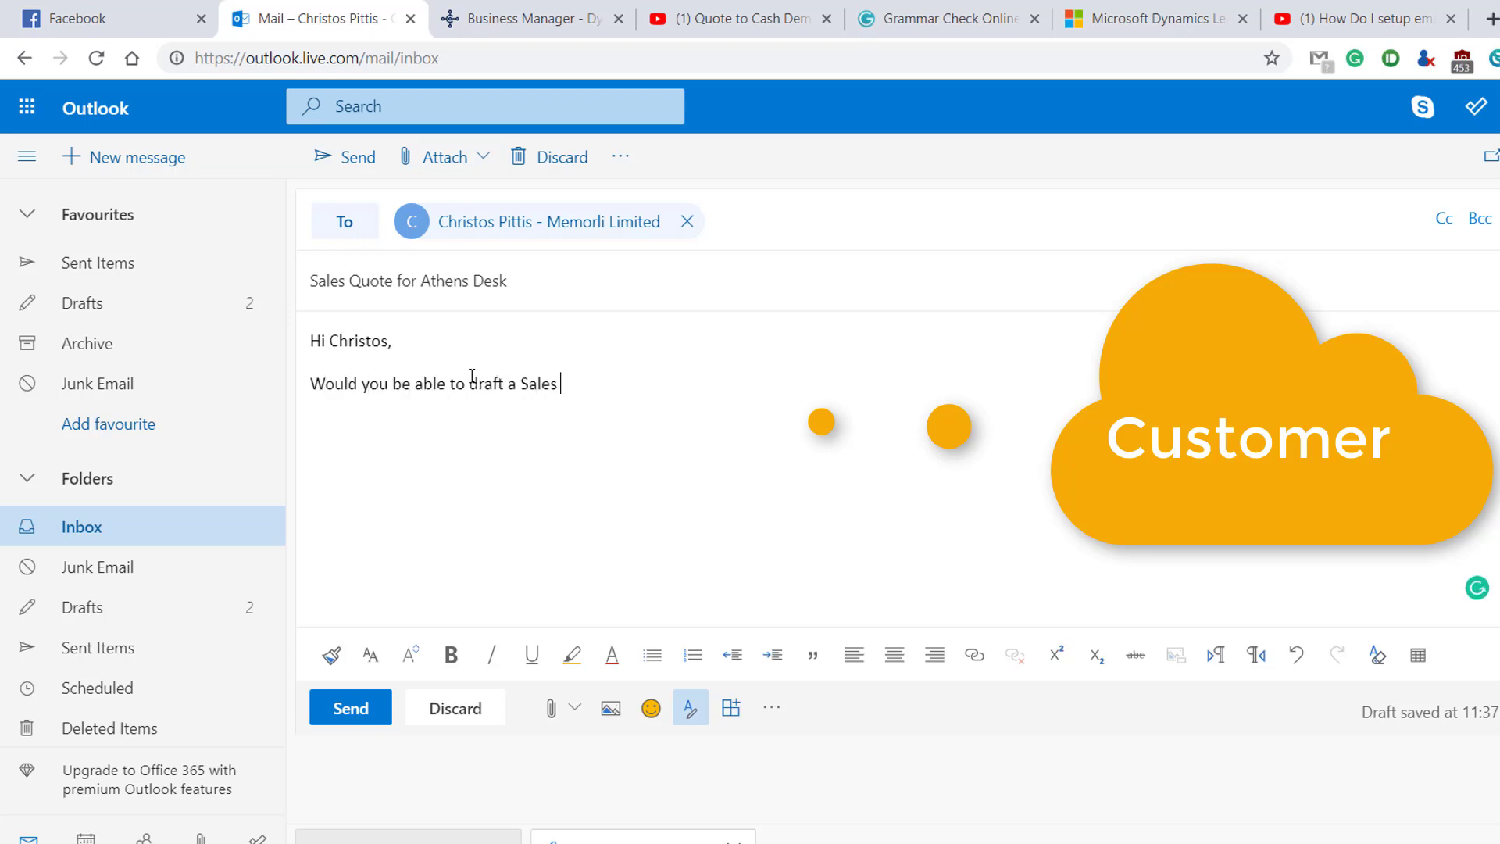
{"action": "type", "text": "Quote for 1 Athend Desk to be "}
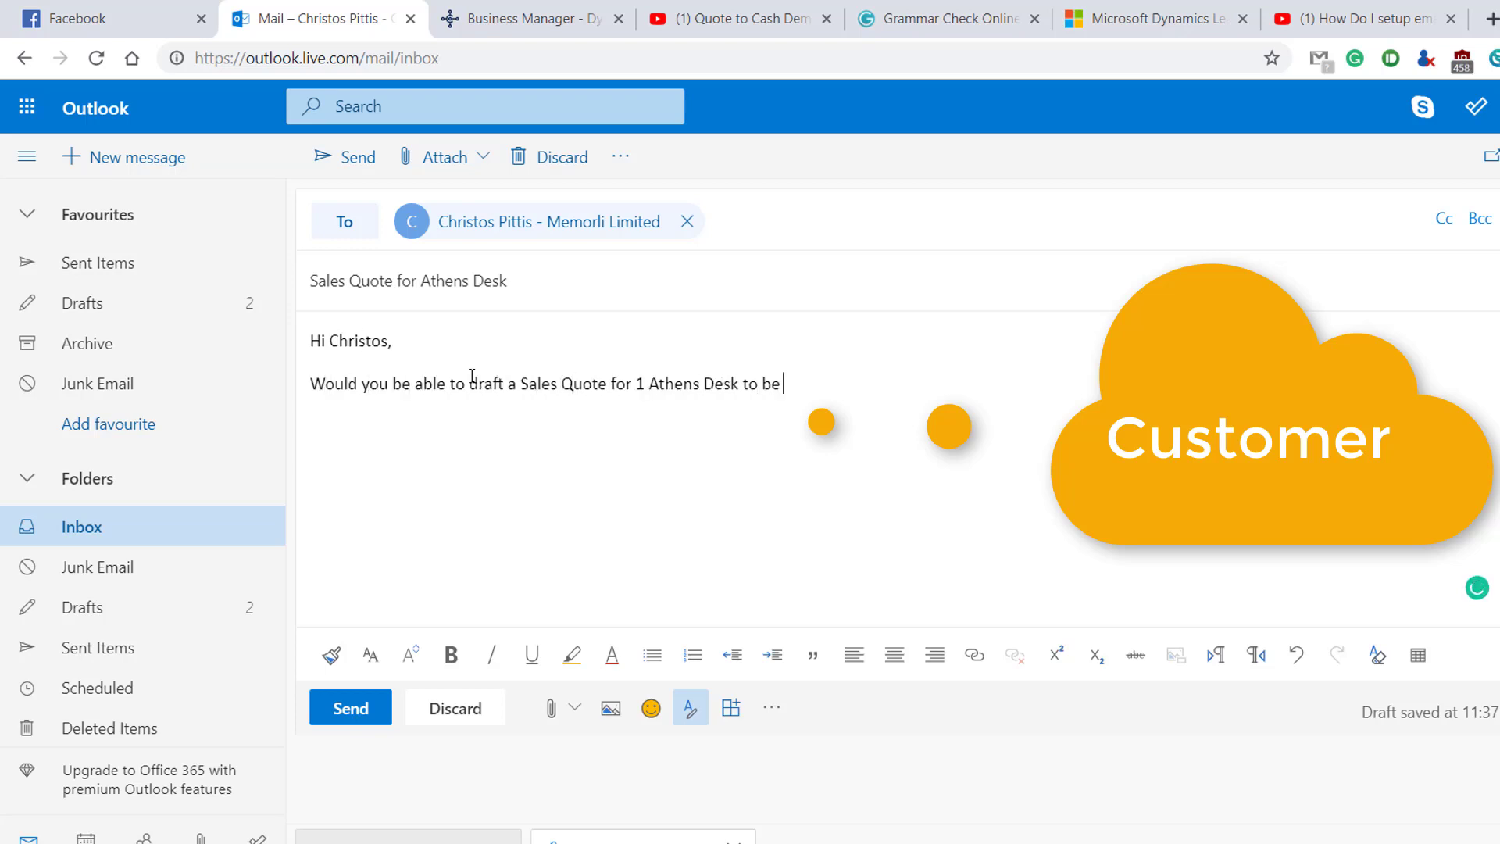
{"action": "type", "text": "delivered this week?"}
{"action": "key", "text": "Return"}
{"action": "key", "text": "Return"}
{"action": "type", "text": "Thanks, "}
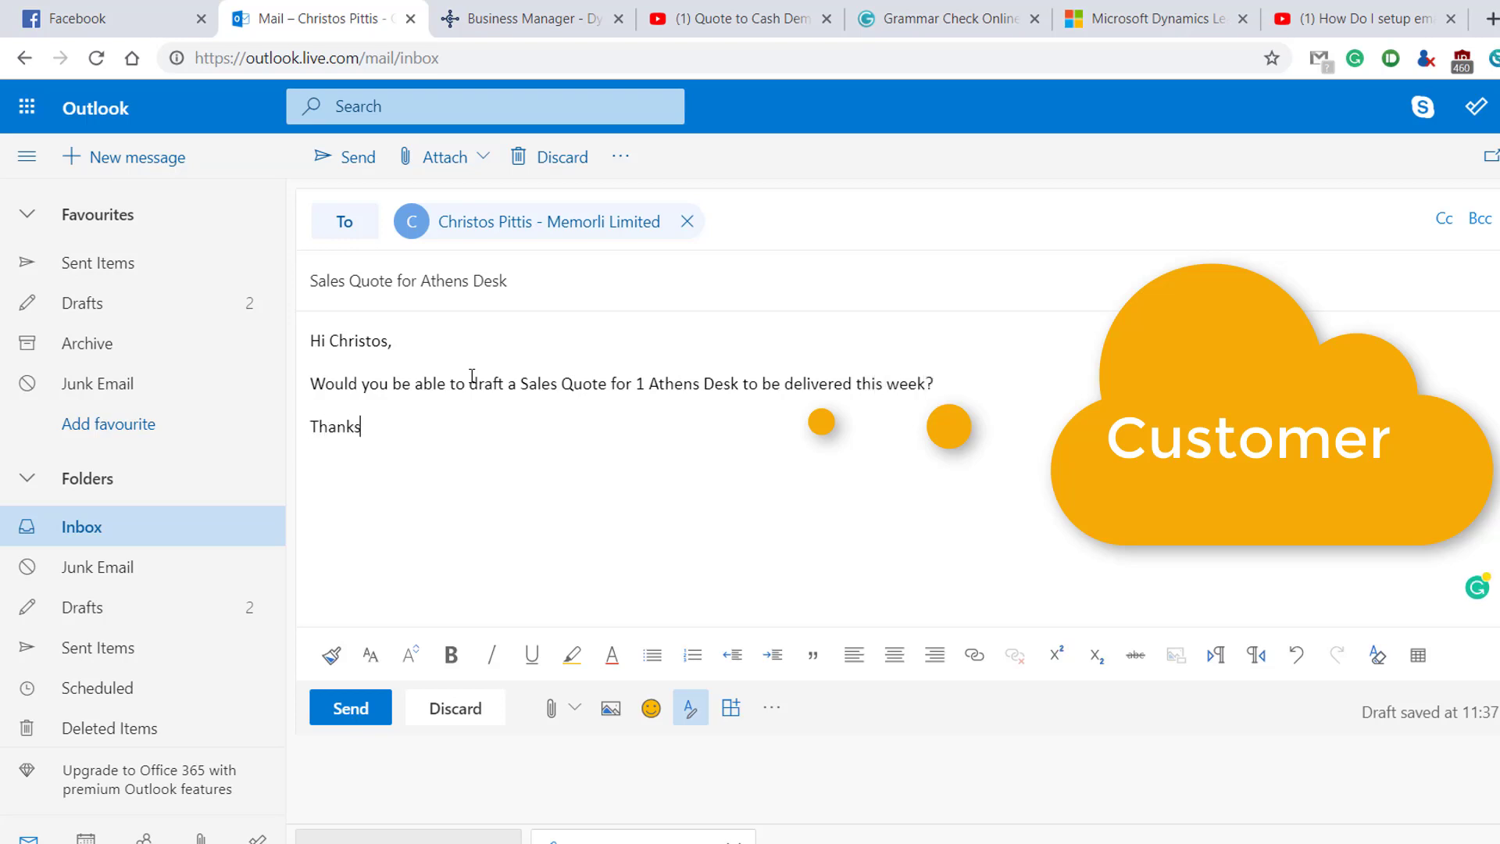
{"action": "type", "text": "Super Mario!"}
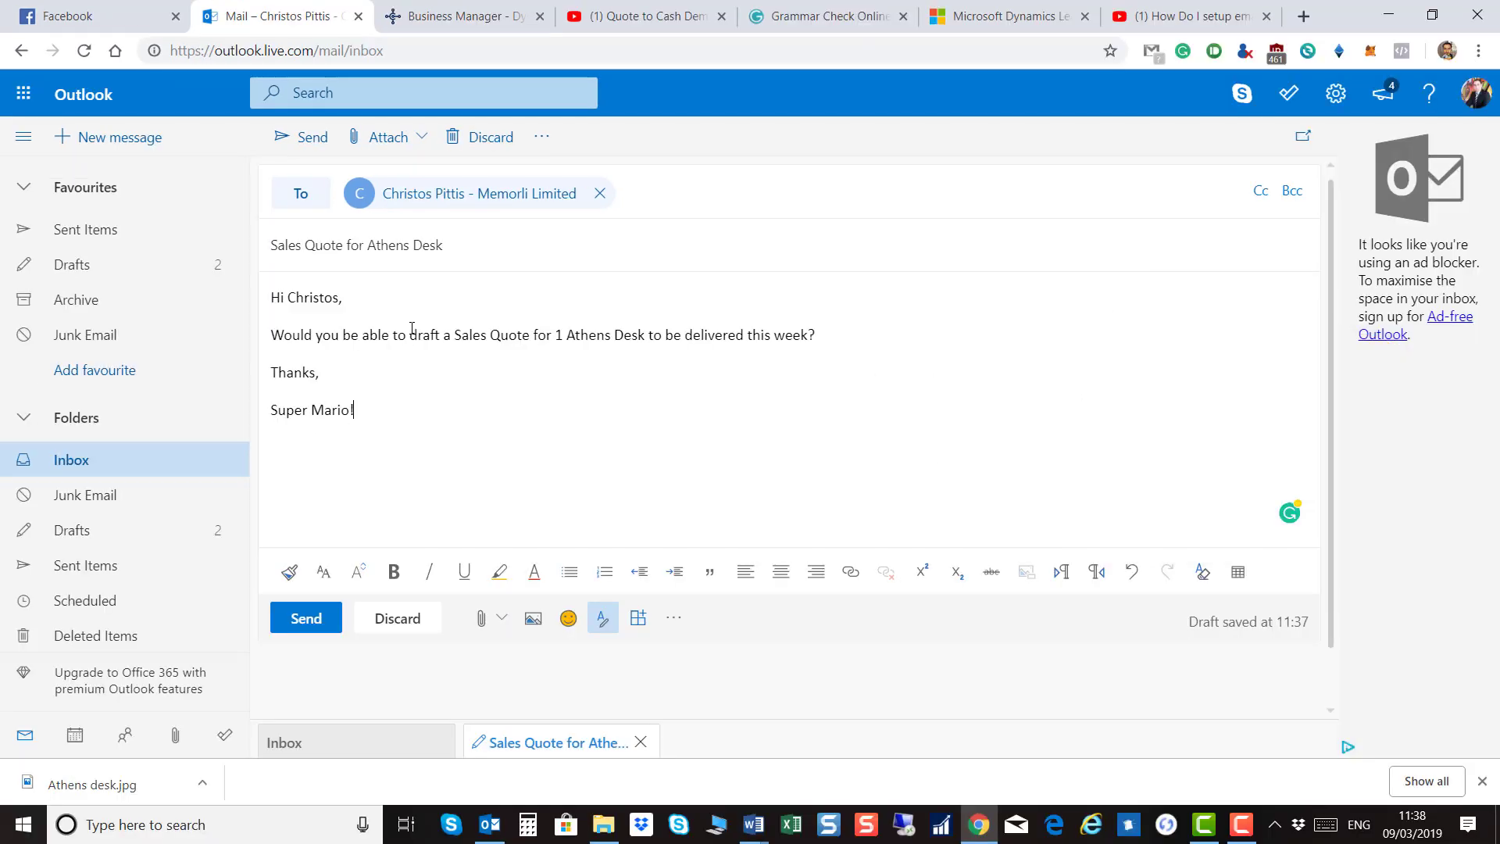
{"action": "left_click", "coordinate": [317, 617]}
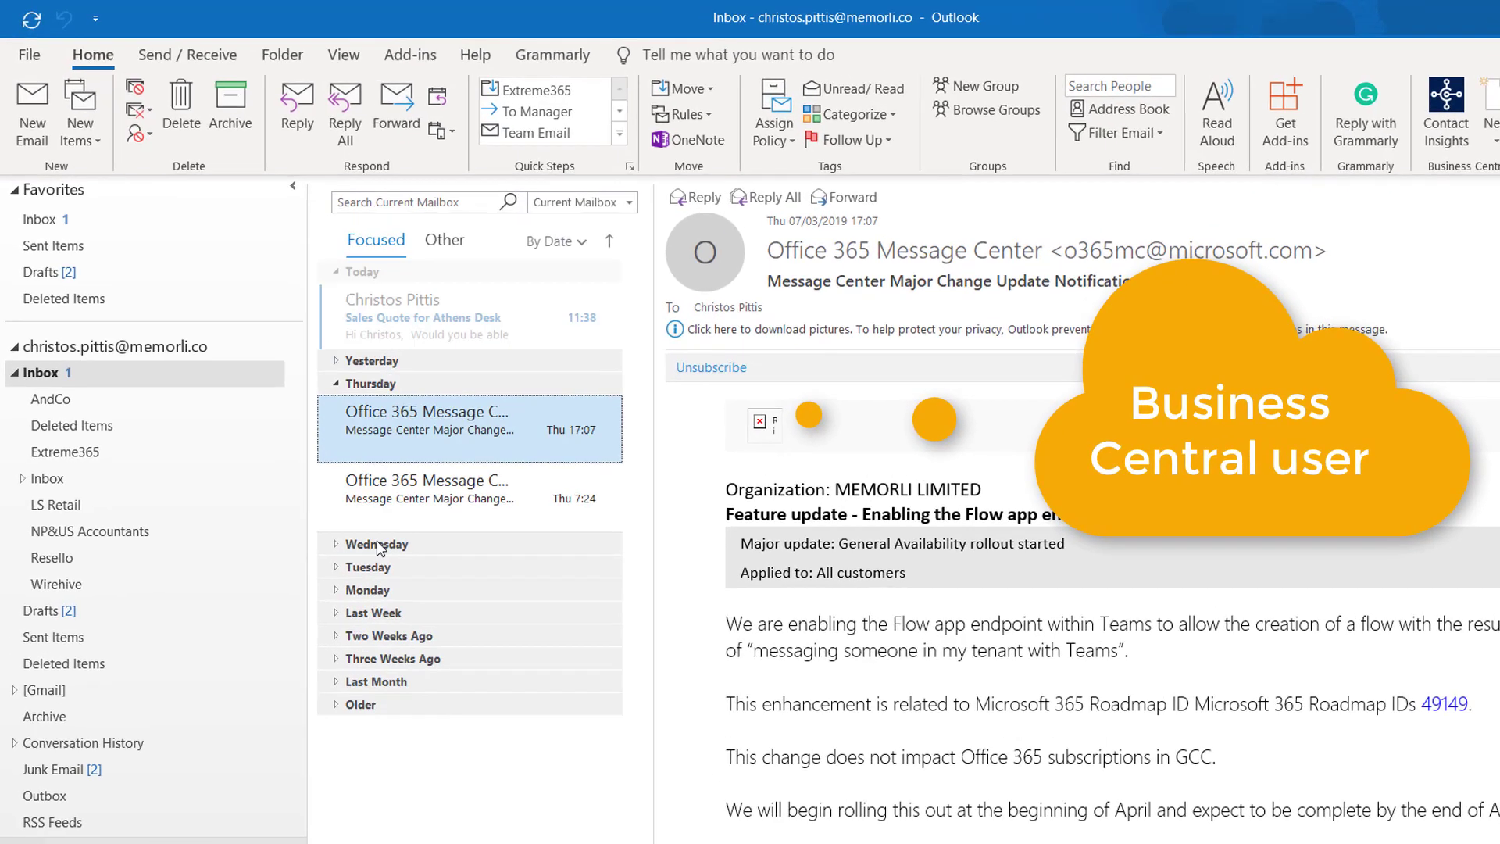
- Open the Athens Desk quote request and review Alpine Ski House's Business Central contact insights
{"action": "double_click", "coordinate": [432, 321]}
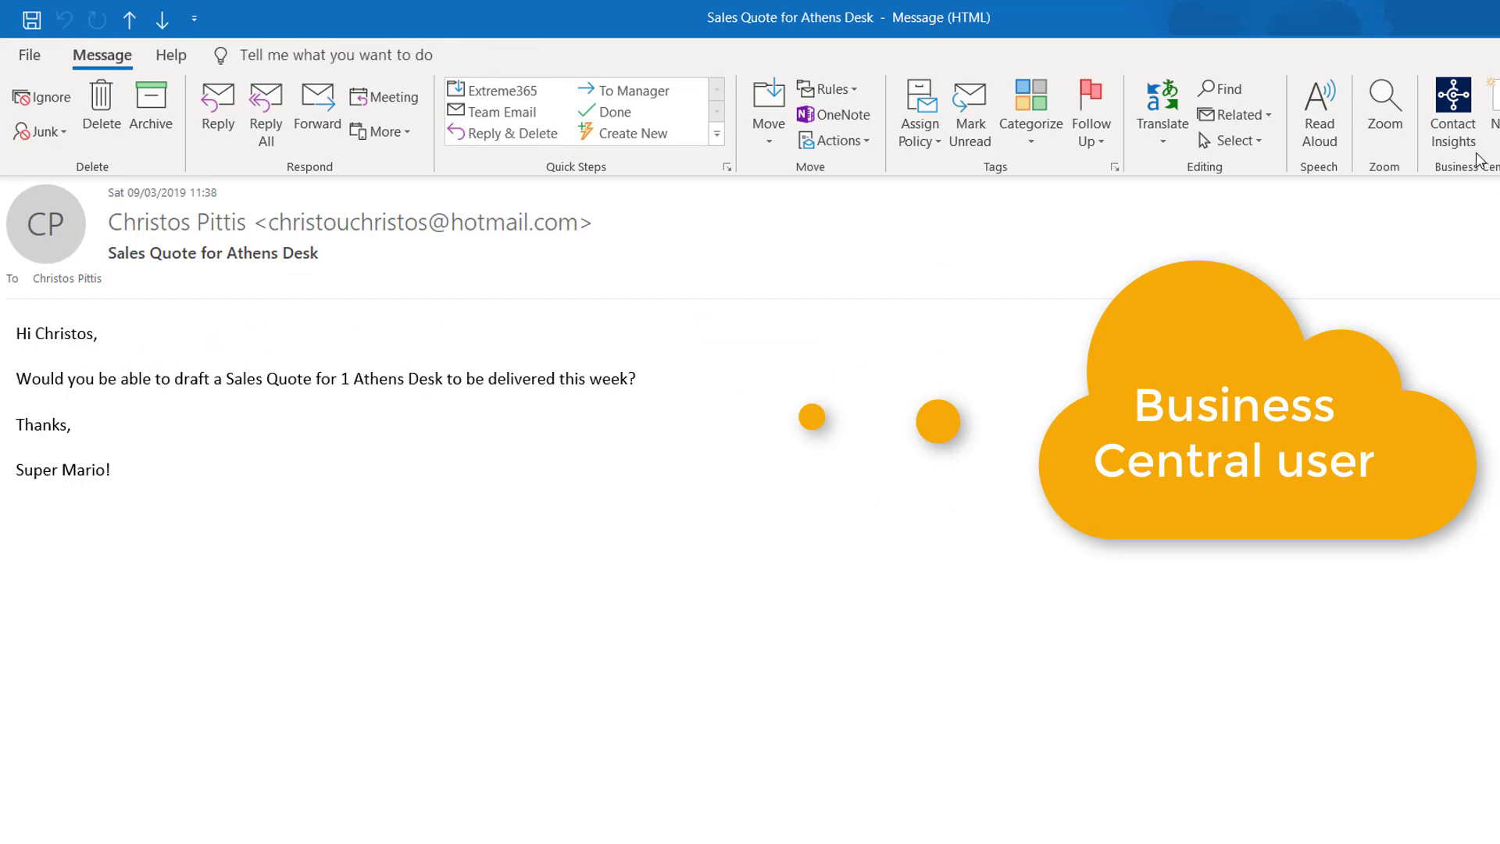
{"action": "left_click", "coordinate": [1453, 109]}
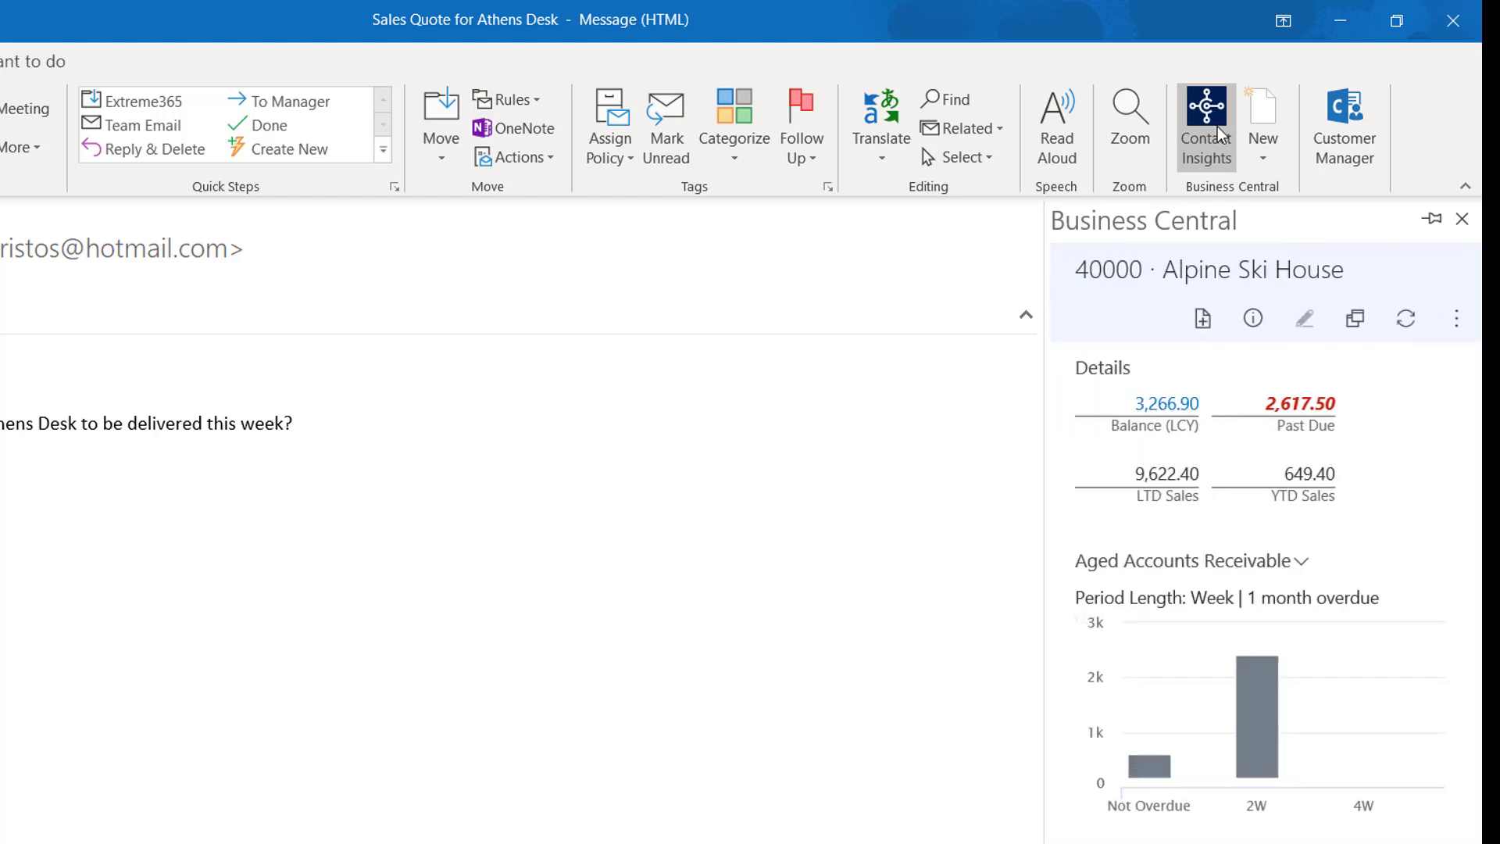
{"action": "scroll", "coordinate": [1192, 571], "scroll_direction": "down", "scroll_amount": 3}
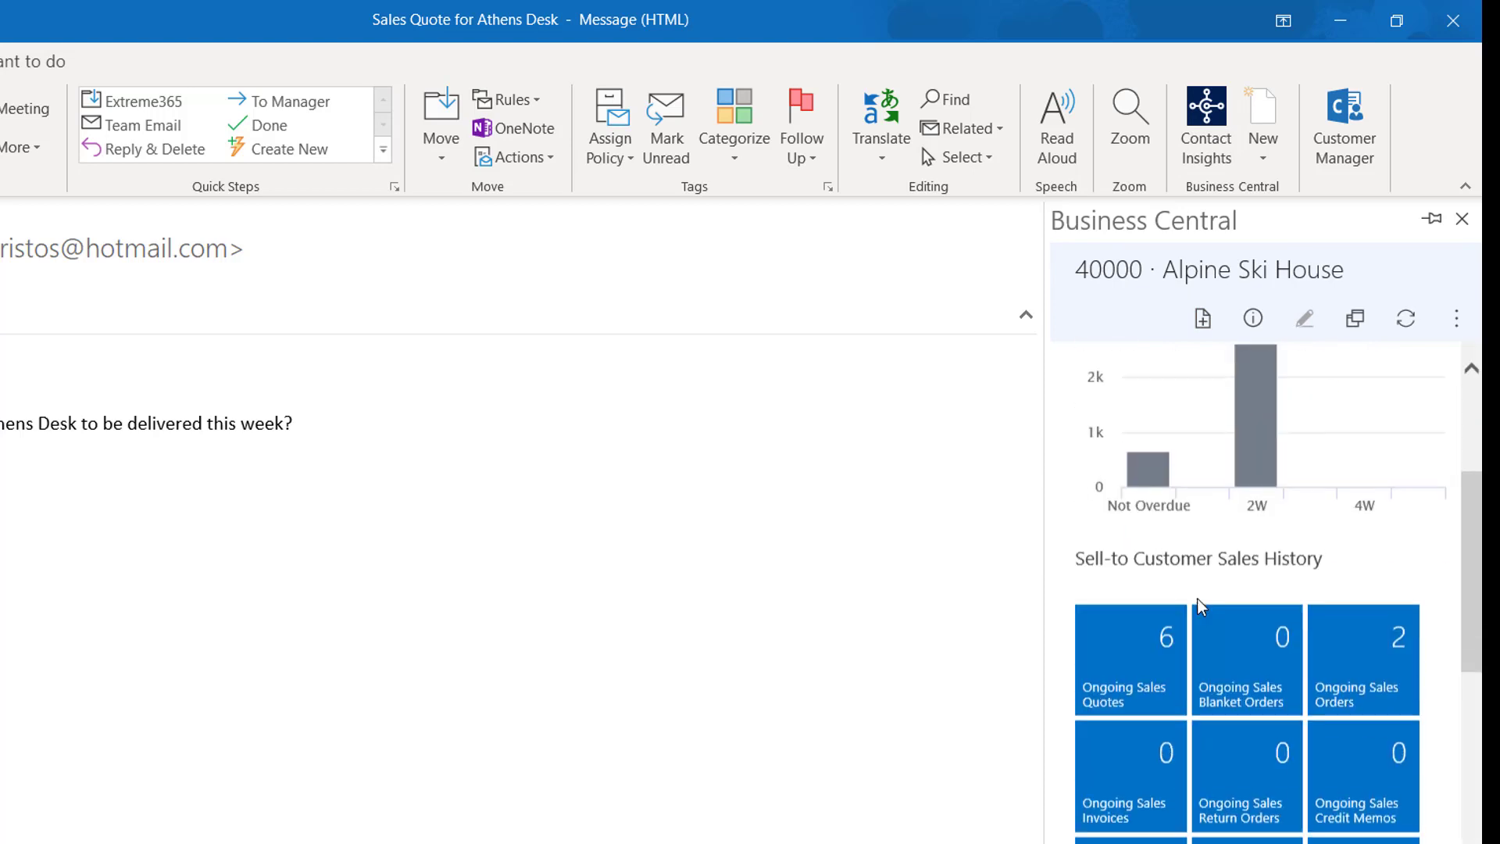
{"action": "scroll", "coordinate": [1199, 612], "scroll_direction": "down", "scroll_amount": 4}
{"action": "scroll", "coordinate": [1207, 649], "scroll_direction": "down", "scroll_amount": 5}
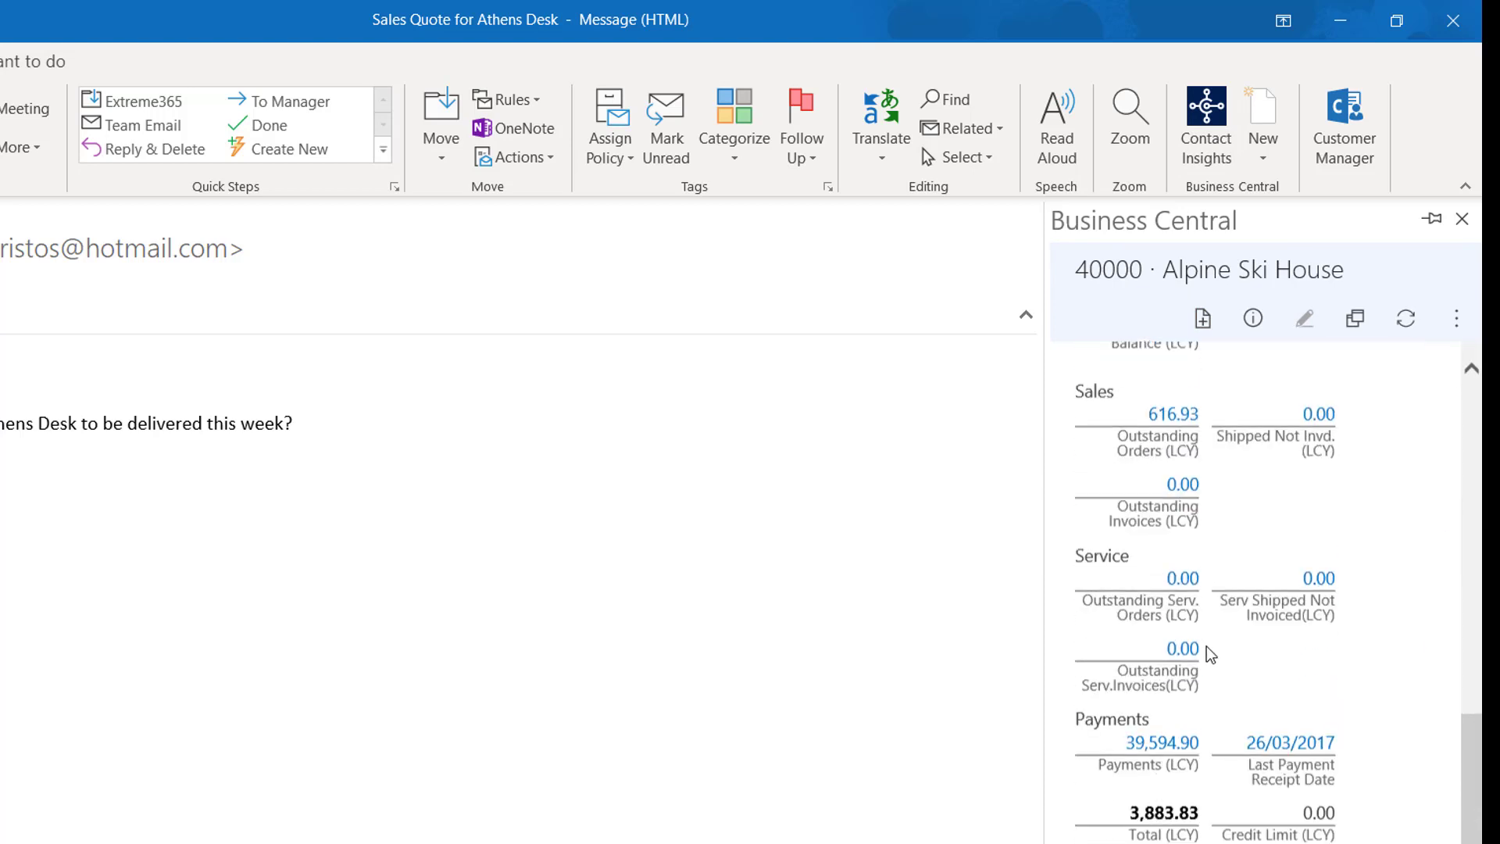
{"action": "scroll", "coordinate": [1211, 656], "scroll_direction": "up", "scroll_amount": 9}
{"action": "scroll", "coordinate": [1214, 664], "scroll_direction": "up", "scroll_amount": 3}
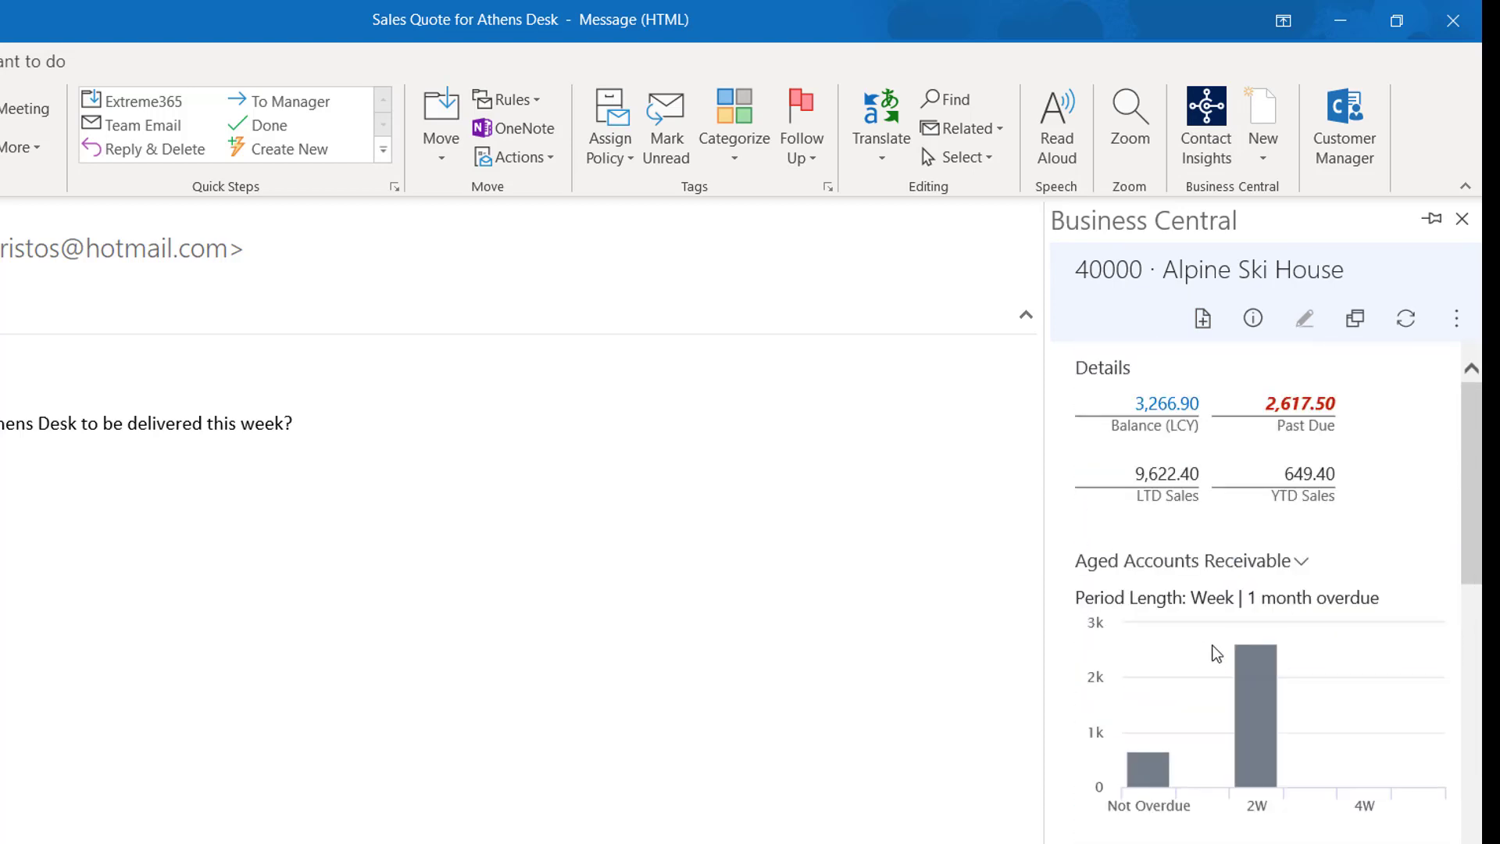
{"action": "left_click", "coordinate": [1262, 136]}
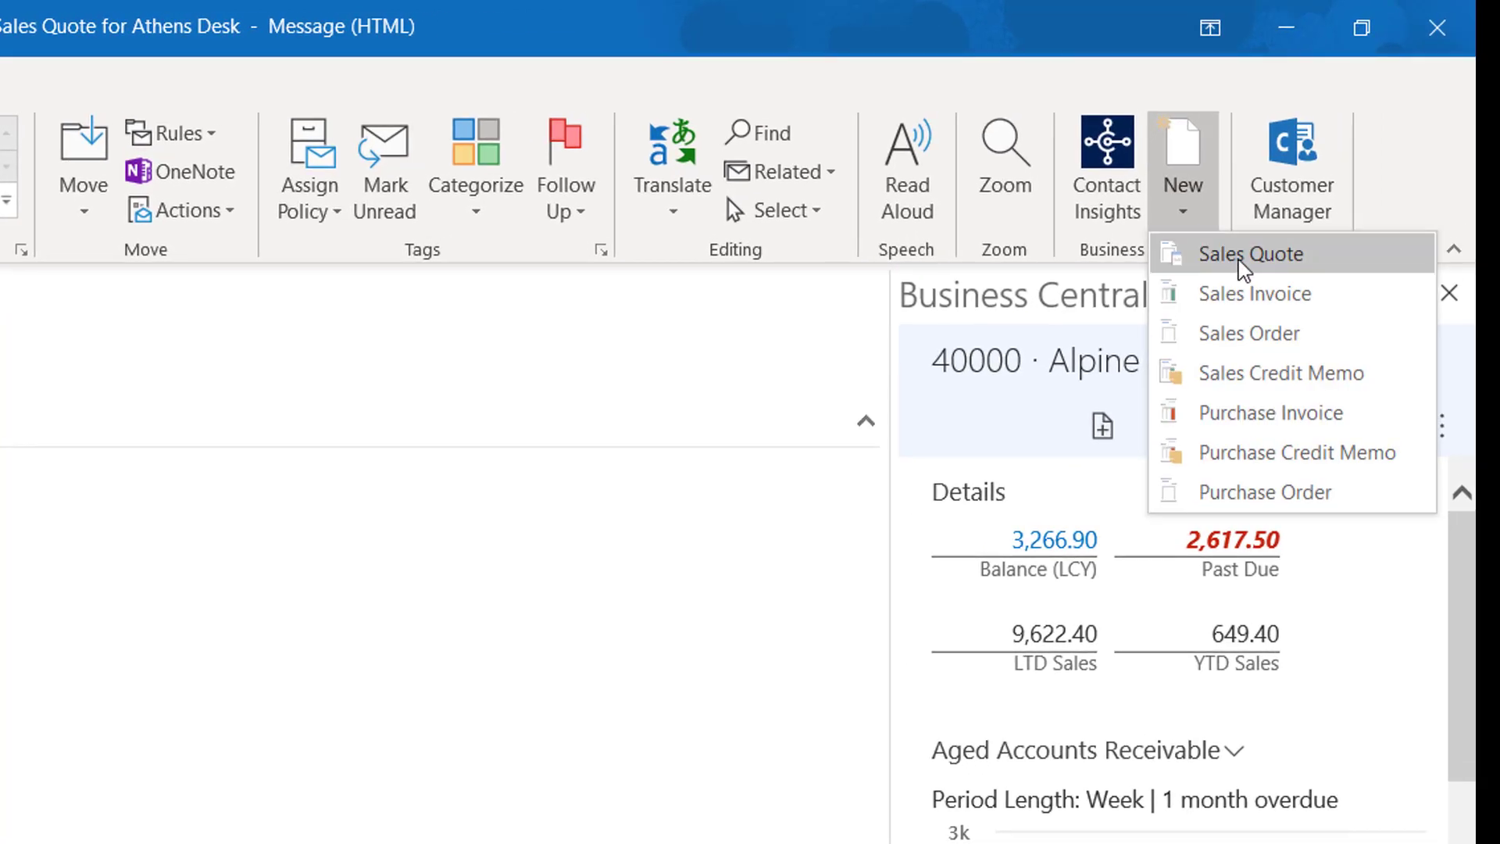
- Create a new sales quote from the email, accepting the suggested 1896-S ATHENS Desk line
{"action": "left_click", "coordinate": [1242, 258]}
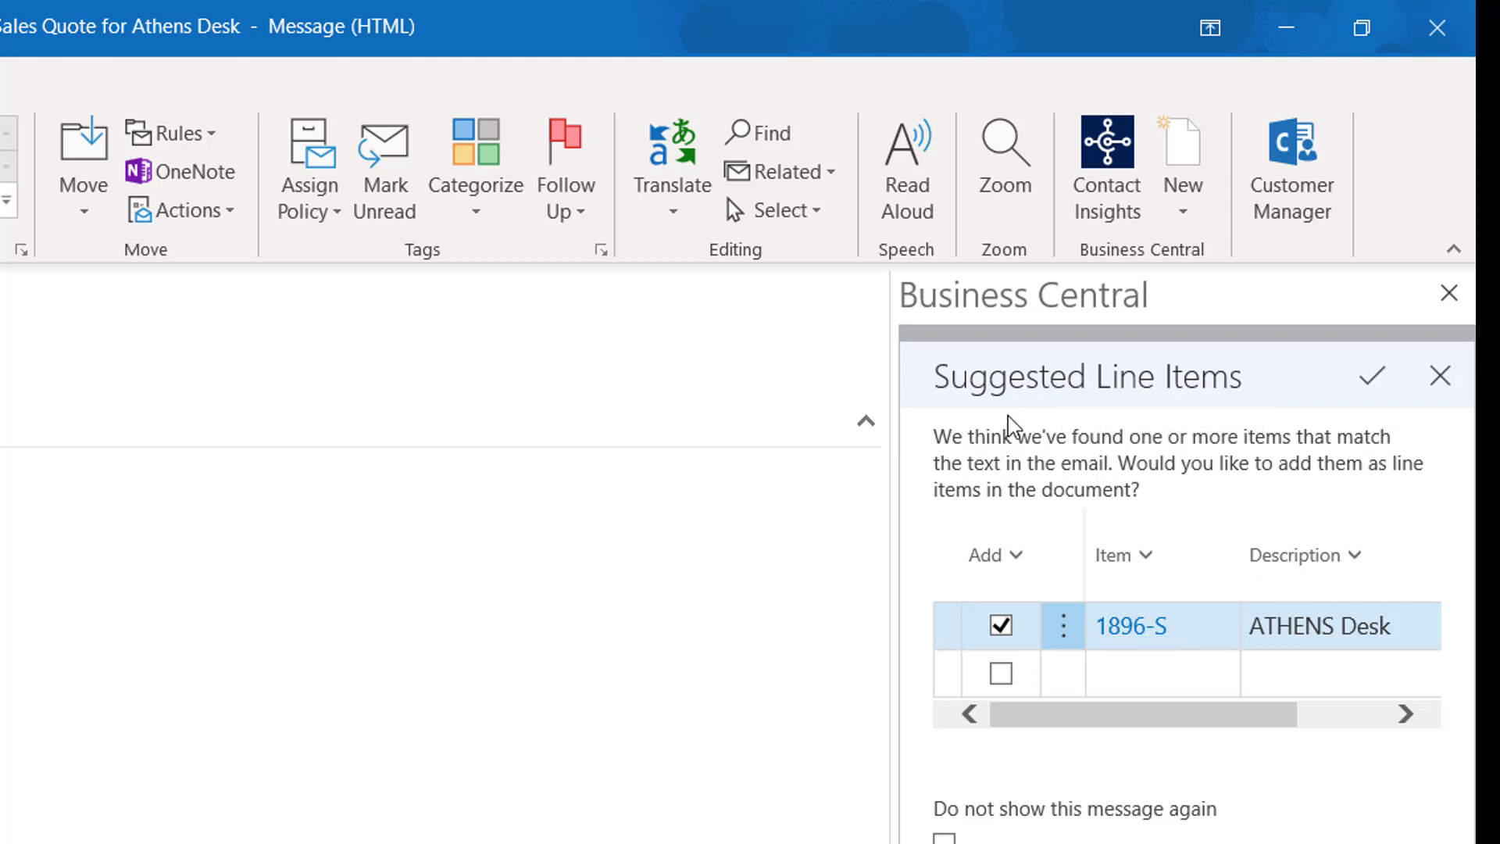
{"action": "left_click_drag", "start_coordinate": [783, 515], "coordinate": [400, 539]}
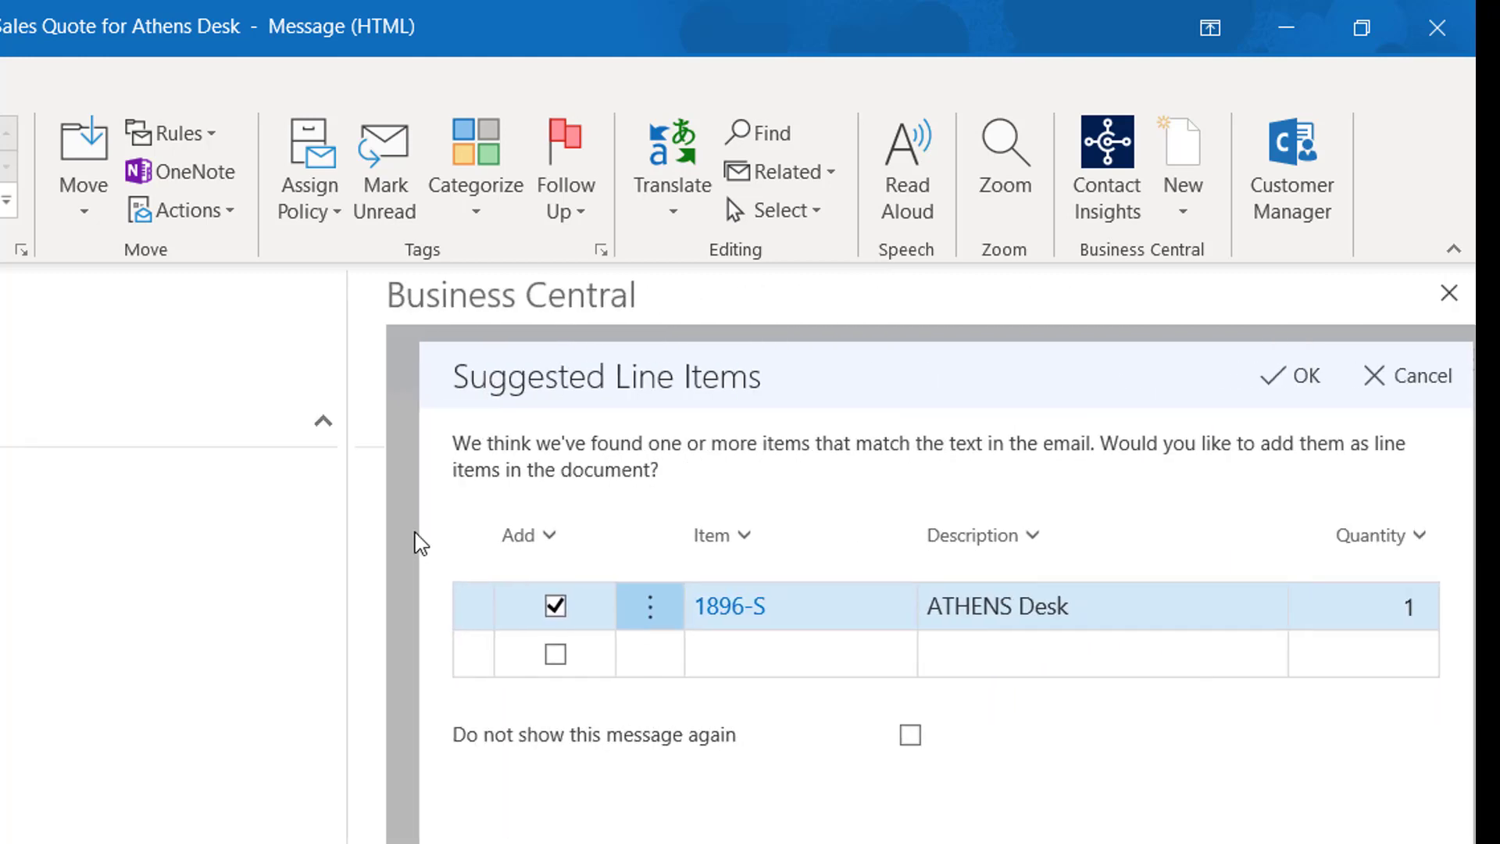
{"action": "left_click", "coordinate": [1278, 385]}
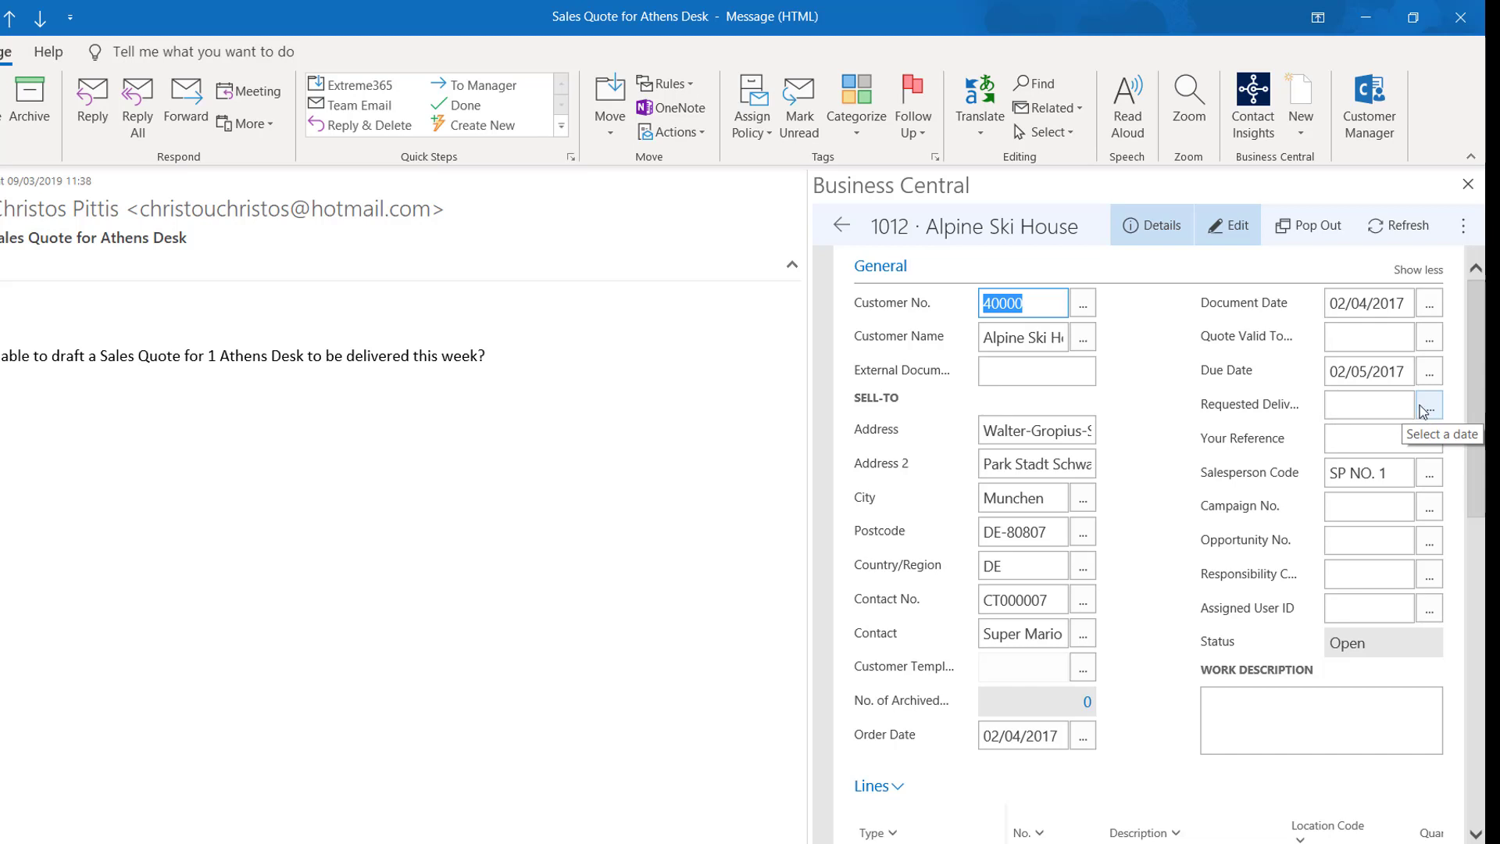
- Set the requested delivery date to 14/03/2019 and apply it to the quote lines
{"action": "left_click", "coordinate": [1422, 410]}
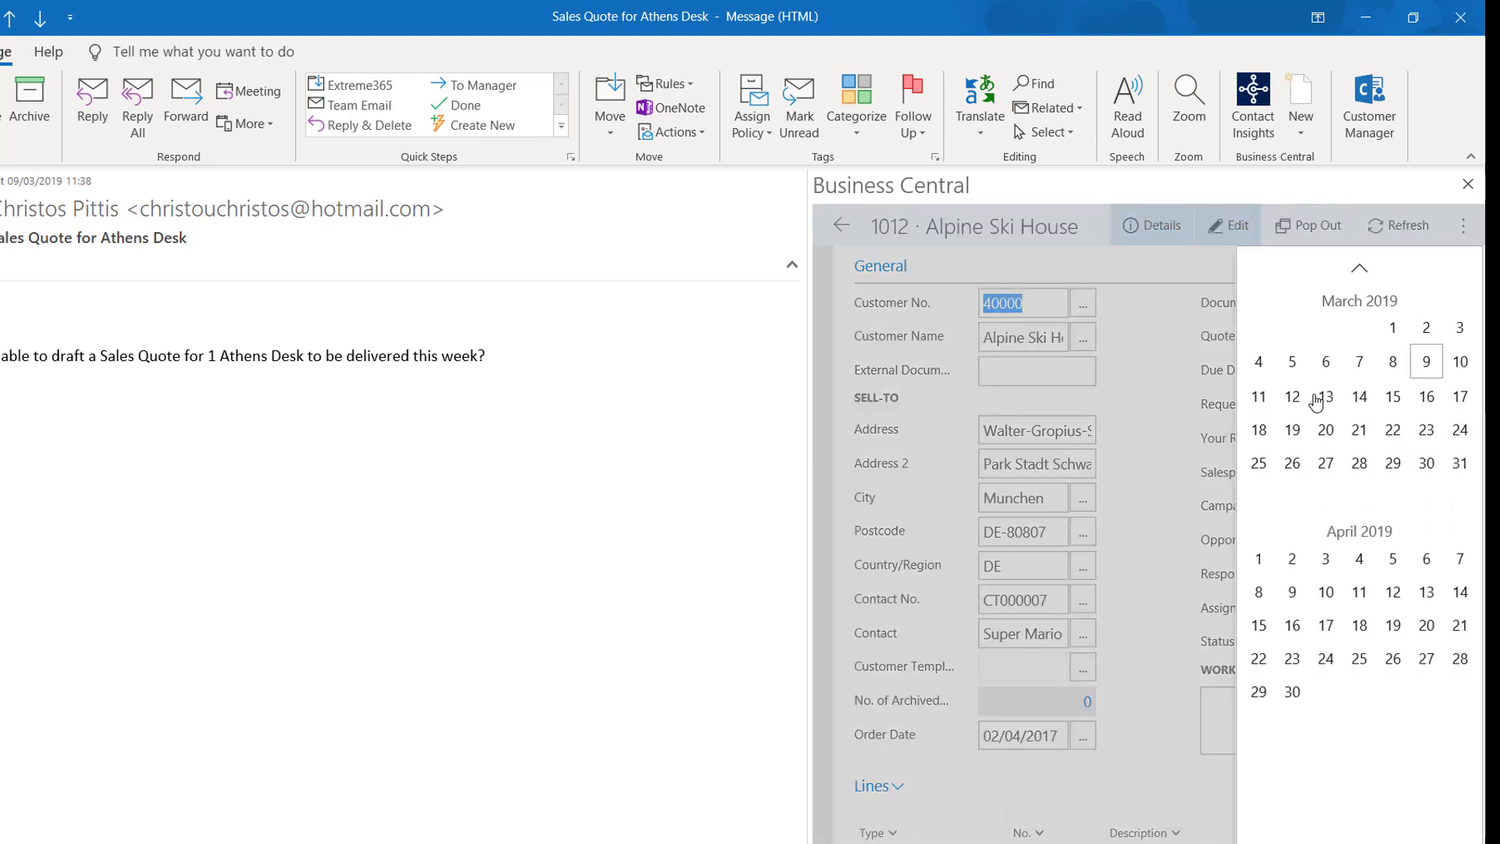
{"action": "left_click", "coordinate": [1360, 398]}
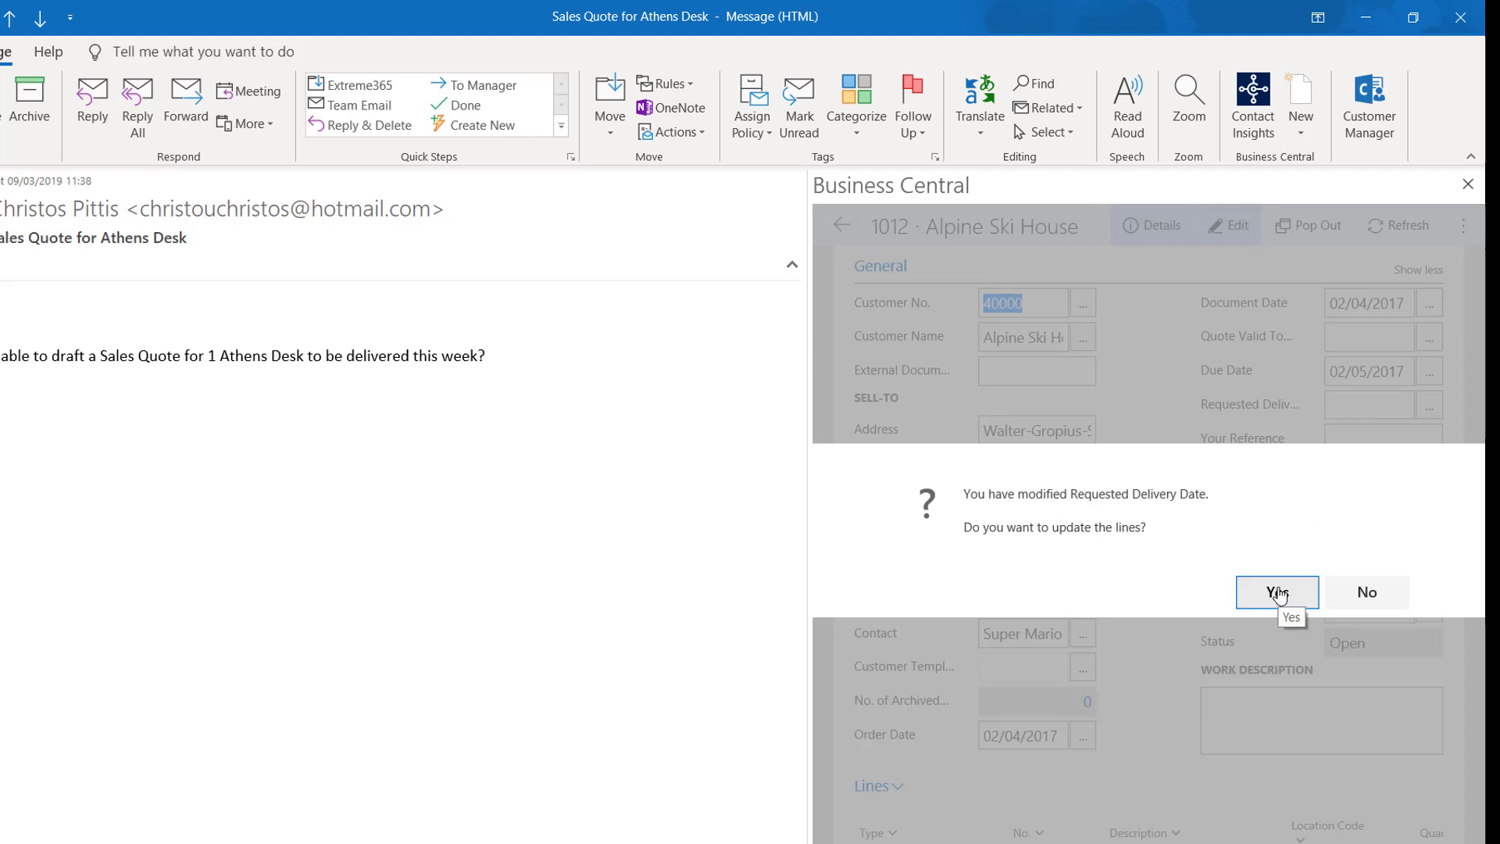
{"action": "left_click", "coordinate": [1278, 593]}
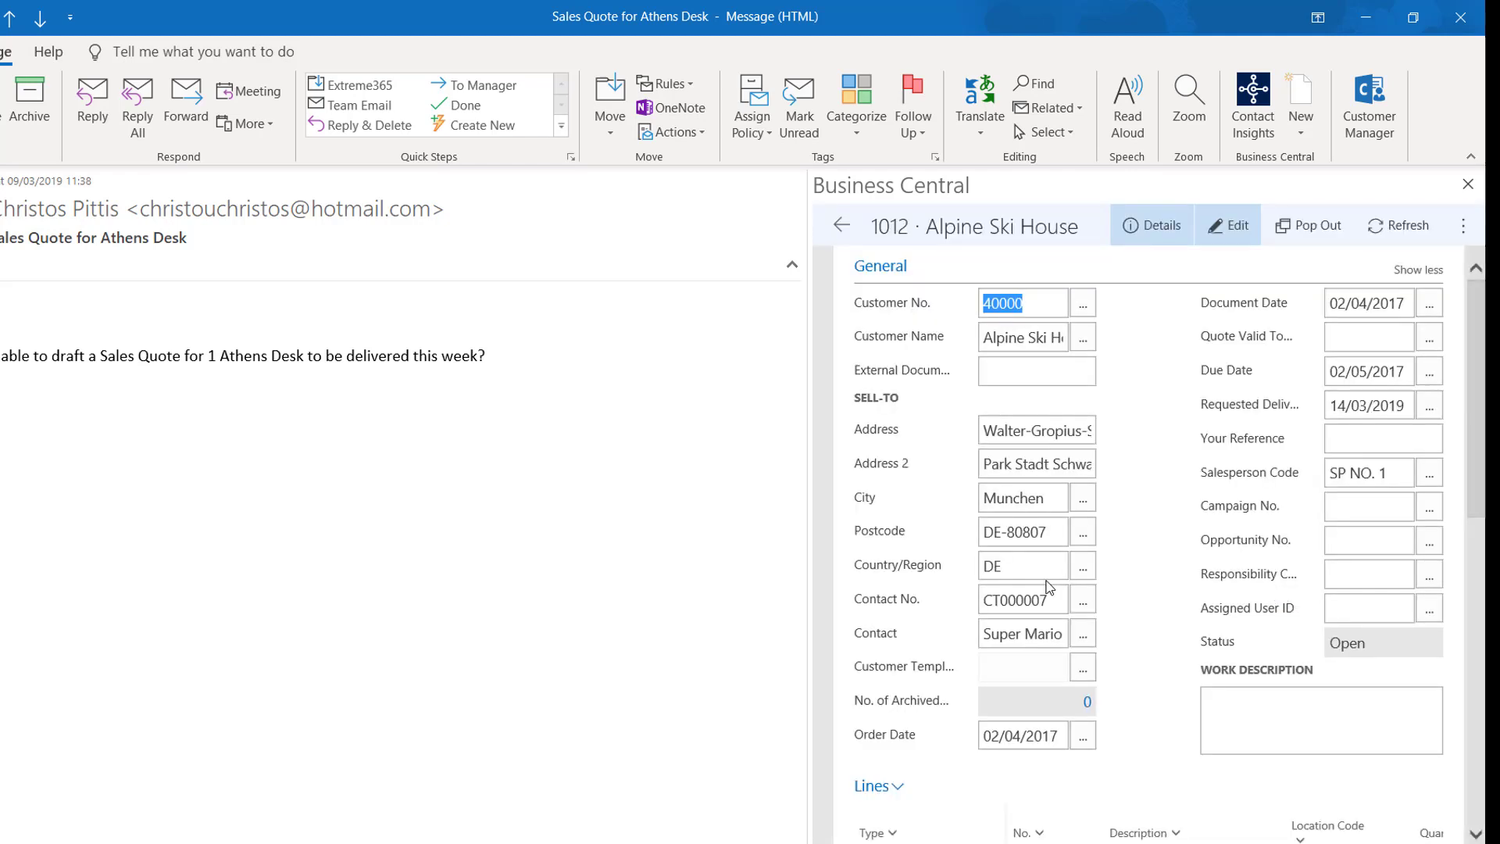
{"action": "scroll", "coordinate": [1059, 586], "scroll_direction": "down", "scroll_amount": 3}
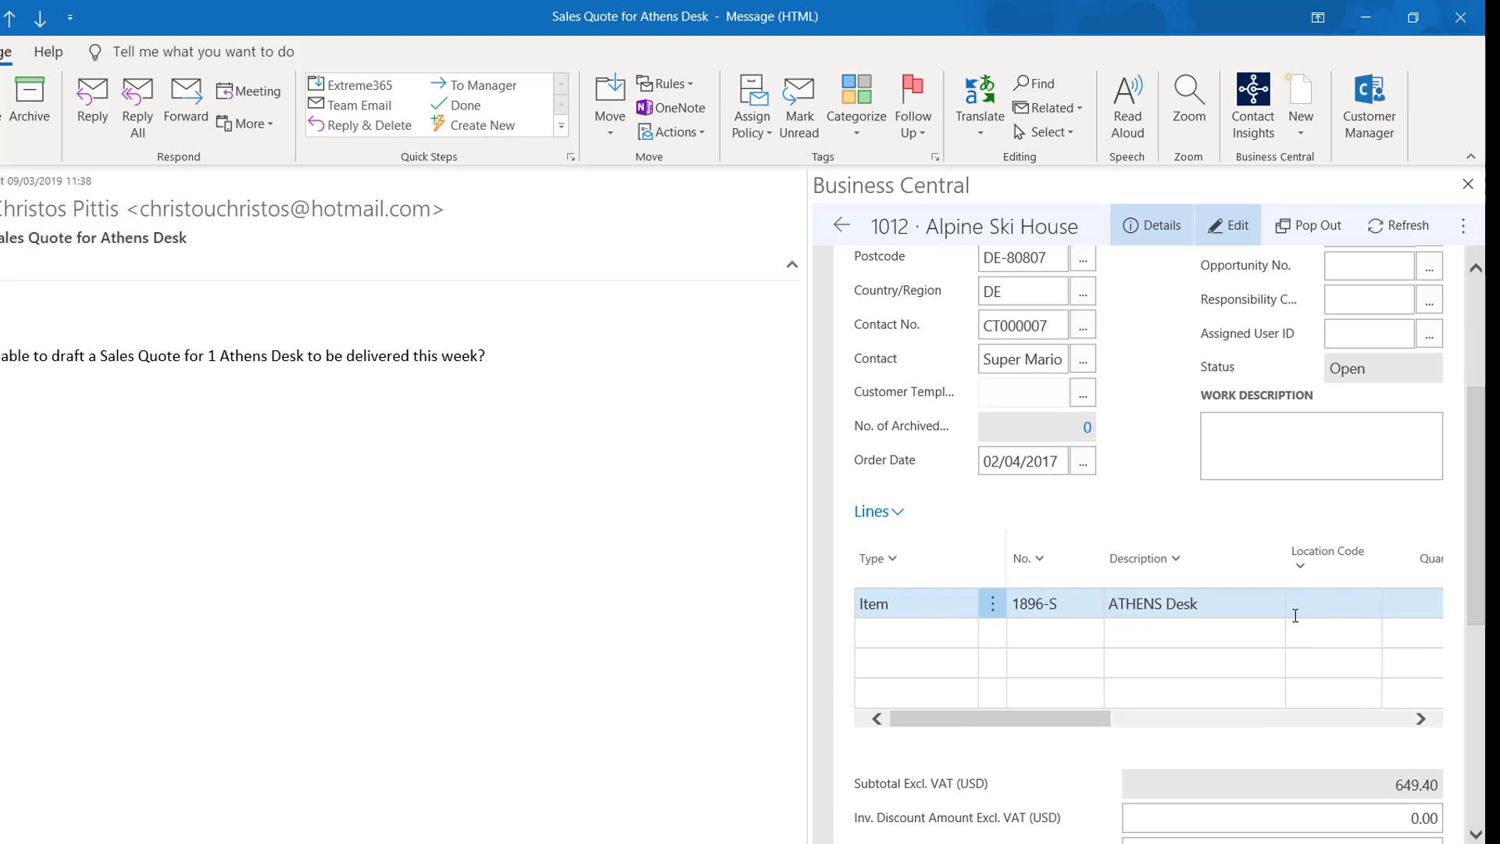
{"action": "scroll", "coordinate": [1295, 616], "scroll_direction": "down", "scroll_amount": 2}
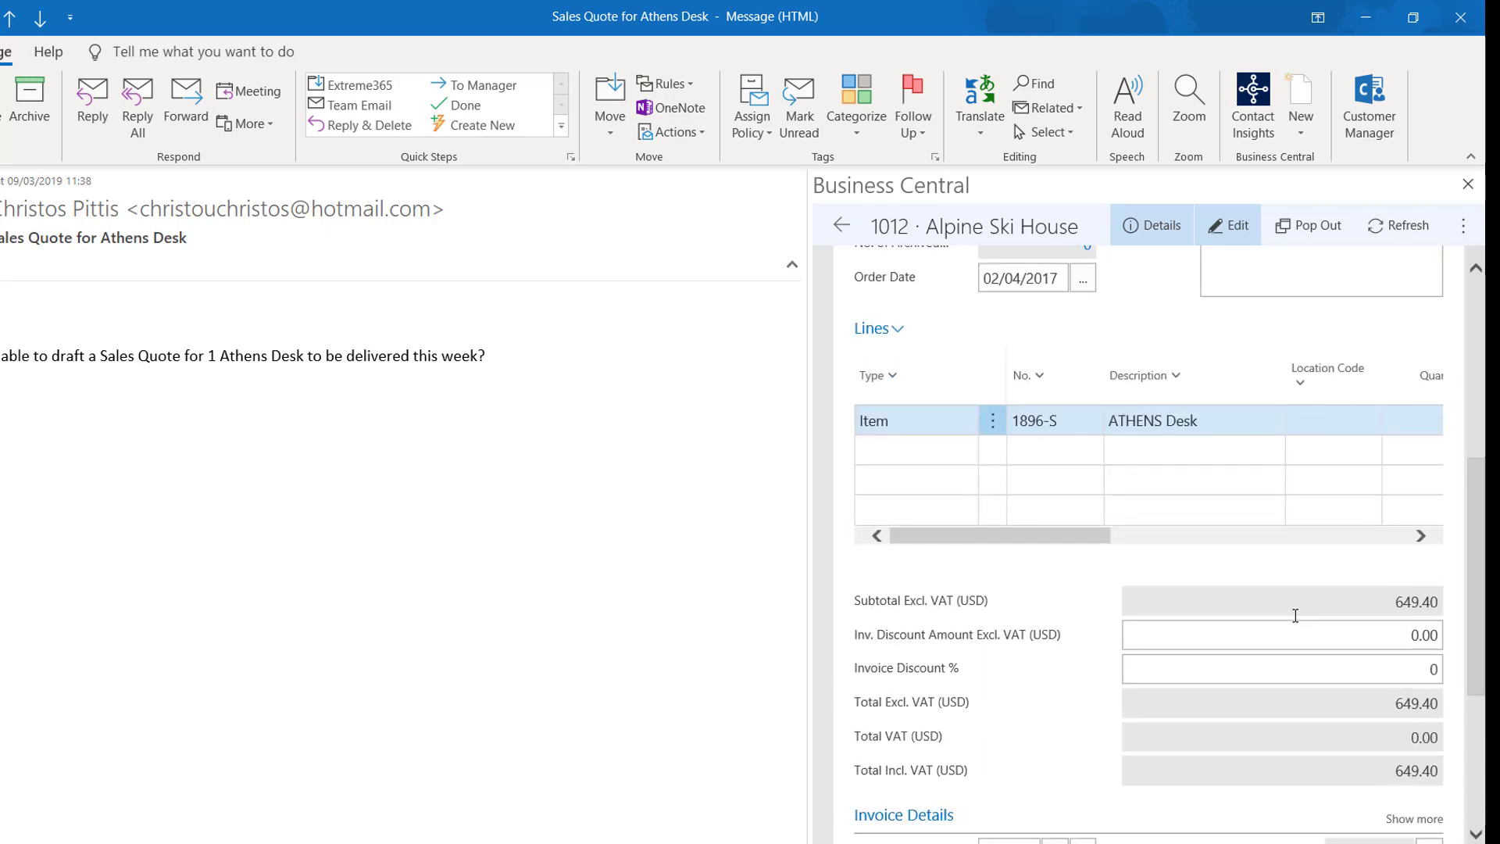
{"action": "scroll", "coordinate": [1296, 616], "scroll_direction": "down", "scroll_amount": 1}
{"action": "scroll", "coordinate": [1295, 616], "scroll_direction": "down", "scroll_amount": 2}
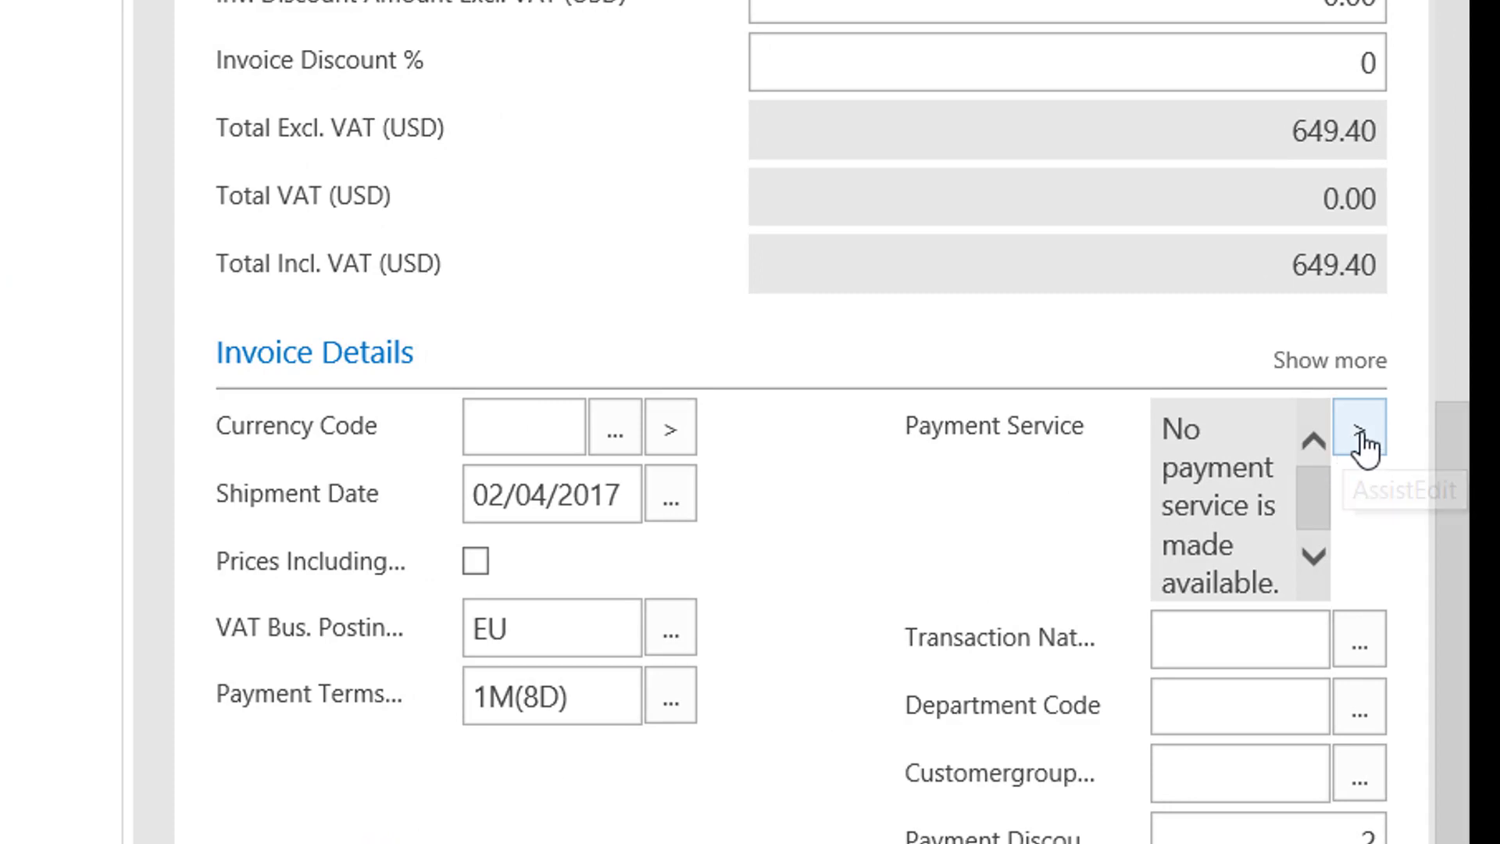
- Choose Microsoft Pay as the quote's payment service
{"action": "left_click", "coordinate": [1360, 437]}
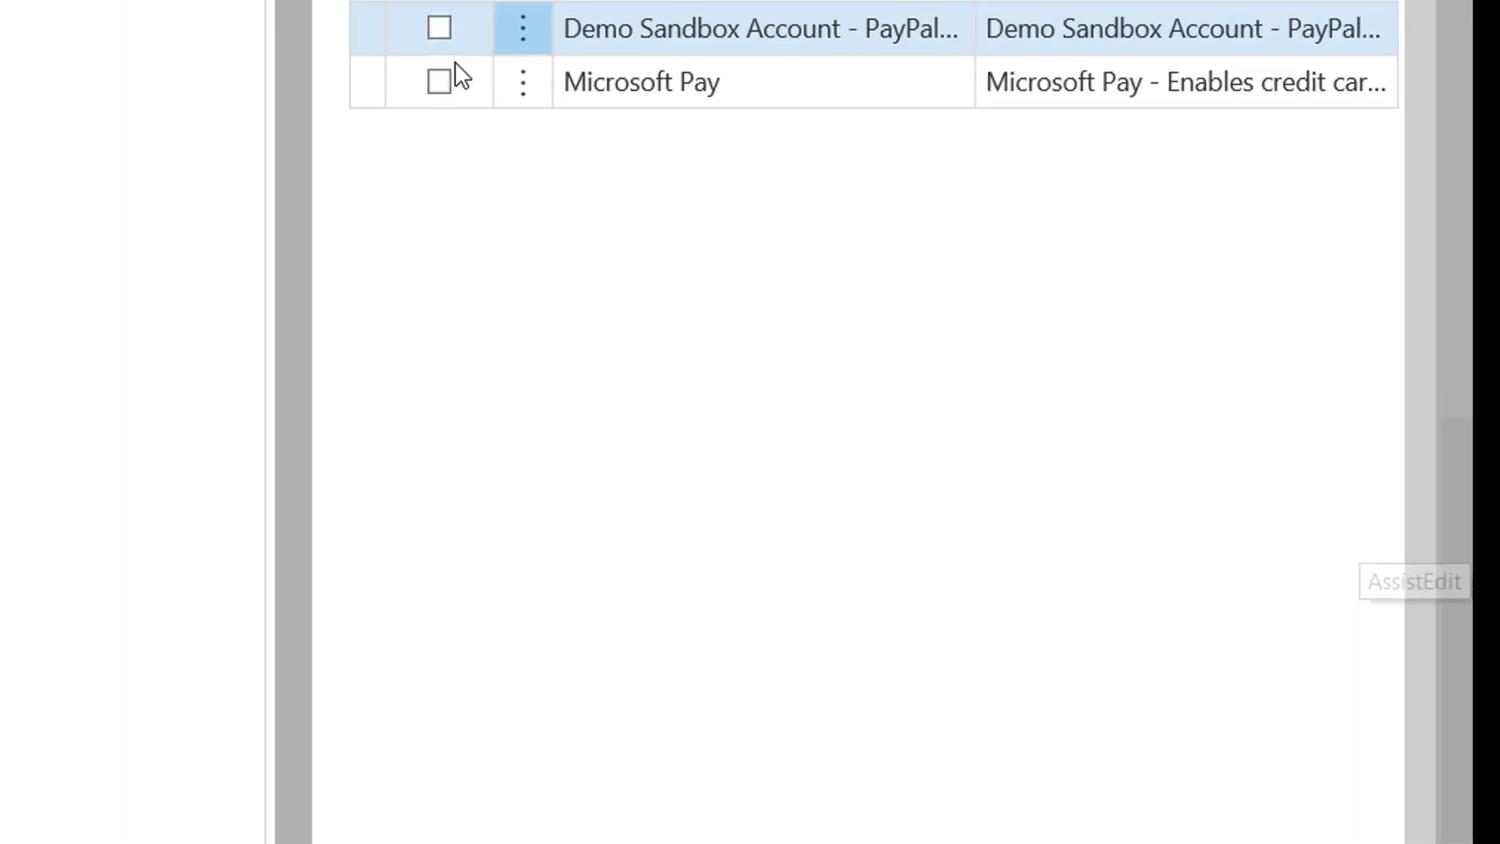
{"action": "left_click", "coordinate": [439, 81]}
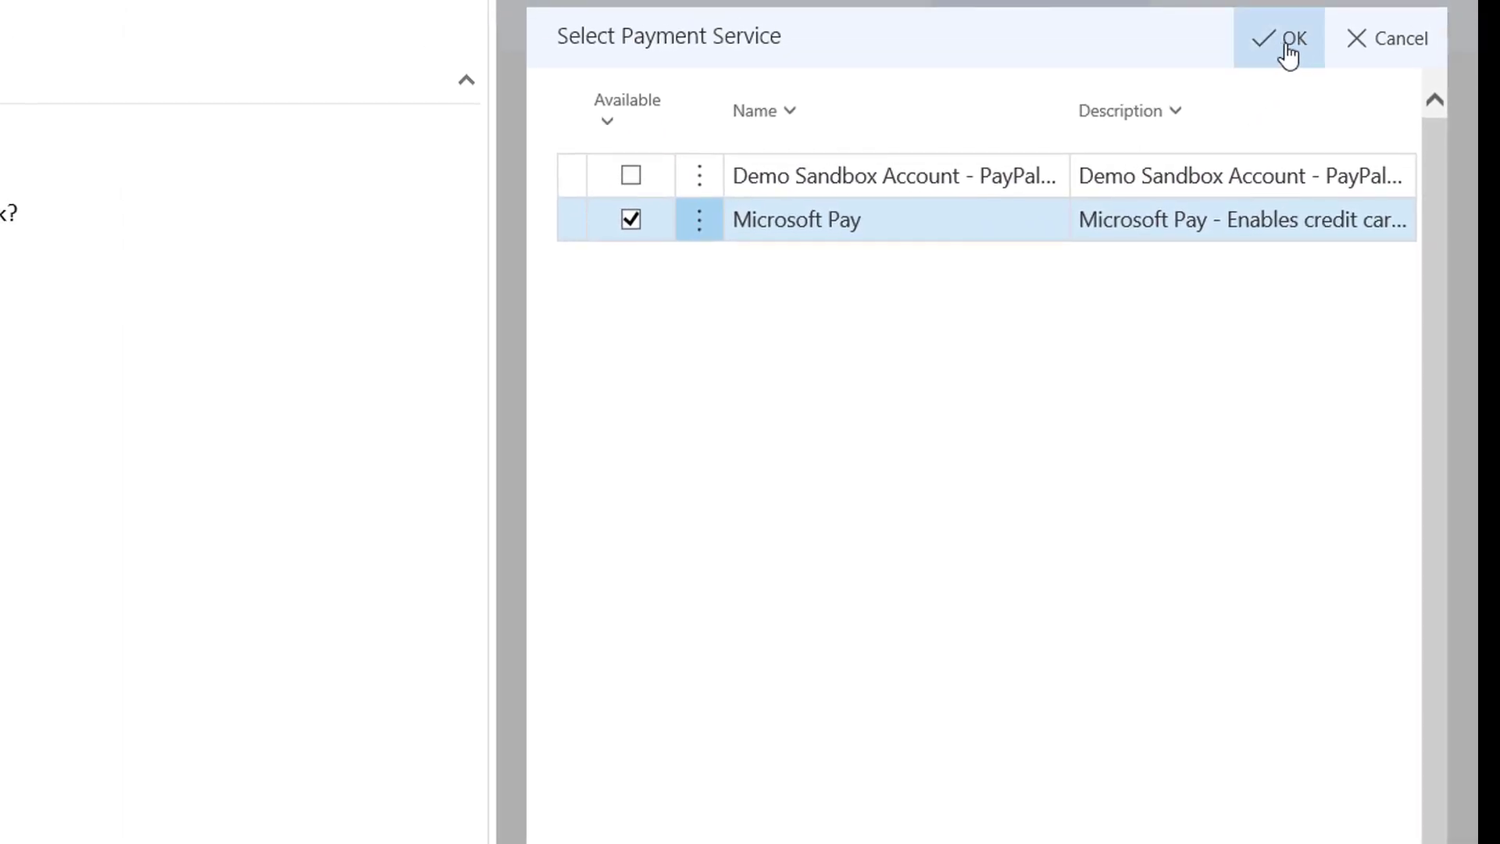
{"action": "left_click", "coordinate": [1288, 54]}
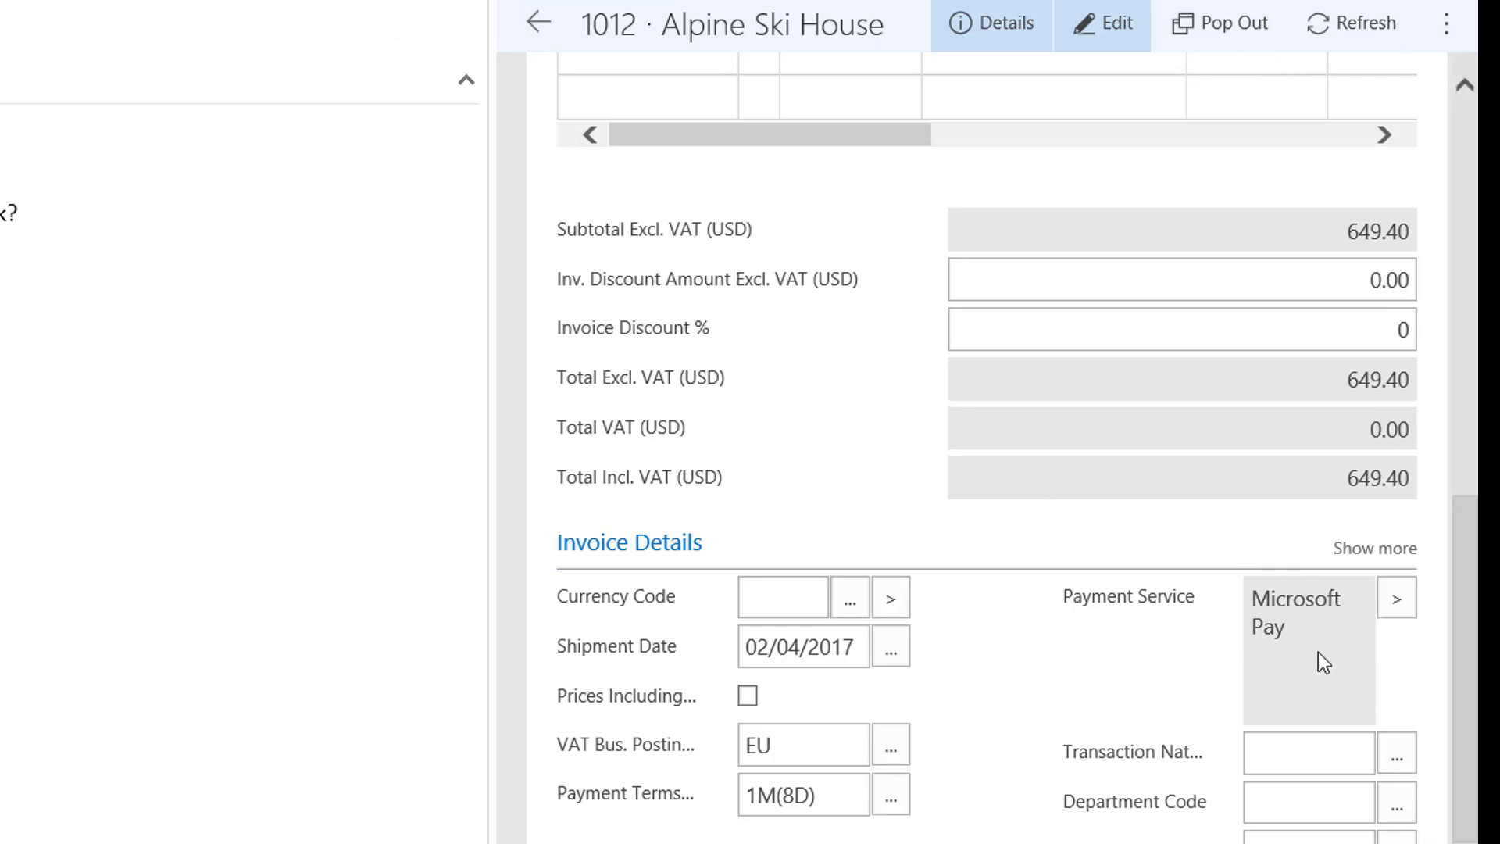
{"action": "scroll", "coordinate": [1200, 649], "scroll_direction": "down", "scroll_amount": 2}
{"action": "scroll", "coordinate": [1198, 643], "scroll_direction": "up", "scroll_amount": 10}
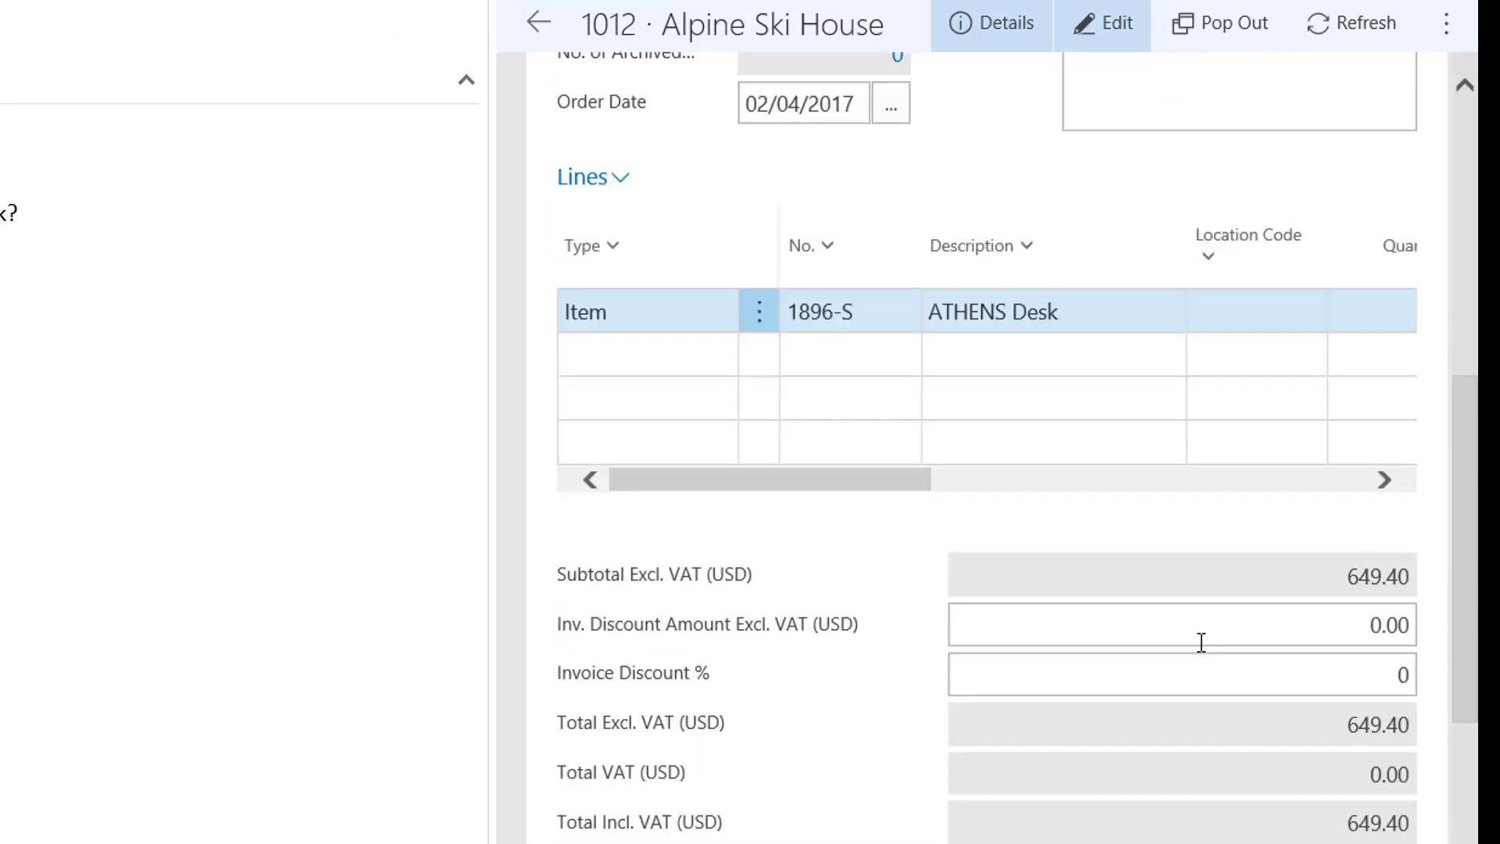
{"action": "scroll", "coordinate": [1198, 641], "scroll_direction": "up", "scroll_amount": 2}
{"action": "left_click", "coordinate": [1448, 31]}
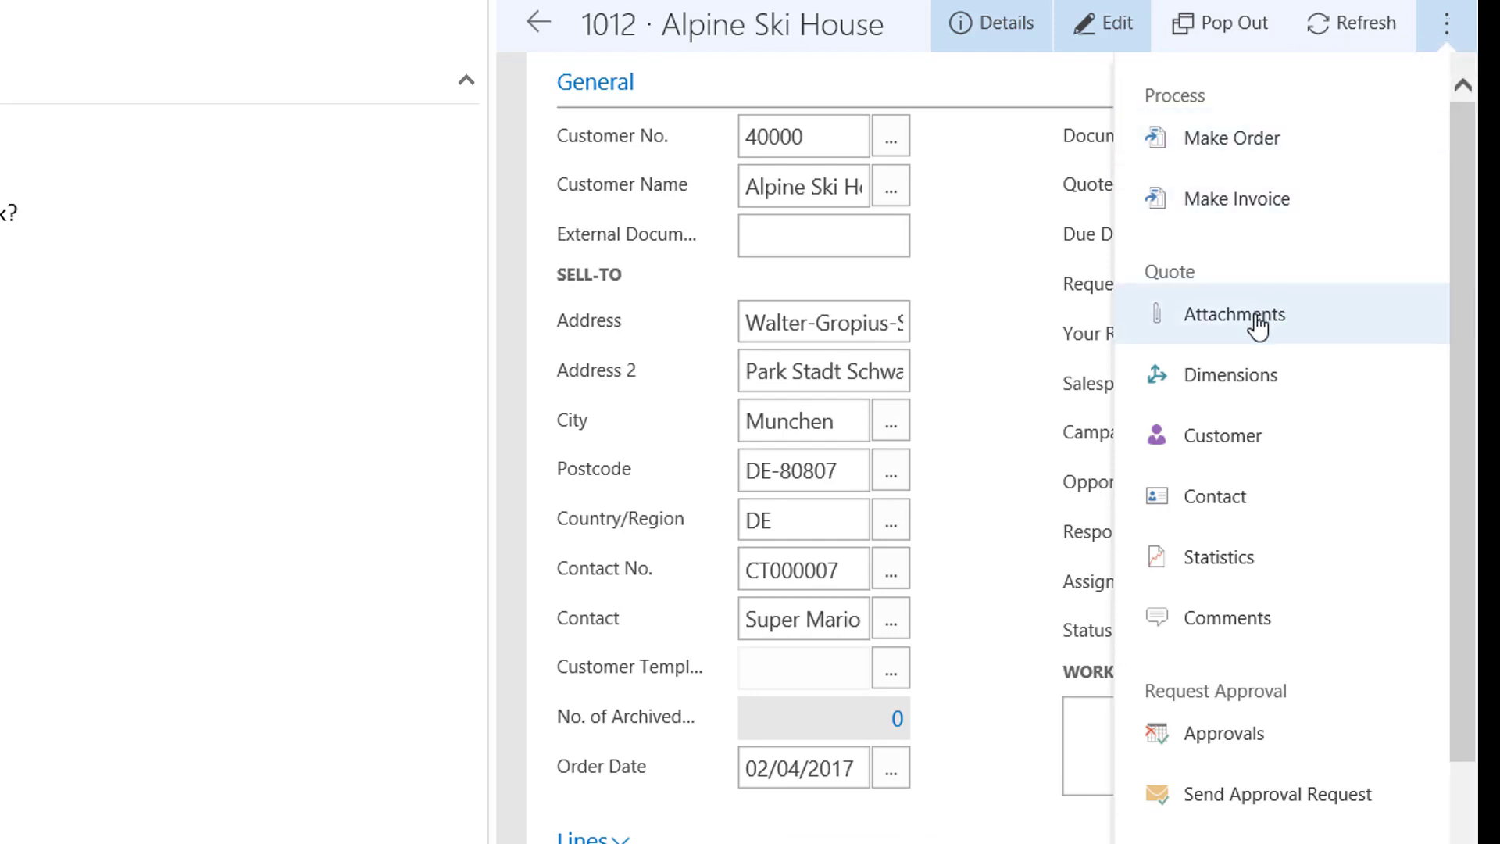
- Email quote 1012 to the customer, reviewing the draft with Sales Quote 1012.pdf attached
{"action": "scroll", "coordinate": [1207, 636], "scroll_direction": "down", "scroll_amount": 2}
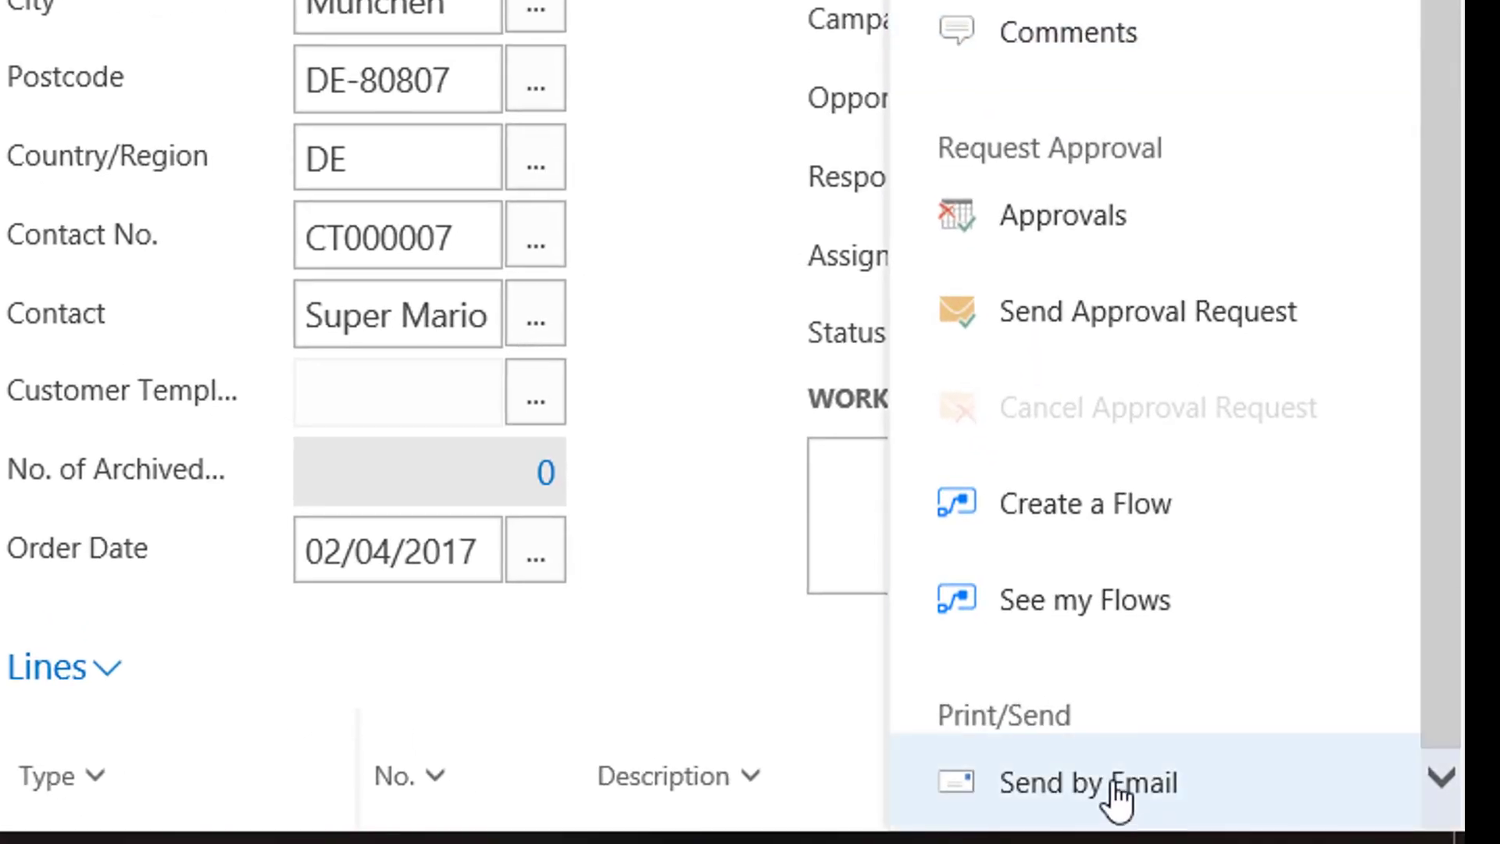
{"action": "left_click", "coordinate": [1117, 789]}
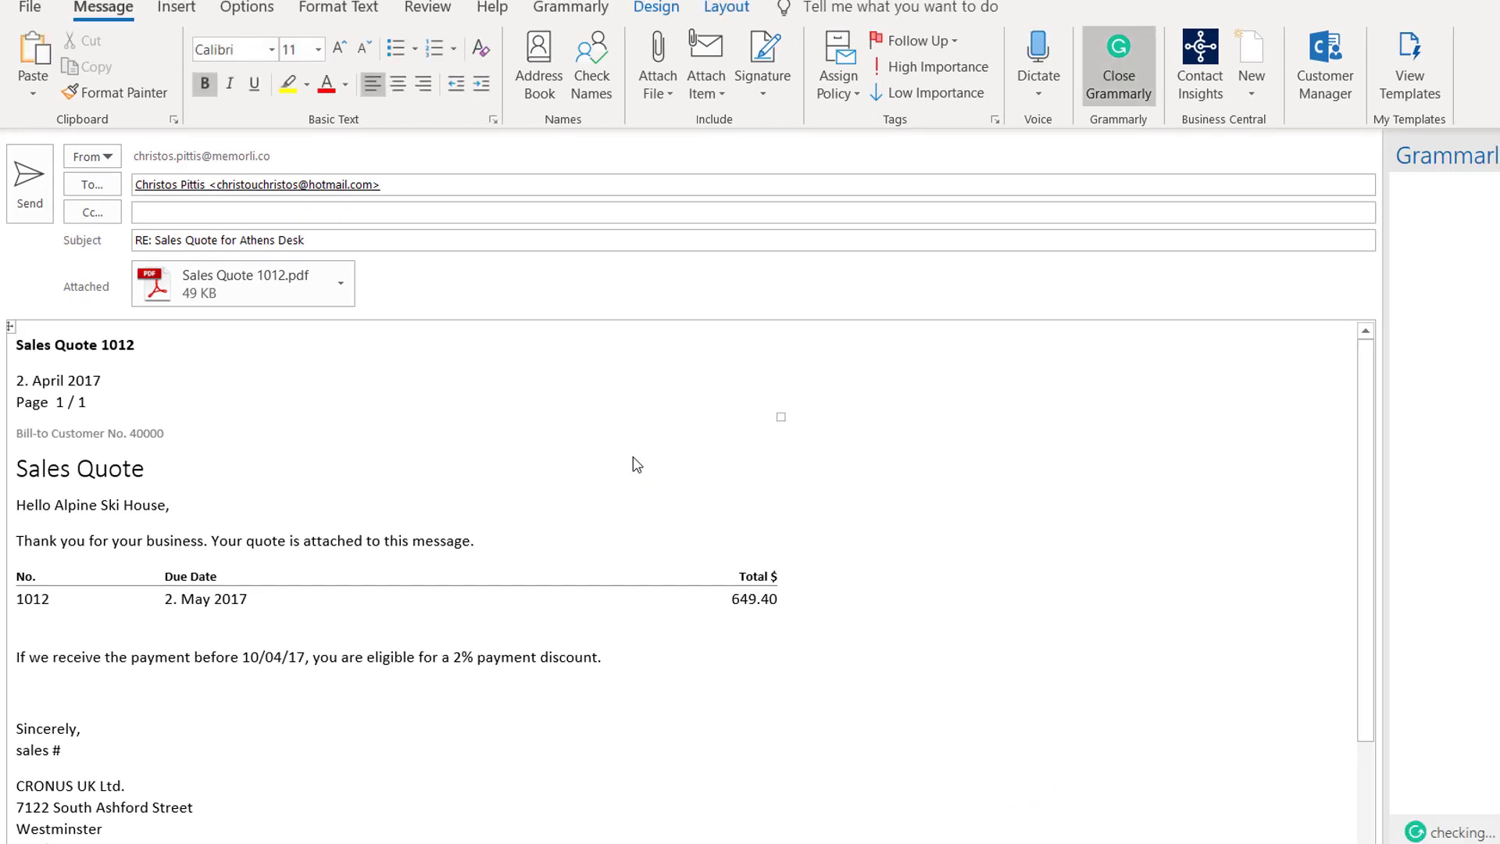
{"action": "scroll", "coordinate": [92, 723], "scroll_direction": "down", "scroll_amount": 3}
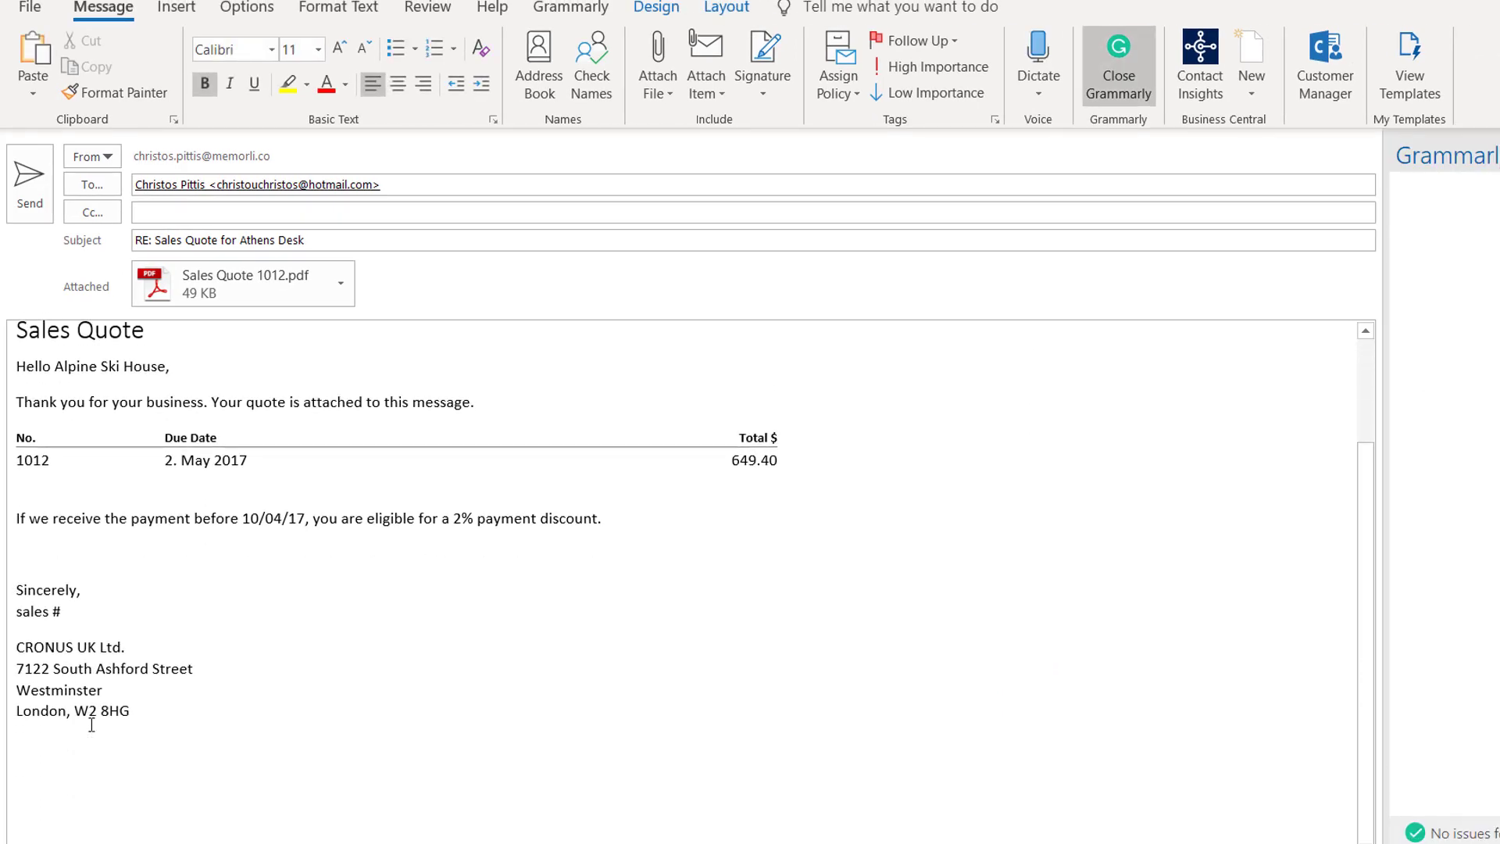
{"action": "scroll", "coordinate": [91, 725], "scroll_direction": "up", "scroll_amount": 3}
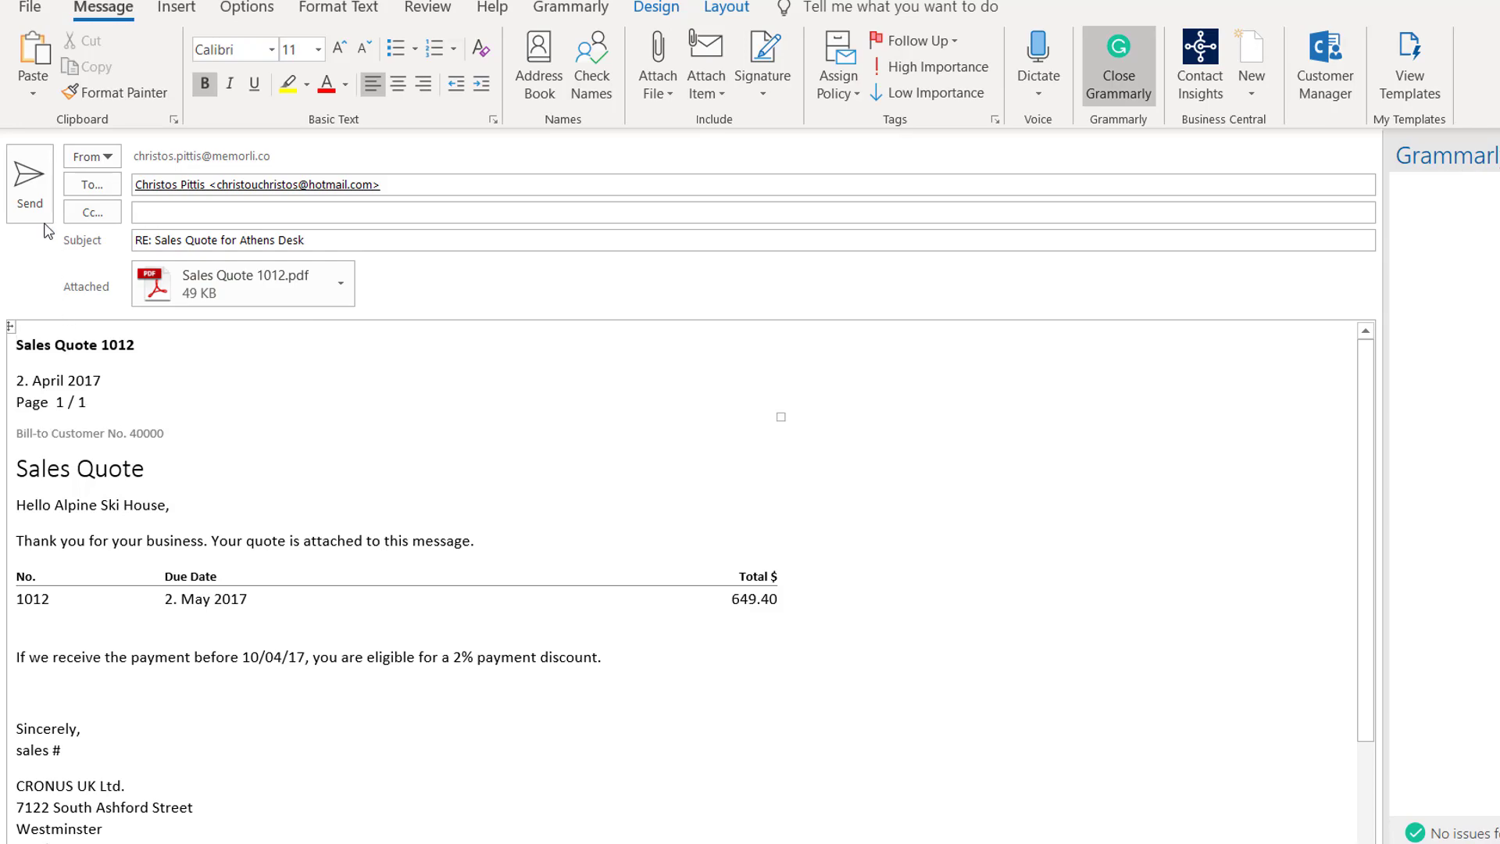
- Send the quote email and open 'RE: Sales Quote for Athens Desk' in the customer's inbox
{"action": "left_click", "coordinate": [36, 186]}
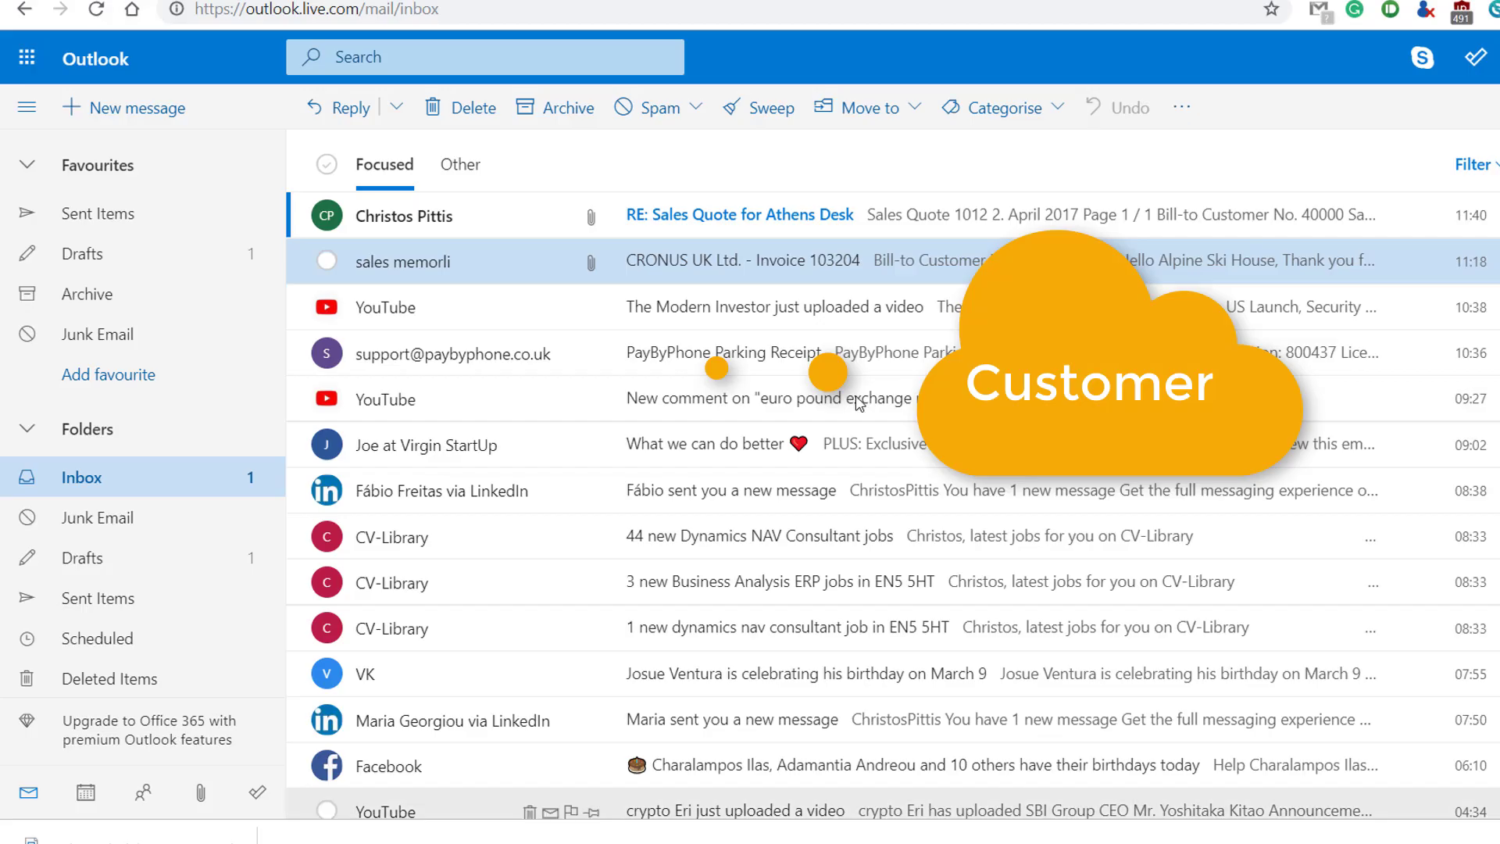
{"action": "left_click", "coordinate": [725, 219]}
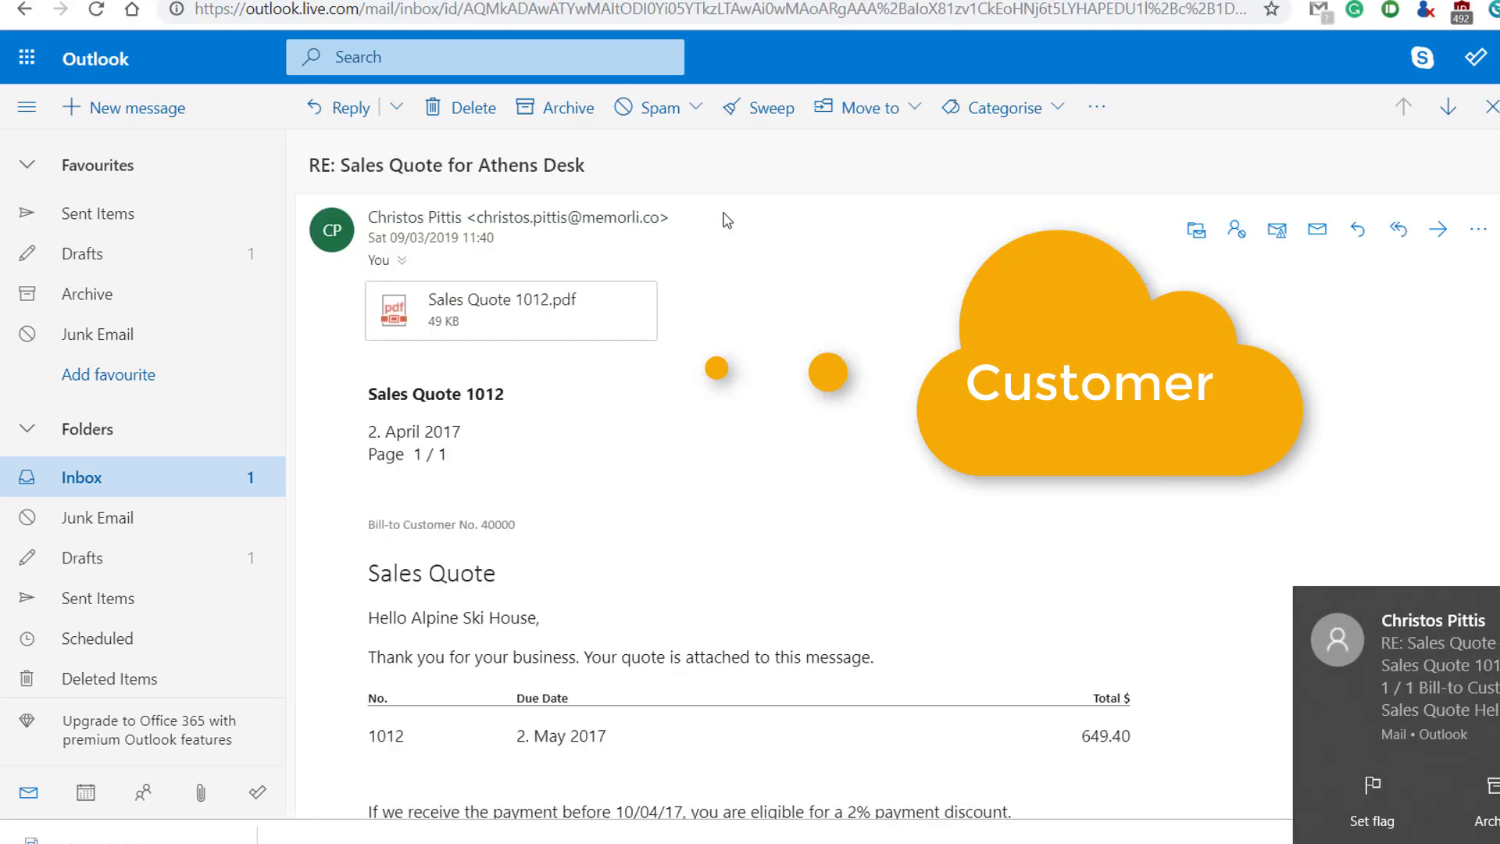
{"action": "scroll", "coordinate": [707, 594], "scroll_direction": "down", "scroll_amount": 6}
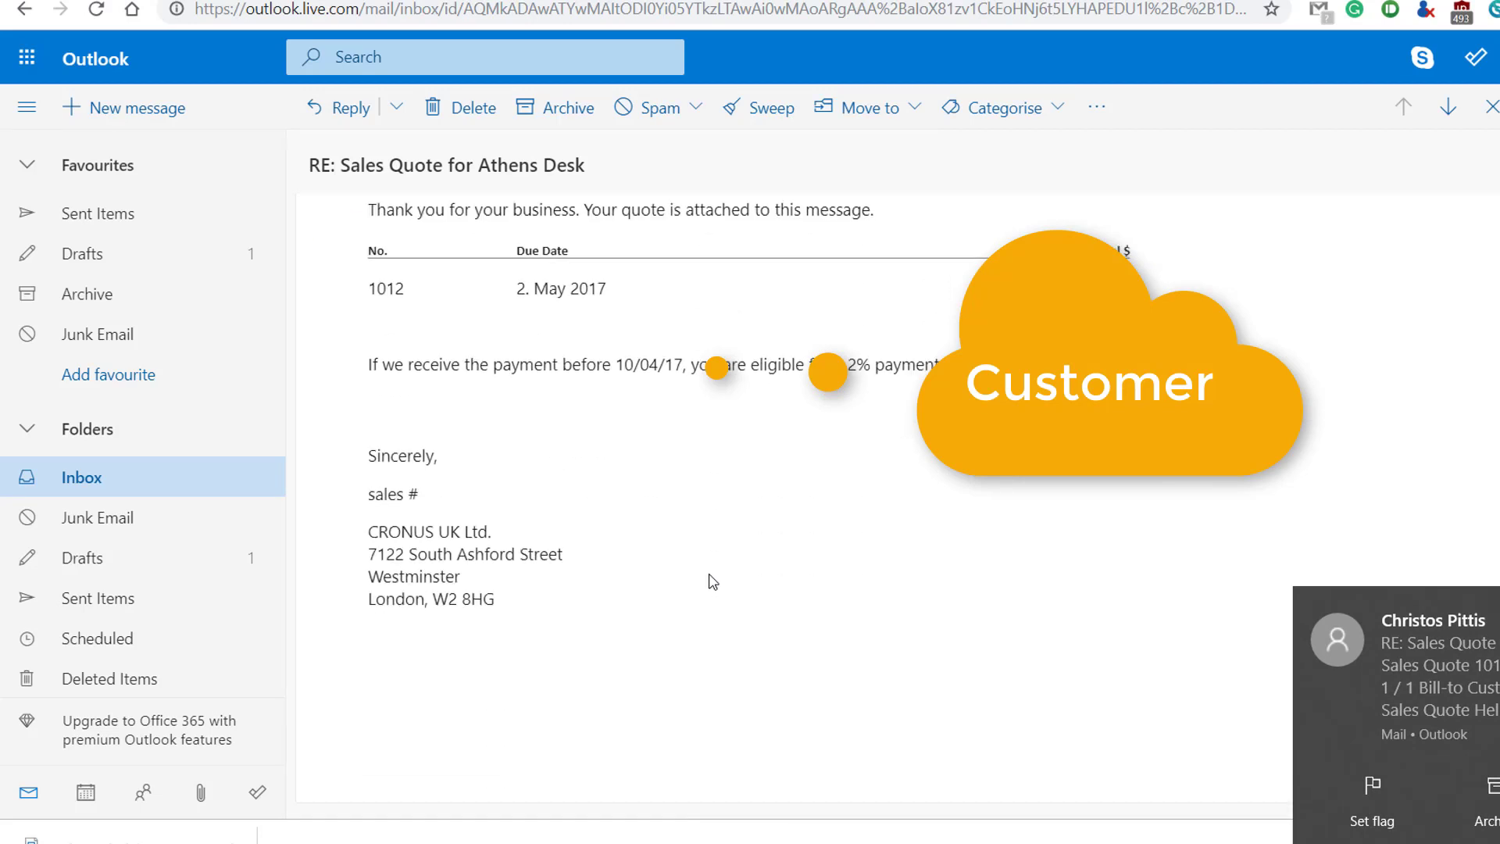
{"action": "scroll", "coordinate": [710, 579], "scroll_direction": "up", "scroll_amount": 6}
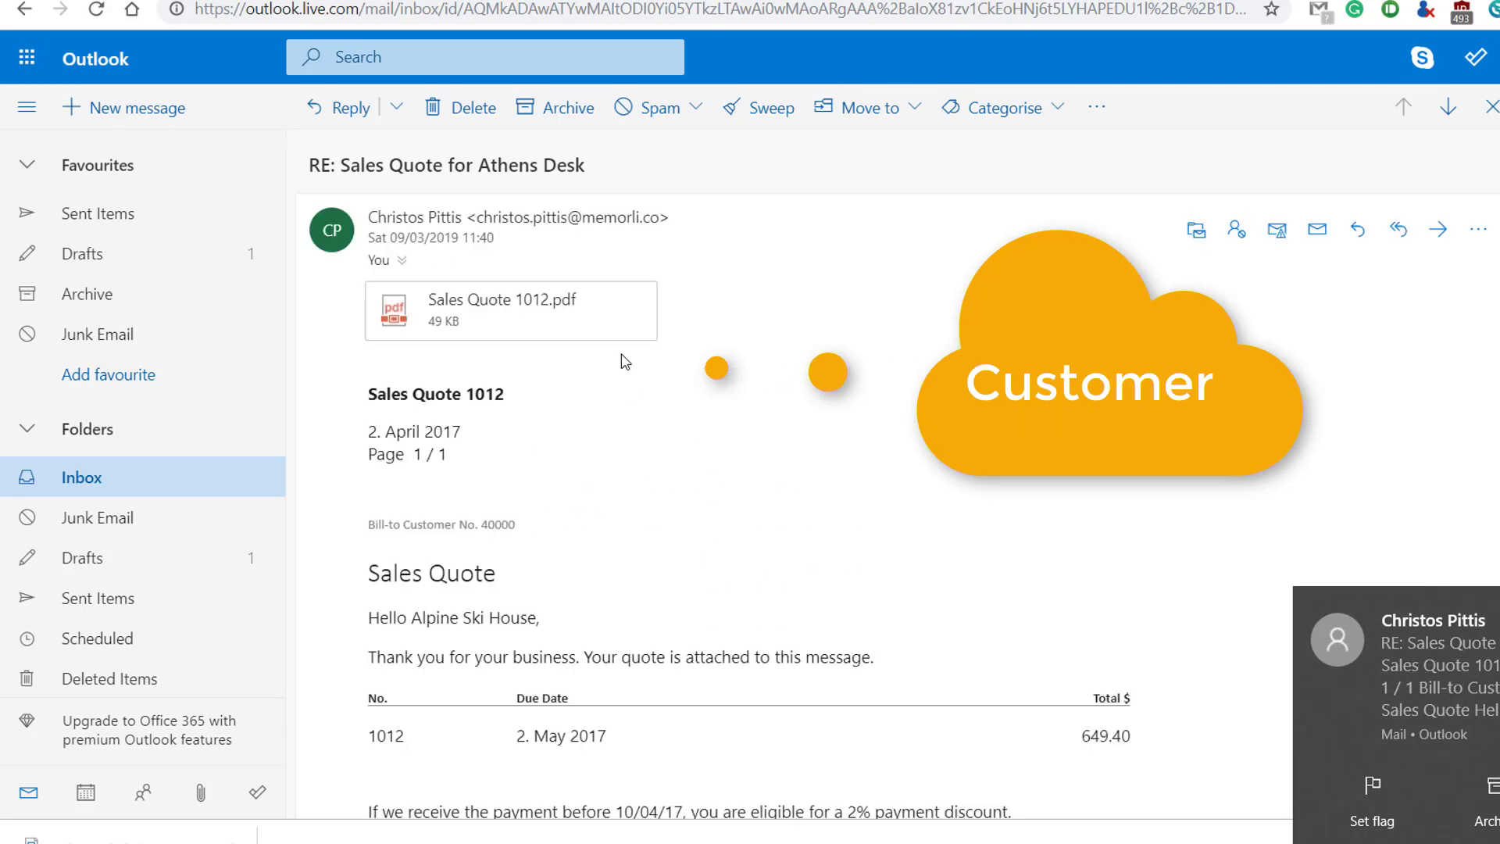
- Preview the attached Sales Quote 1012 PDF, then close the preview
{"action": "left_click", "coordinate": [526, 306]}
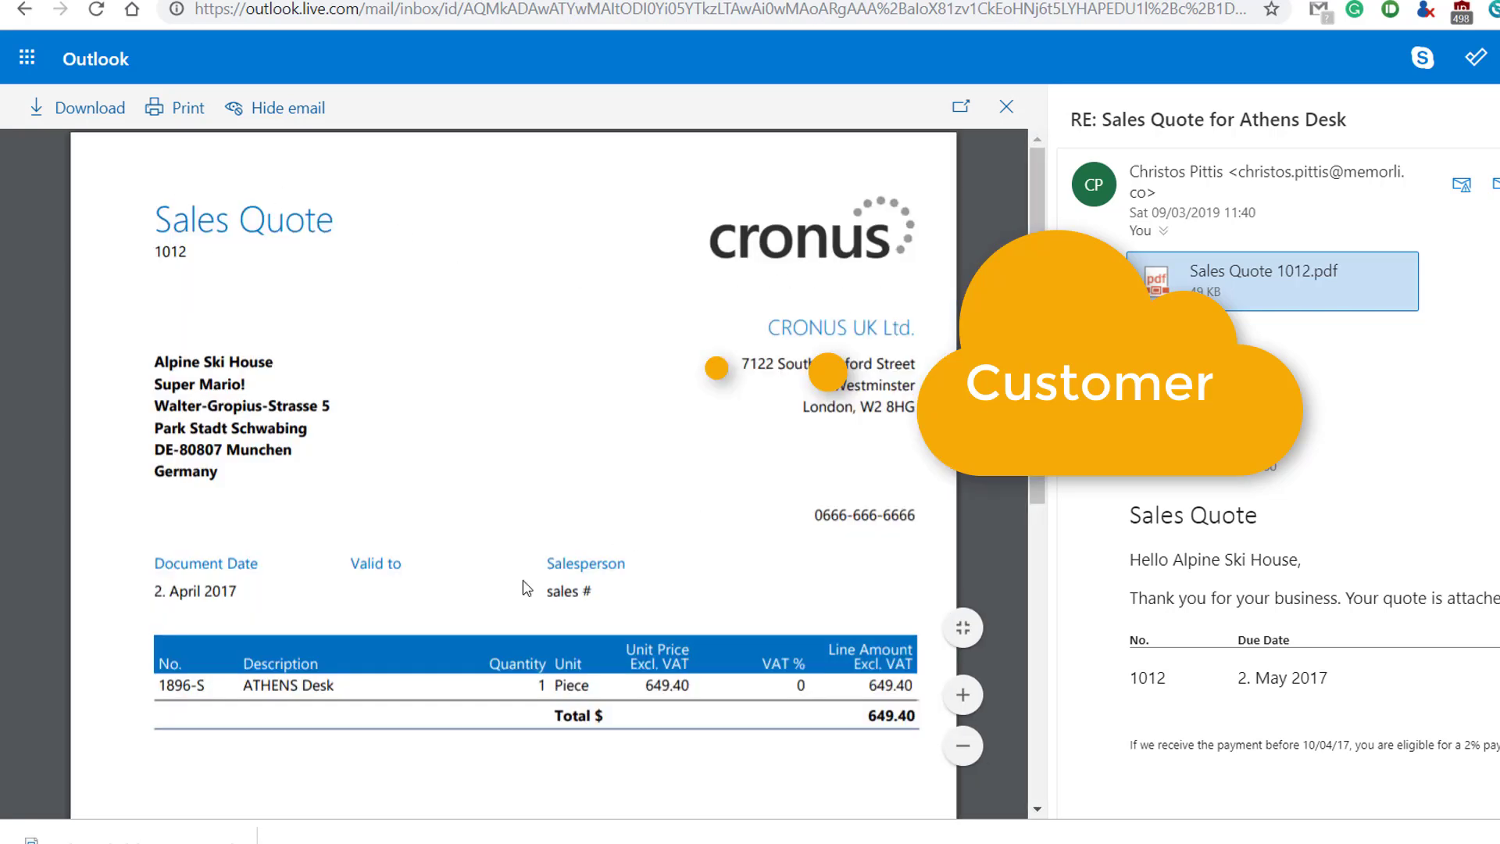
{"action": "scroll", "coordinate": [882, 695], "scroll_direction": "down", "scroll_amount": 6}
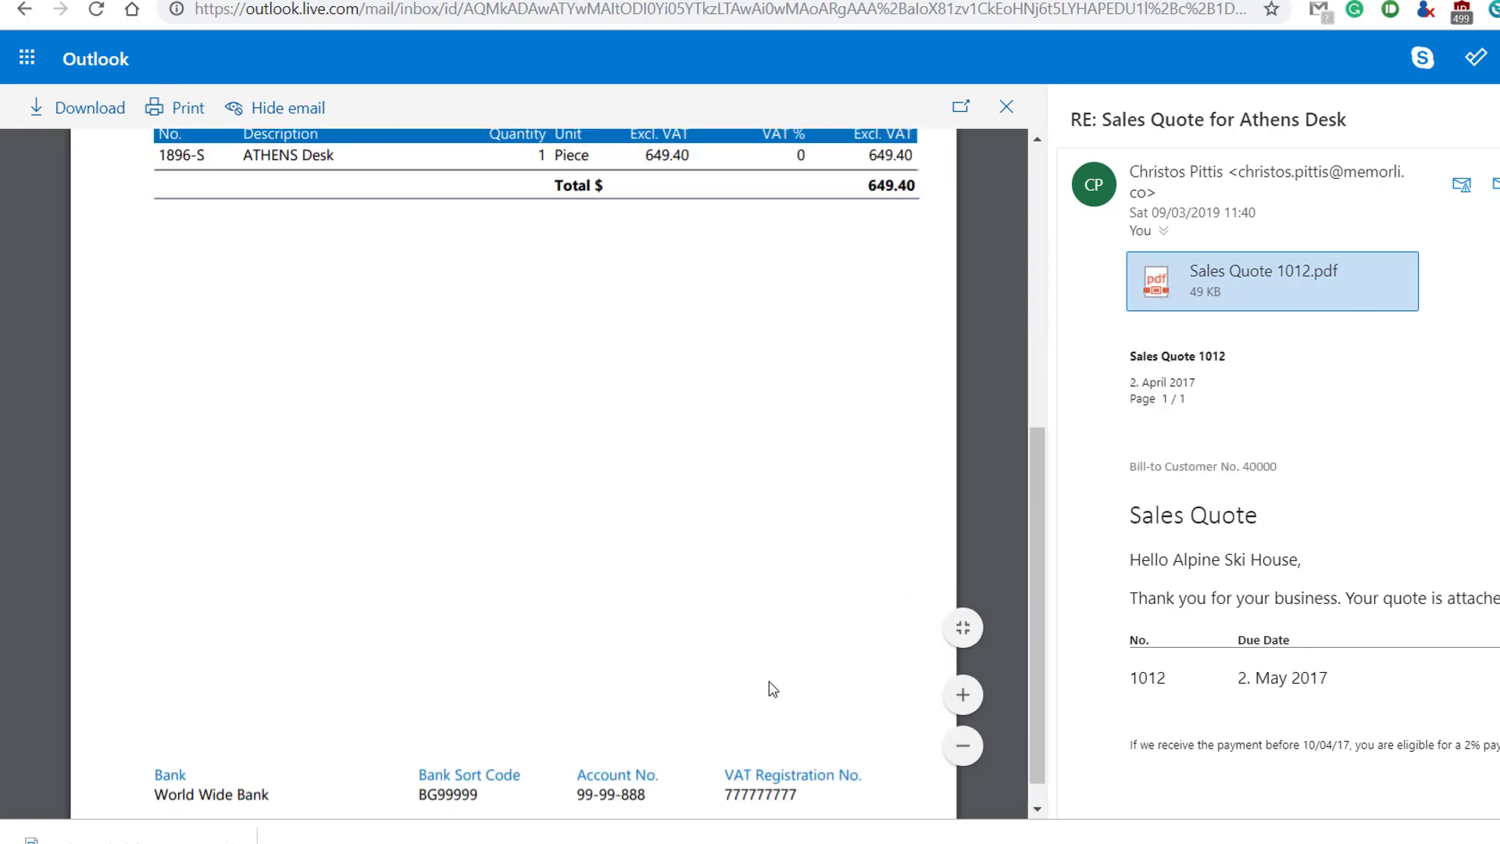
{"action": "scroll", "coordinate": [764, 687], "scroll_direction": "up", "scroll_amount": 1}
{"action": "scroll", "coordinate": [763, 688], "scroll_direction": "up", "scroll_amount": 5}
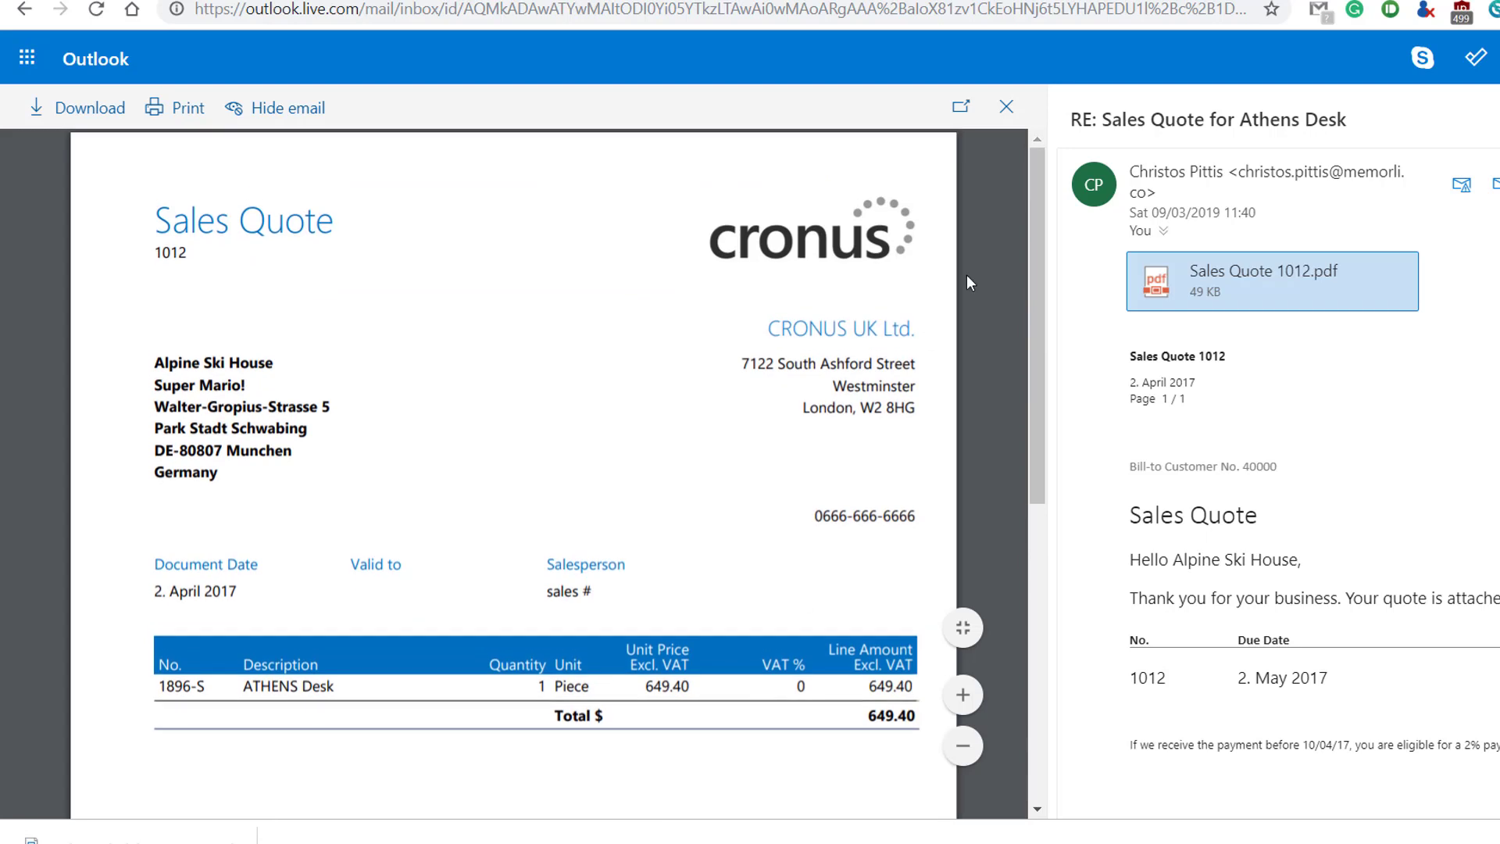
{"action": "left_click", "coordinate": [1007, 107]}
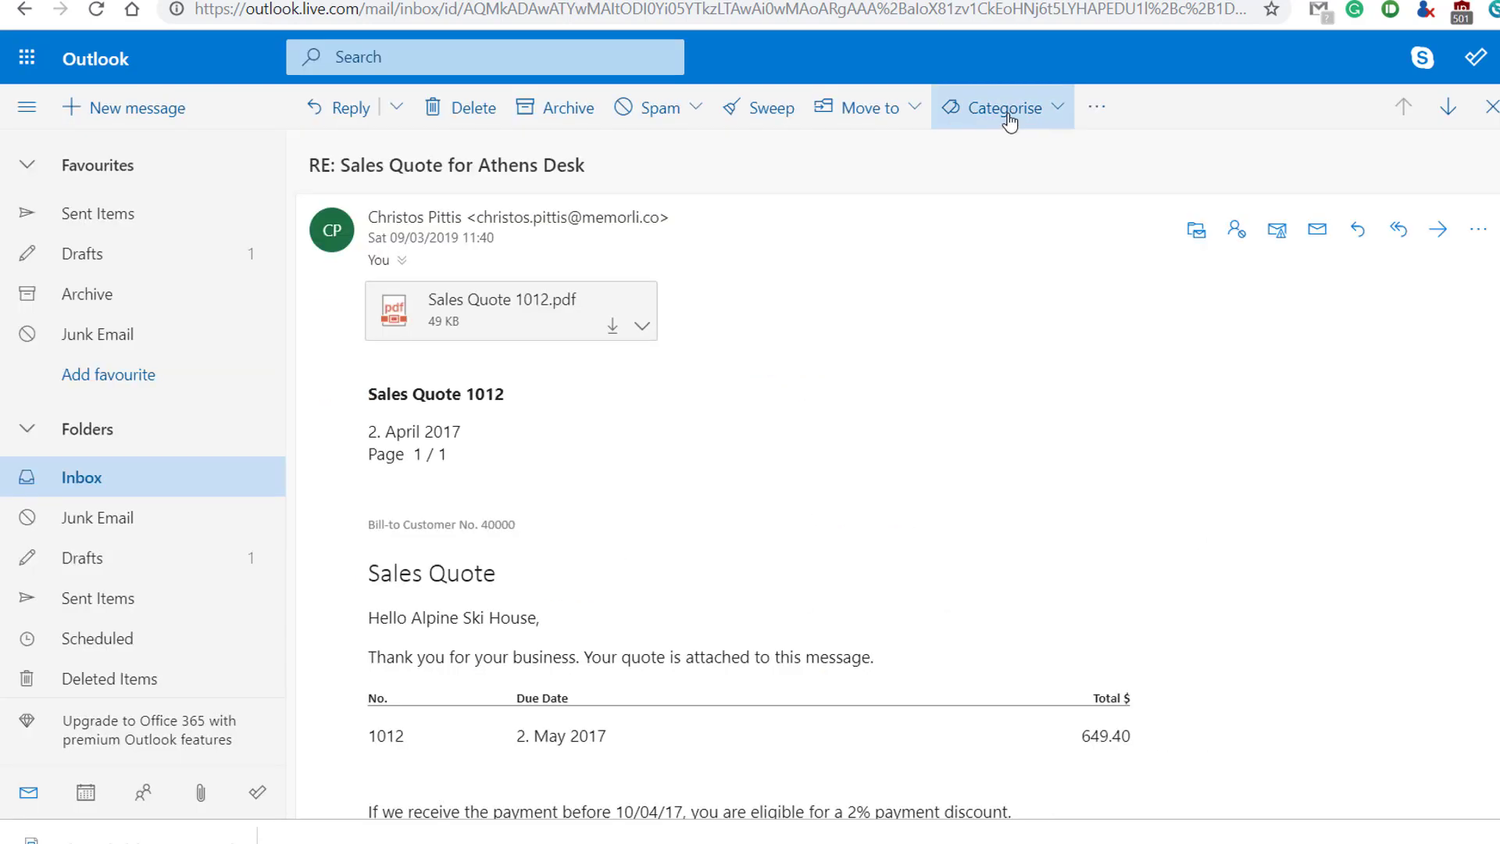
- Reply all saying the quote is all good, asking to raise an Order and deliver the product
{"action": "left_click", "coordinate": [1398, 229]}
{"action": "type", "text": "Hi Christos,"}
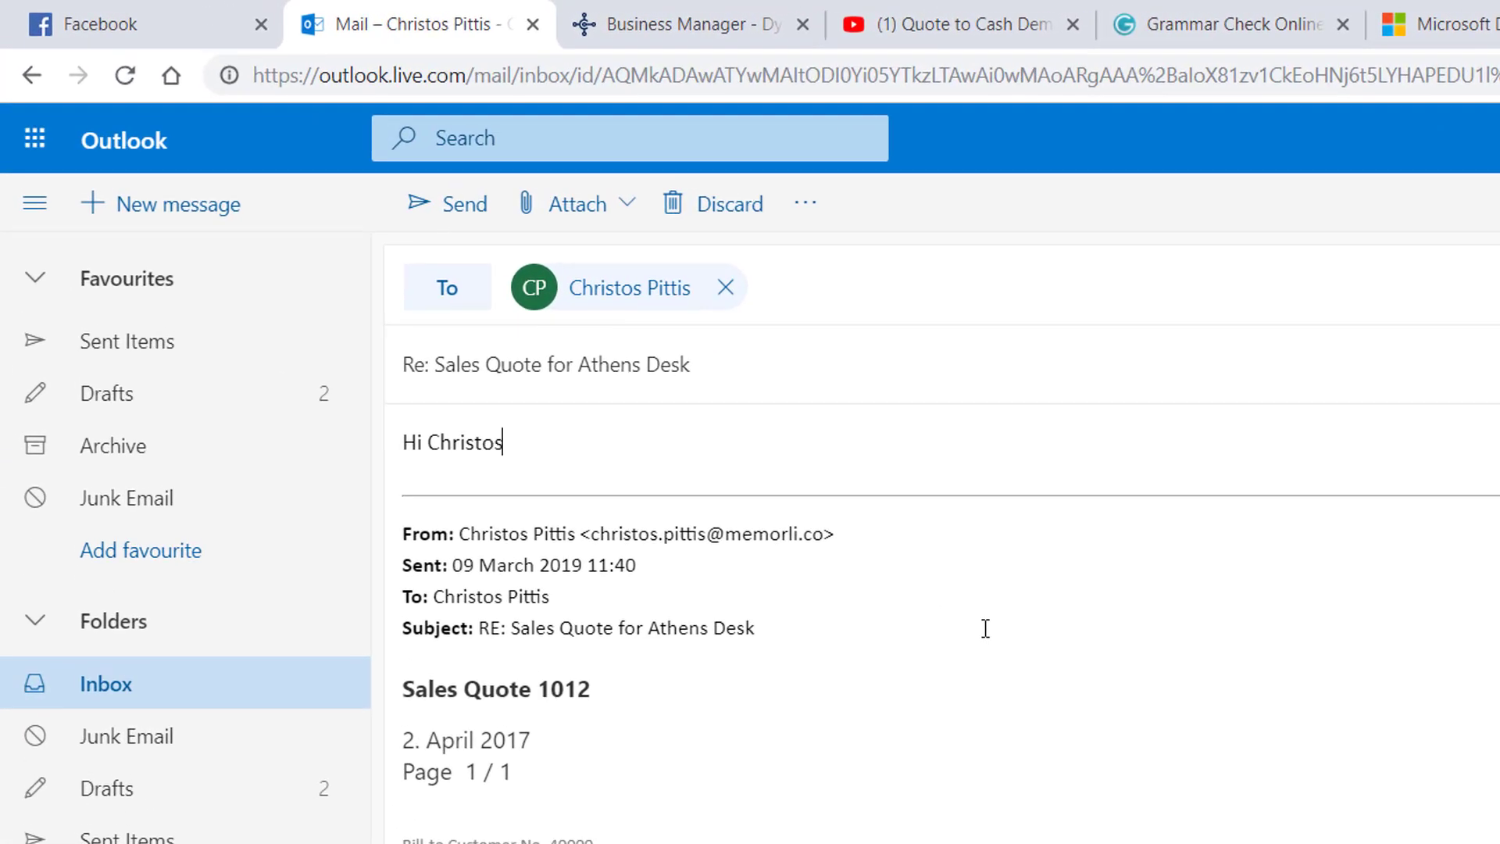
{"action": "key", "text": "Return"}
{"action": "key", "text": "Return"}
{"action": "type", "text": "Thanks for the Quote, pl"}
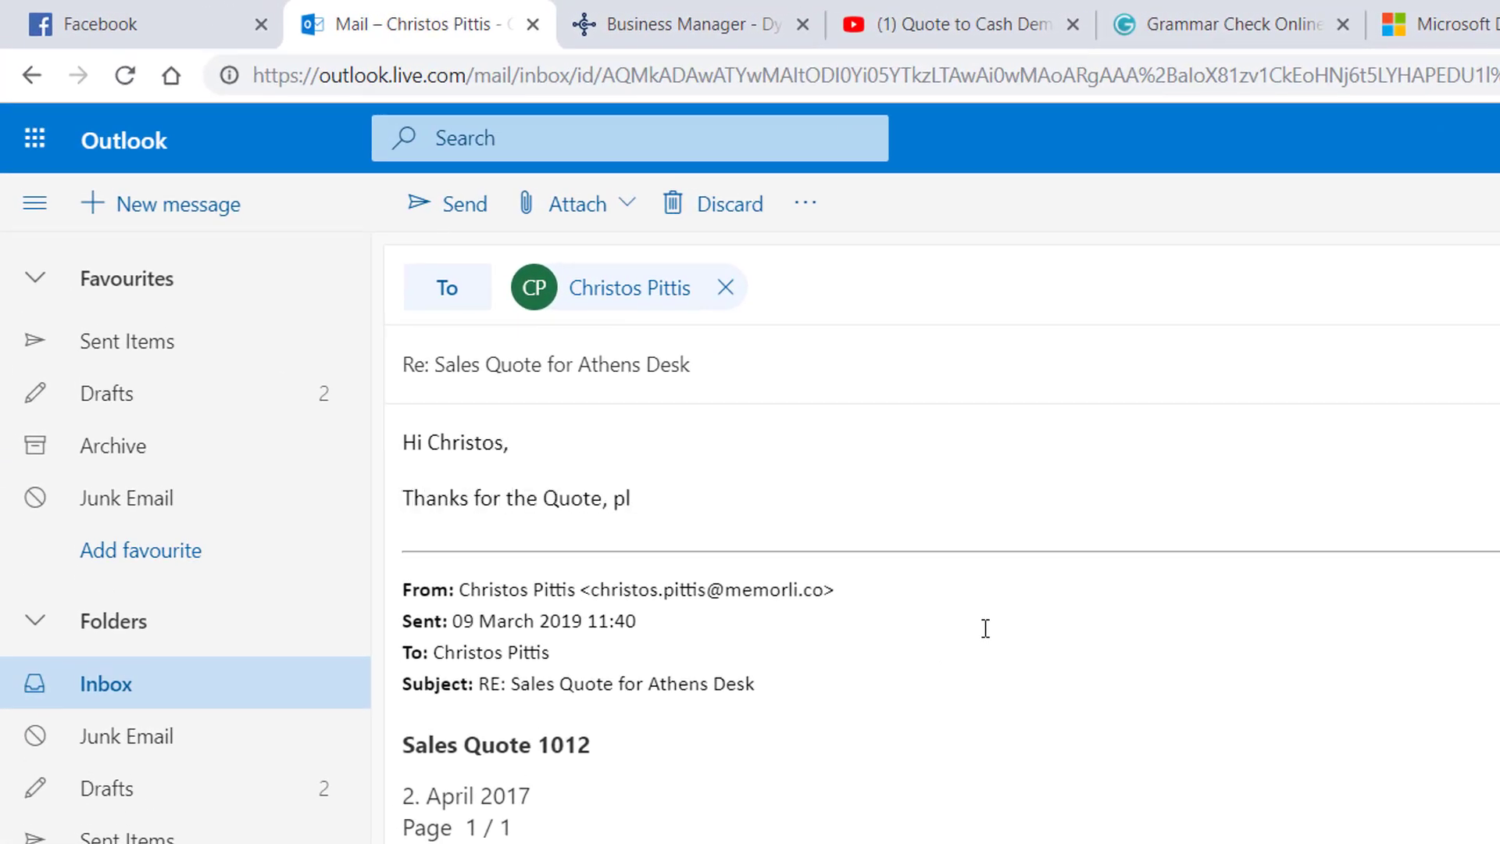
{"action": "key", "text": "BackSpace"}
{"action": "key", "text": "BackSpace"}
{"action": "type", "text": "all good. Please go ahead and raise"}
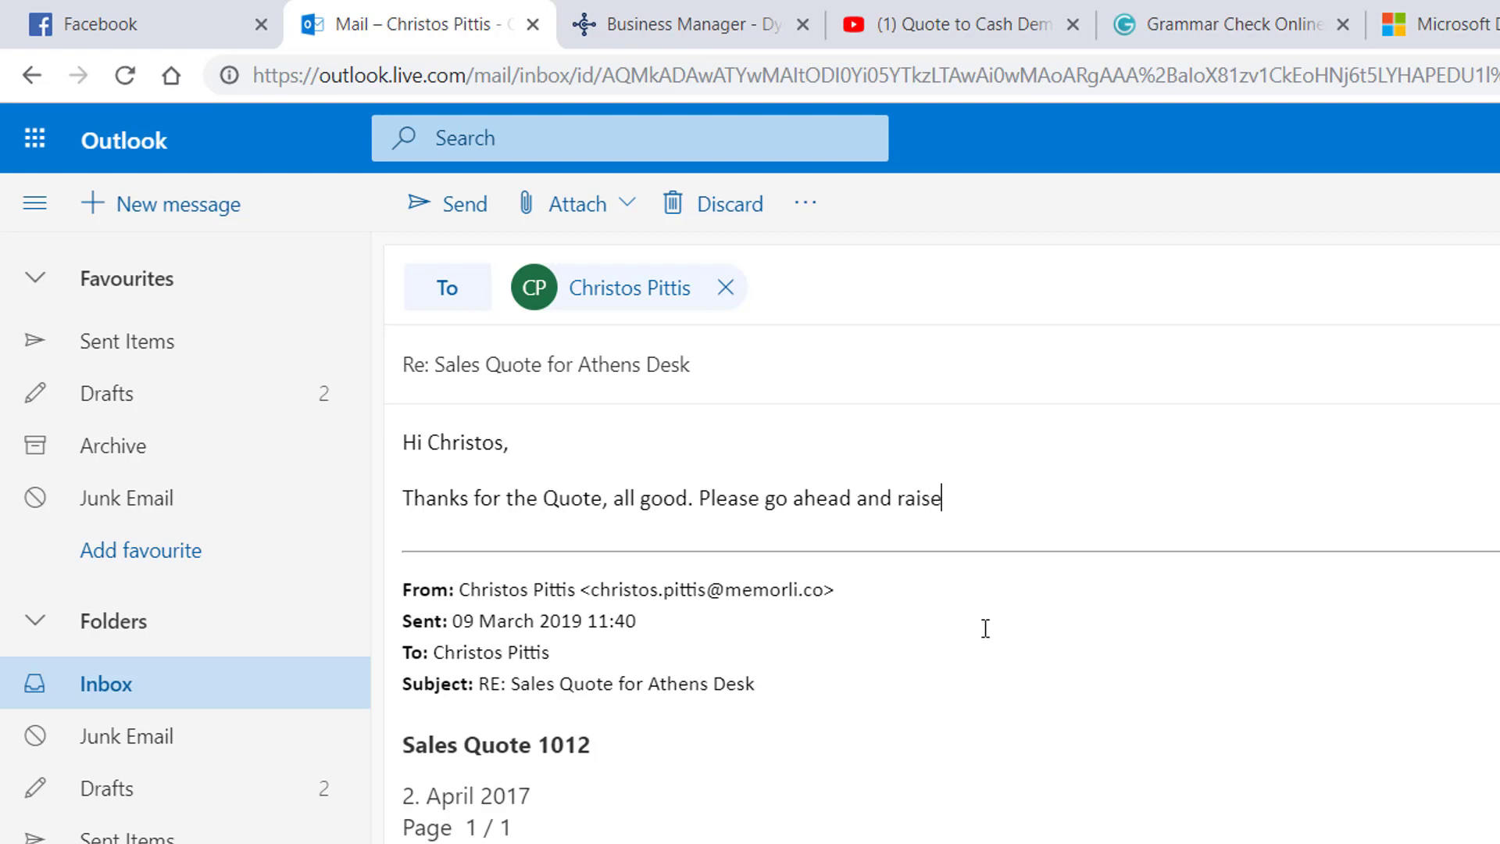
{"action": "type", "text": " an Order and deliver"}
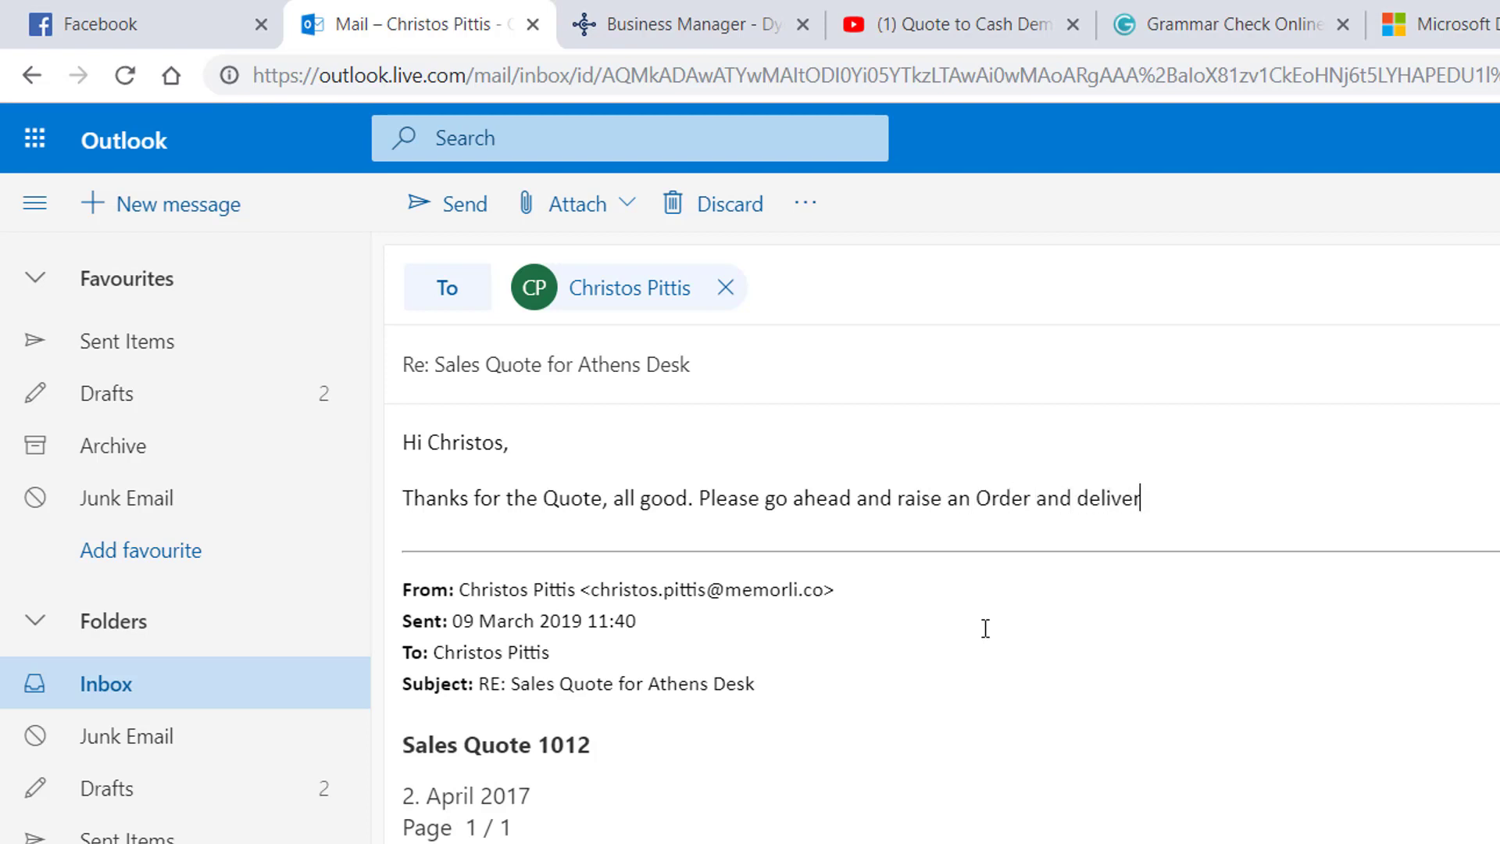
{"action": "type", "text": " the product."}
{"action": "key", "text": "Return"}
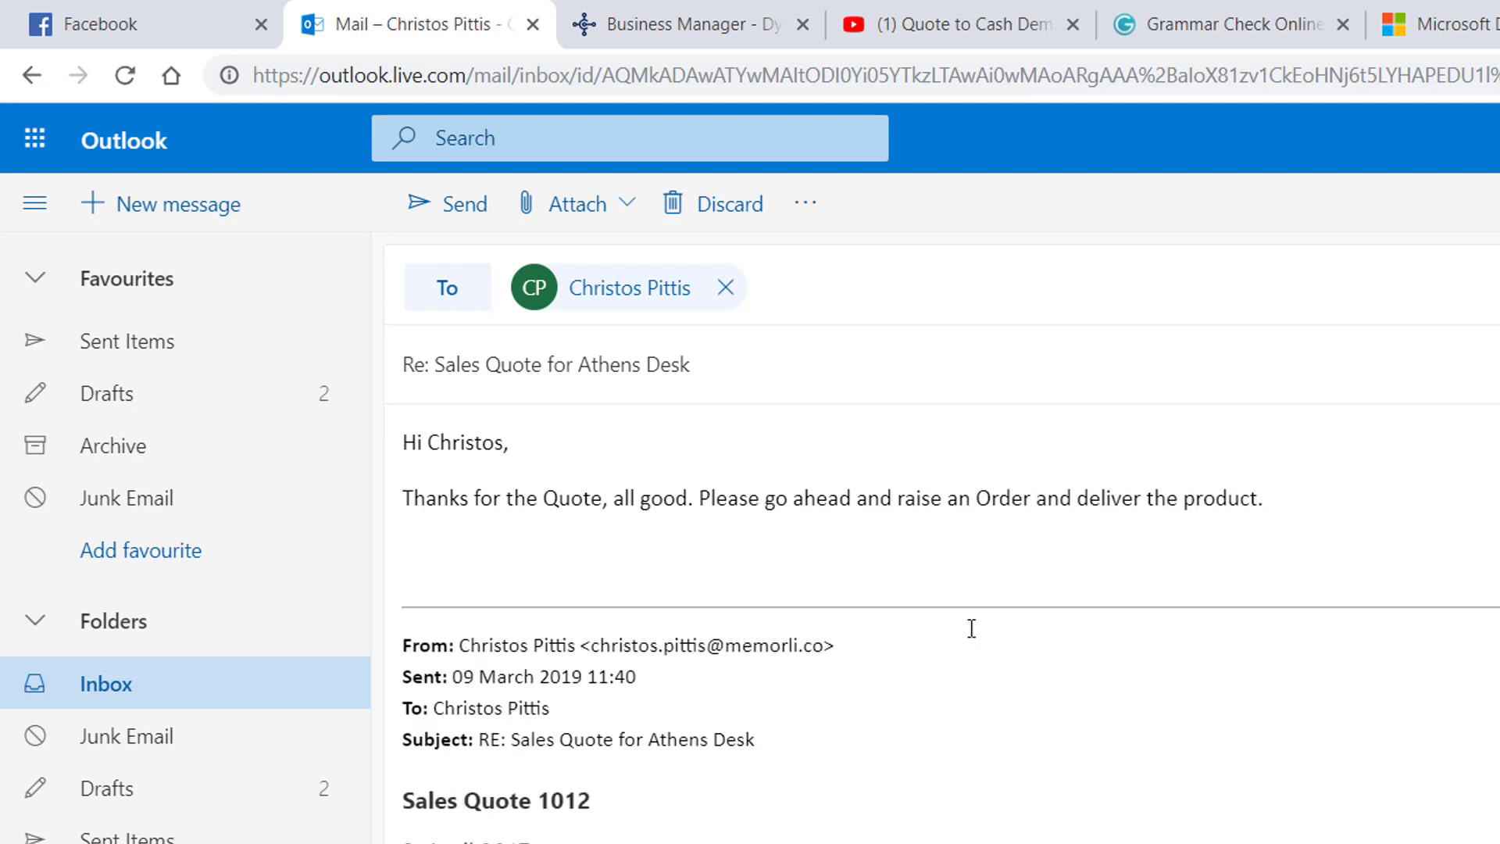
{"action": "type", "text": "cheers"}
{"action": "key", "text": "Return"}
{"action": "type", "text": "Super Mario!"}
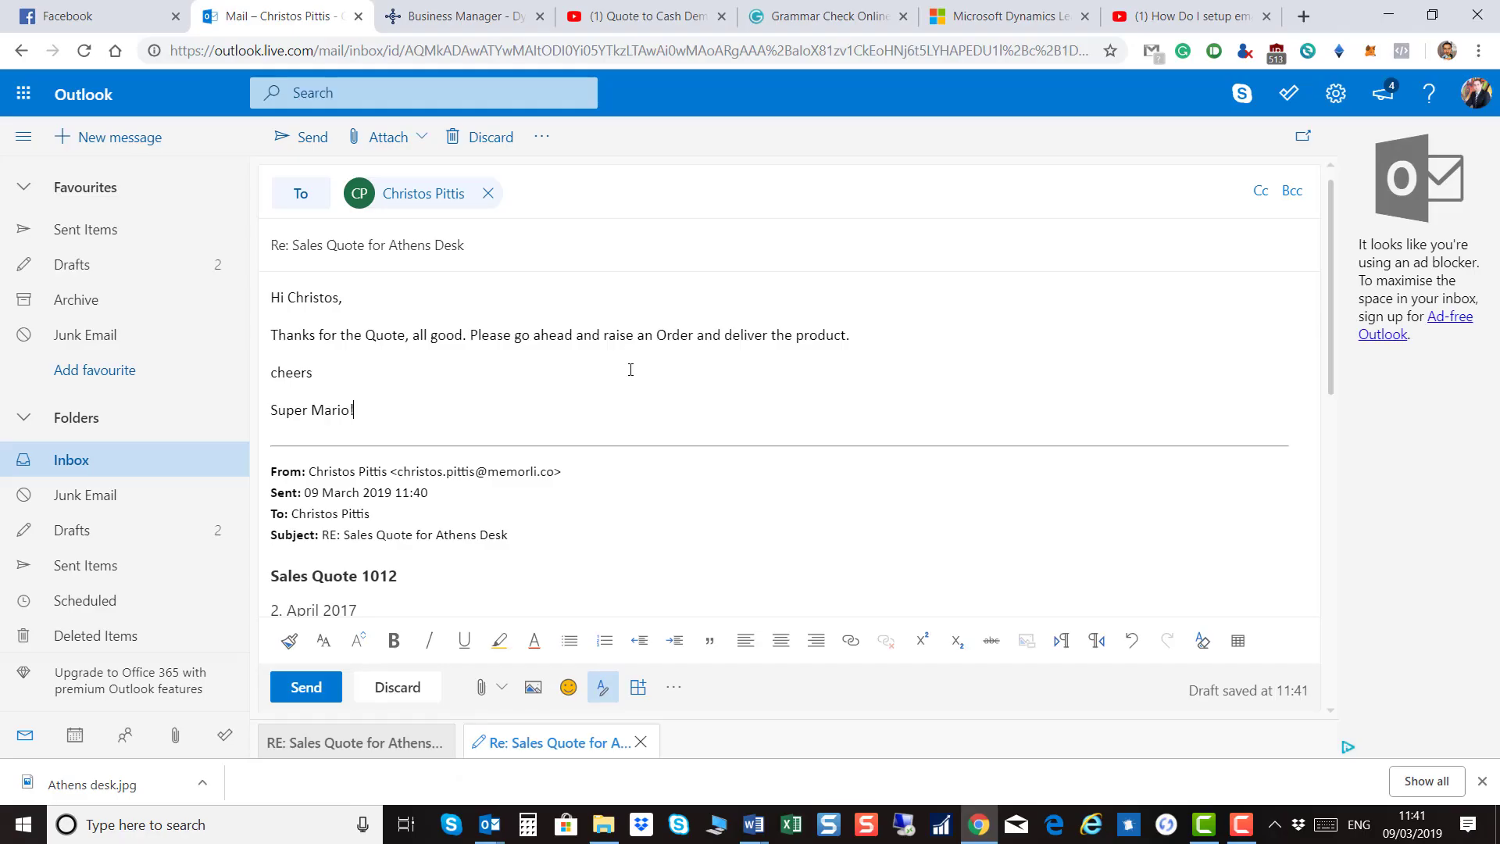
{"action": "scroll", "coordinate": [630, 369], "scroll_direction": "down", "scroll_amount": 5}
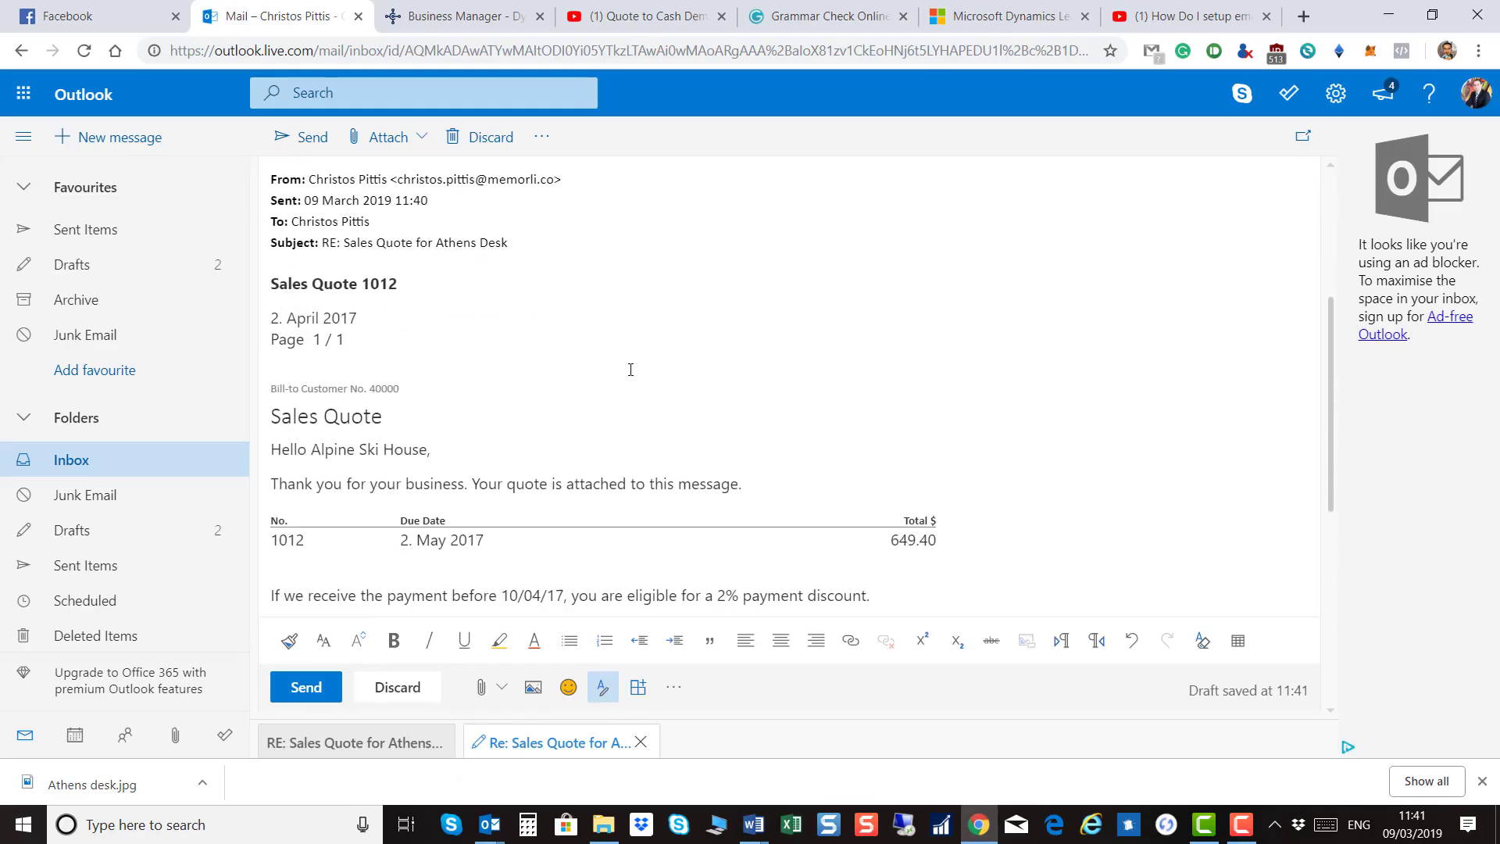
{"action": "scroll", "coordinate": [520, 501], "scroll_direction": "up", "scroll_amount": 5}
{"action": "left_click", "coordinate": [315, 703]}
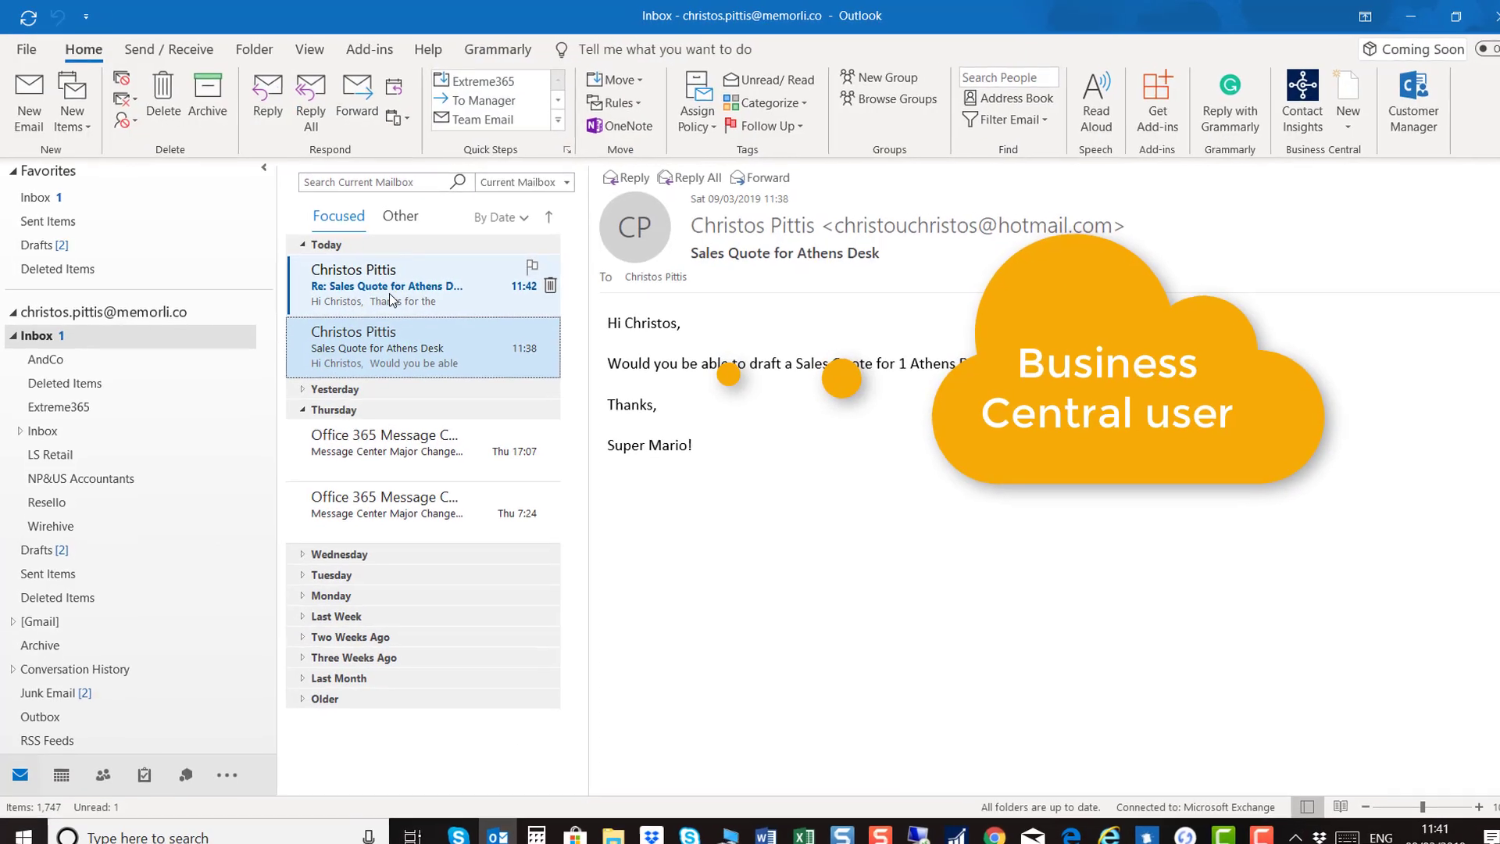
- Open sales quote 1012 from Alpine Ski House's Ongoing Sales Quotes in the Business Central pane
{"action": "double_click", "coordinate": [389, 293]}
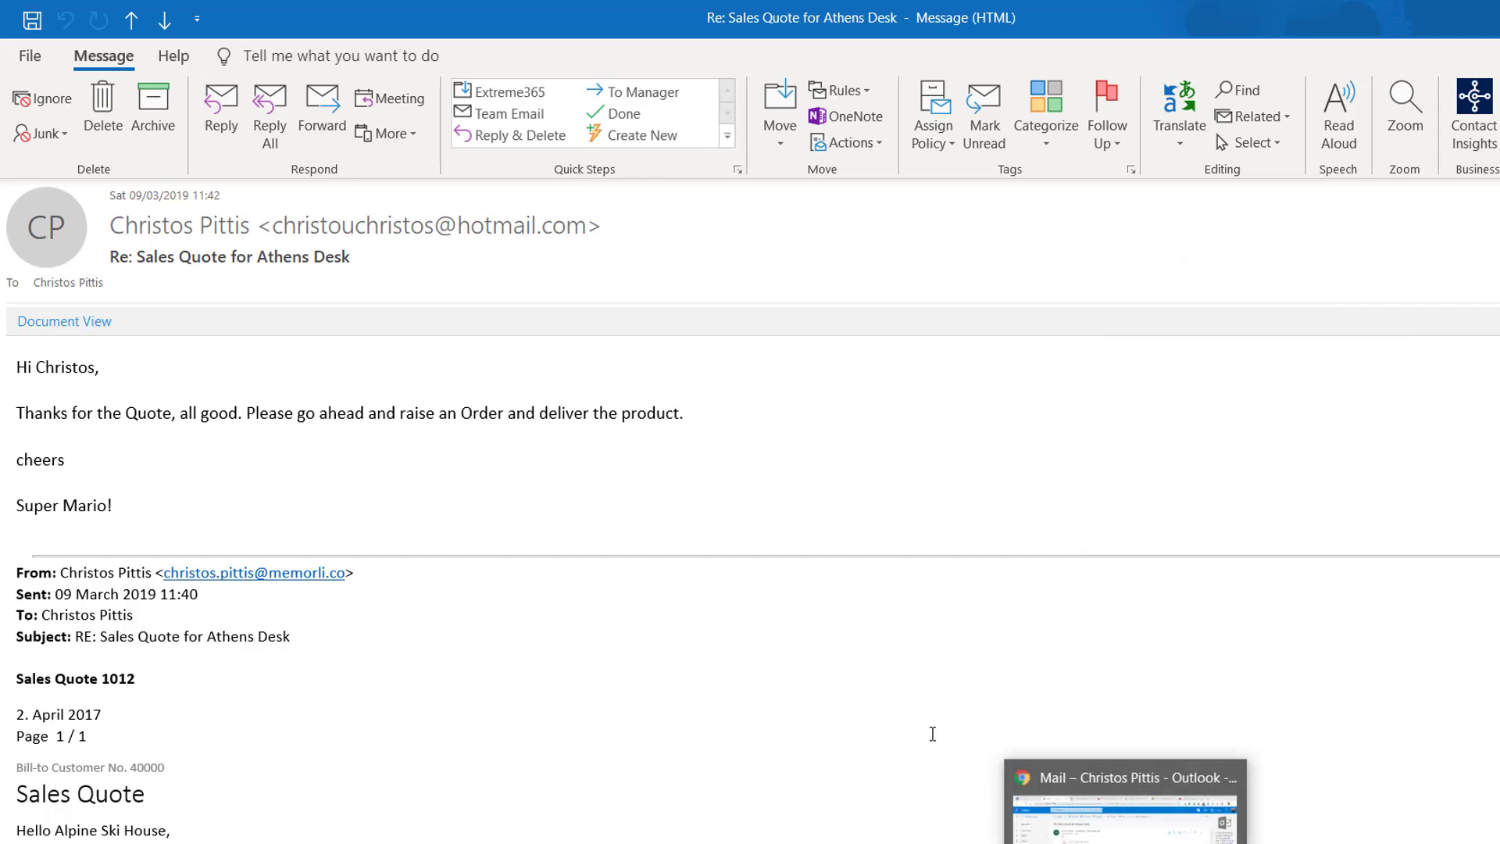
{"action": "key", "text": "Escape"}
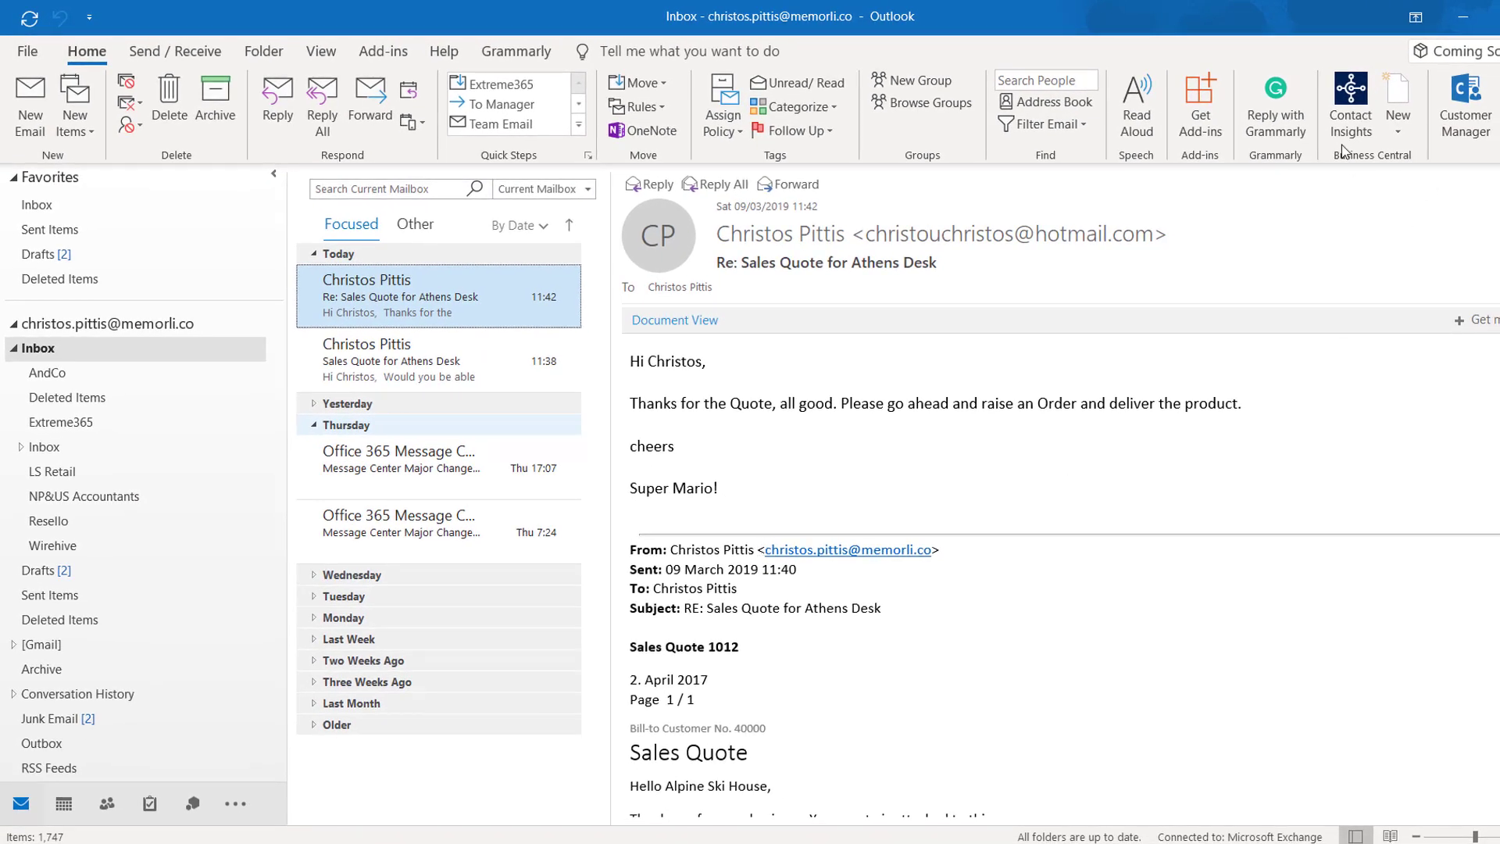
{"action": "left_click", "coordinate": [1357, 126]}
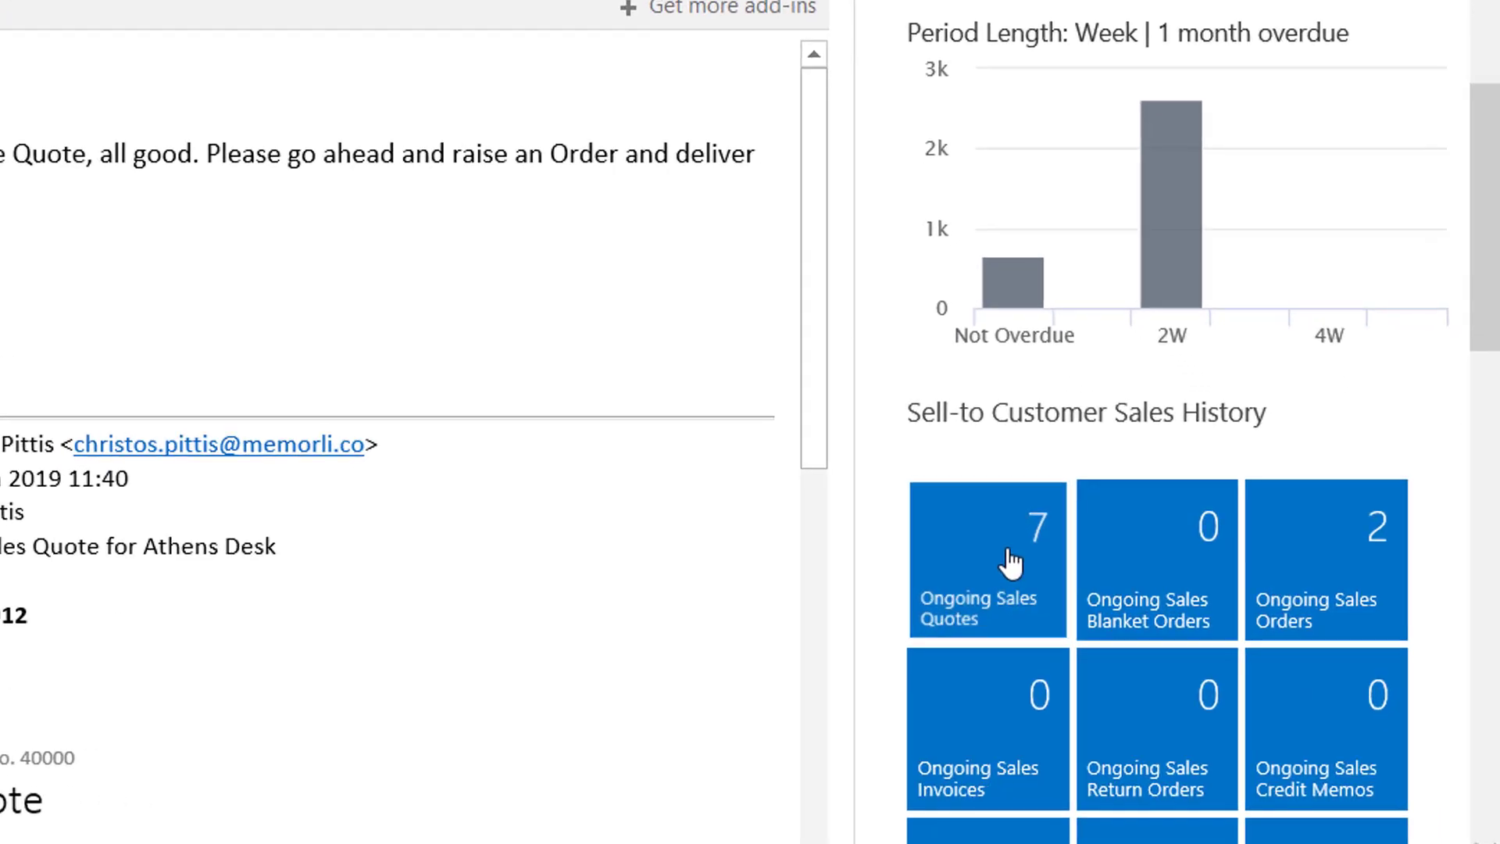
{"action": "left_click", "coordinate": [1155, 666]}
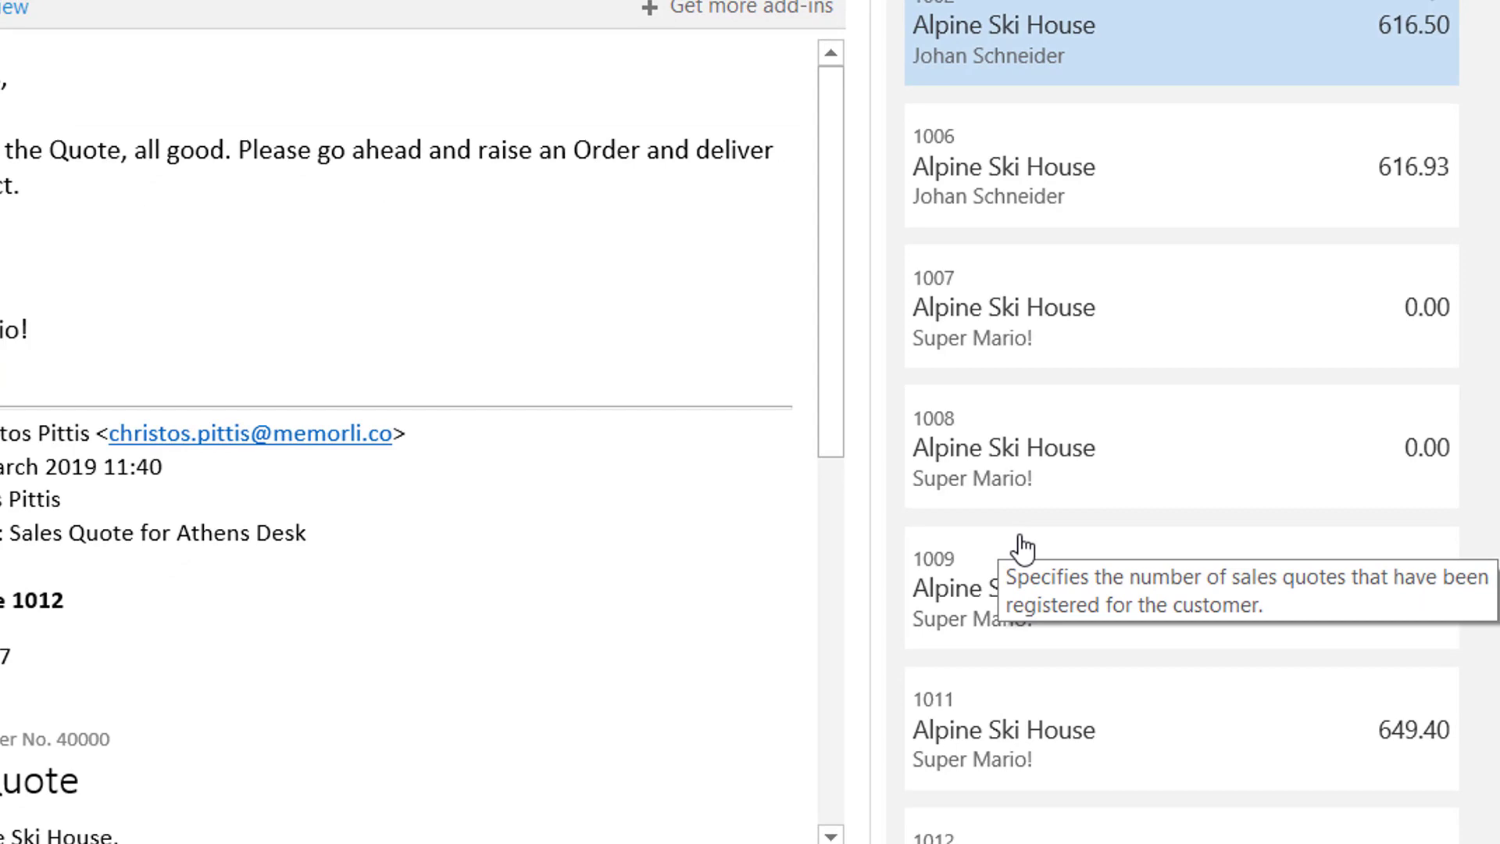
{"action": "scroll", "coordinate": [1093, 508], "scroll_direction": "down", "scroll_amount": 1}
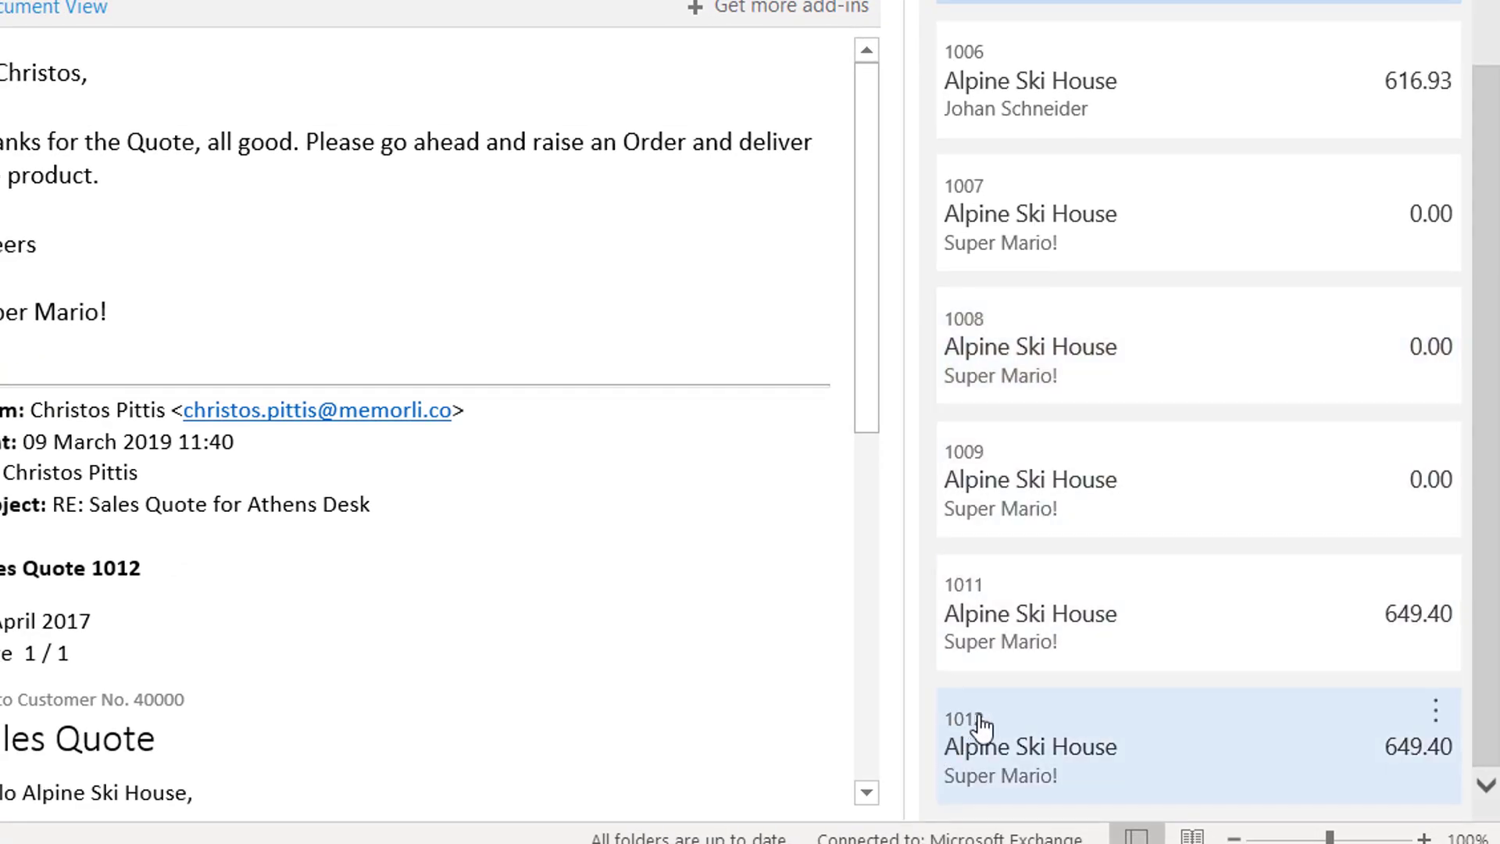
{"action": "left_click", "coordinate": [979, 726]}
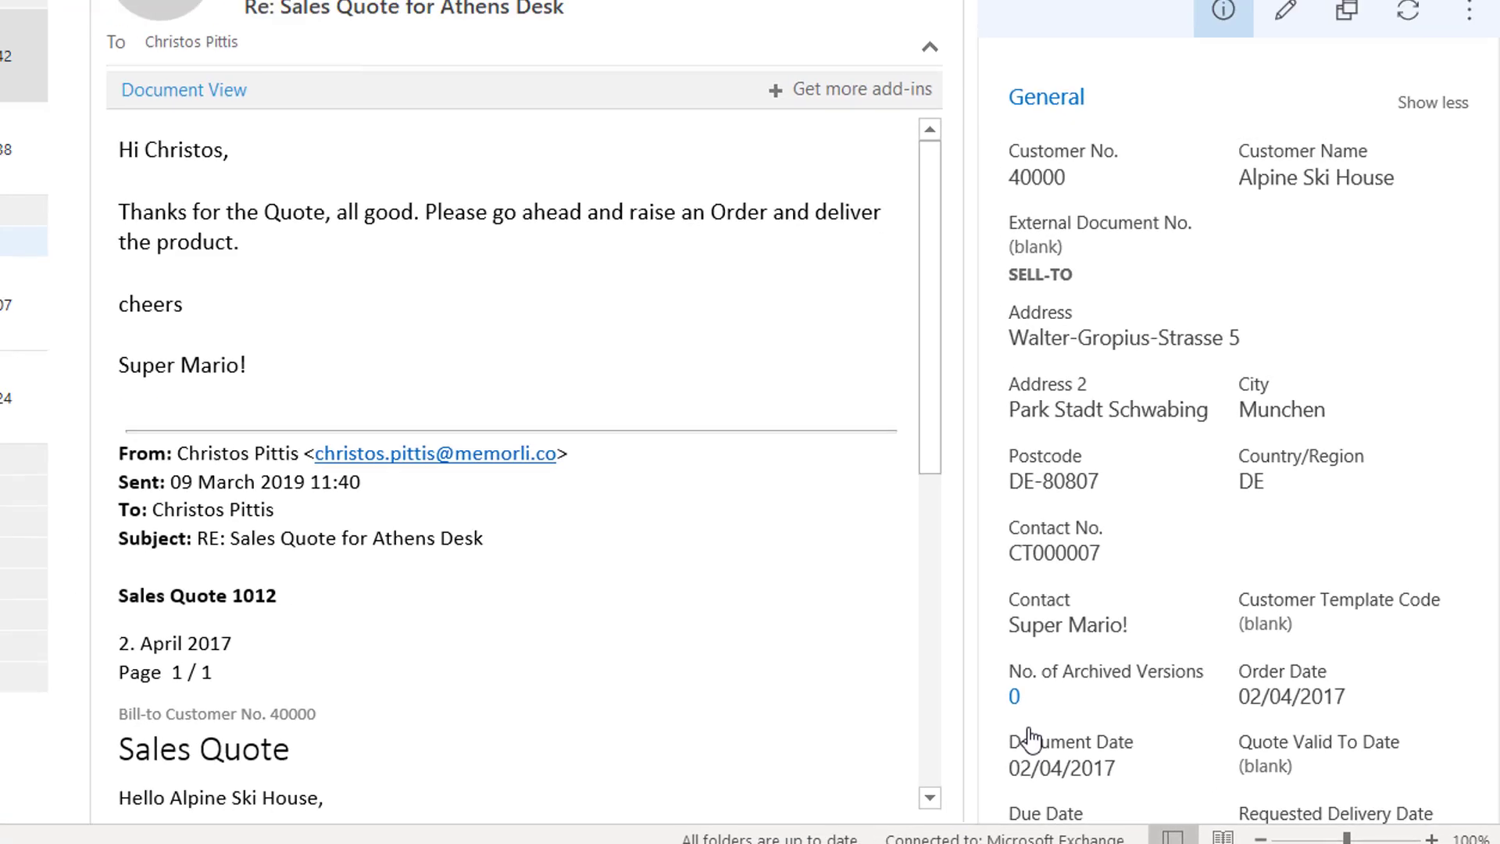
{"action": "left_click", "coordinate": [1476, 140]}
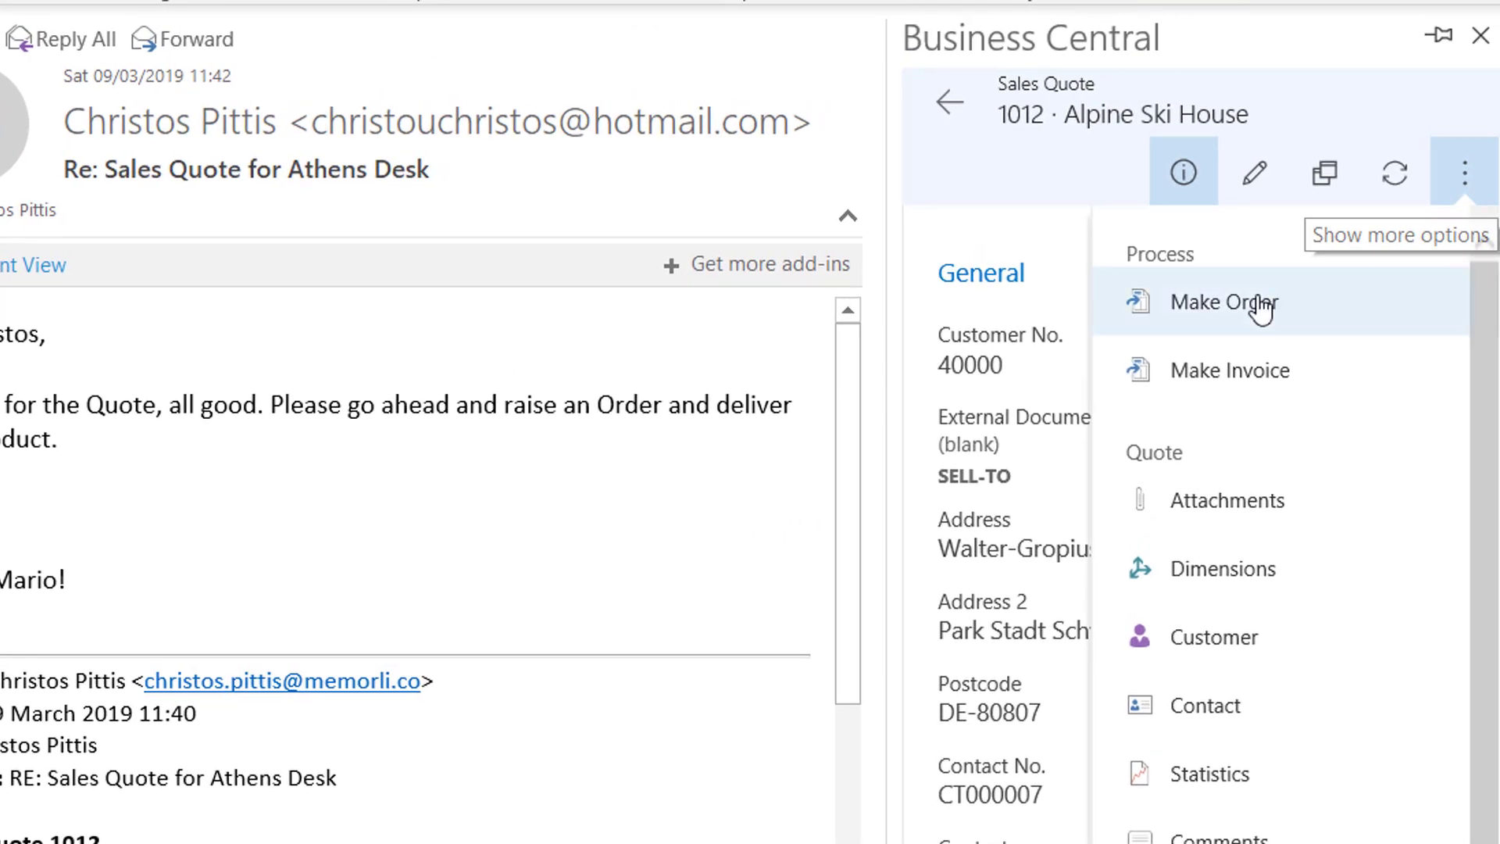
- Convert sales quote 1012 into a sales order
{"action": "left_click", "coordinate": [1260, 304]}
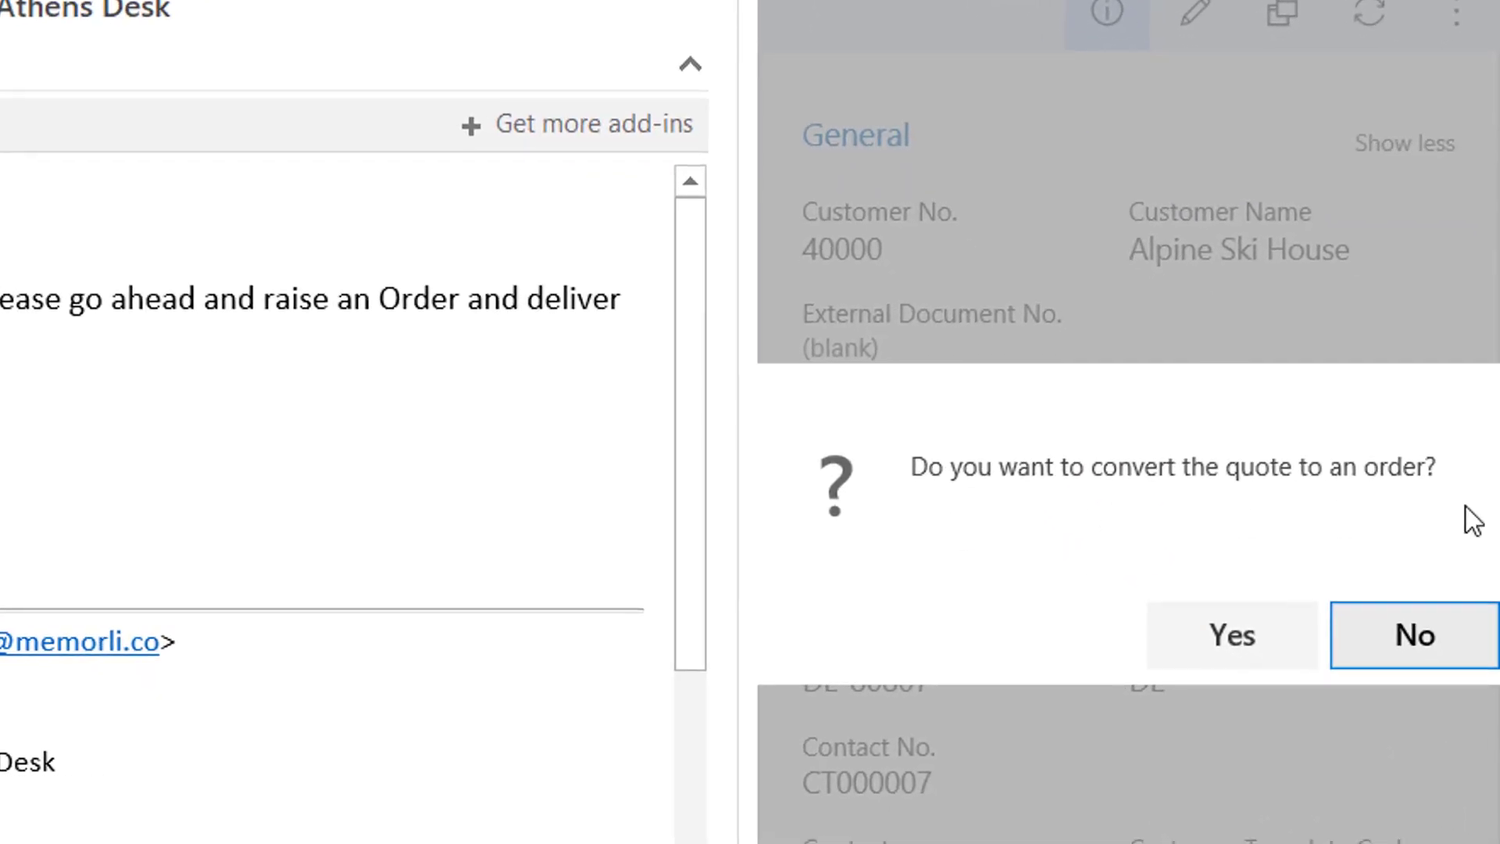
{"action": "left_click", "coordinate": [1248, 642]}
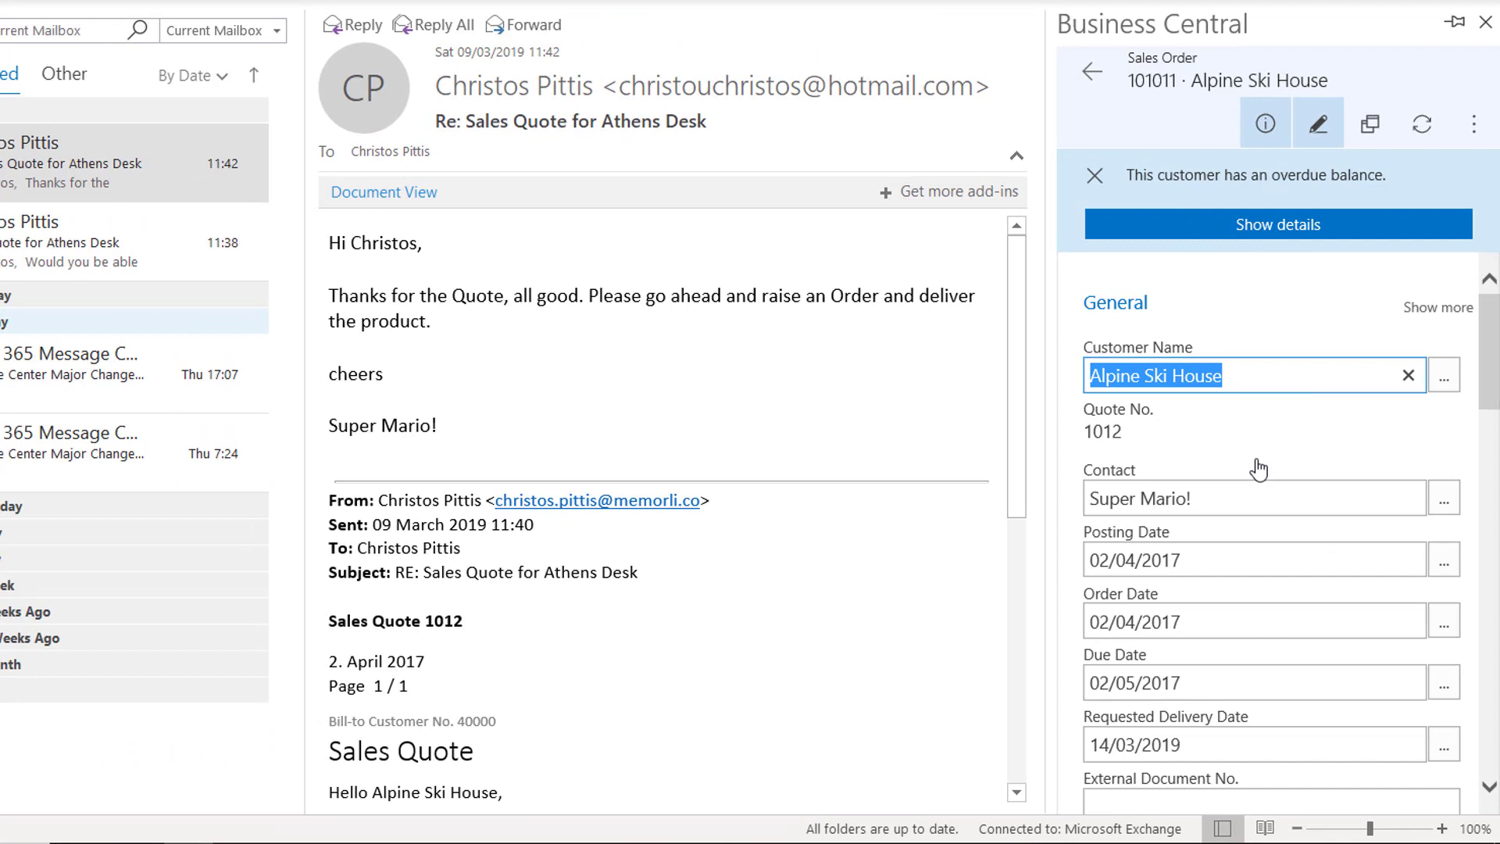
{"action": "scroll", "coordinate": [1258, 469], "scroll_direction": "down", "scroll_amount": 10}
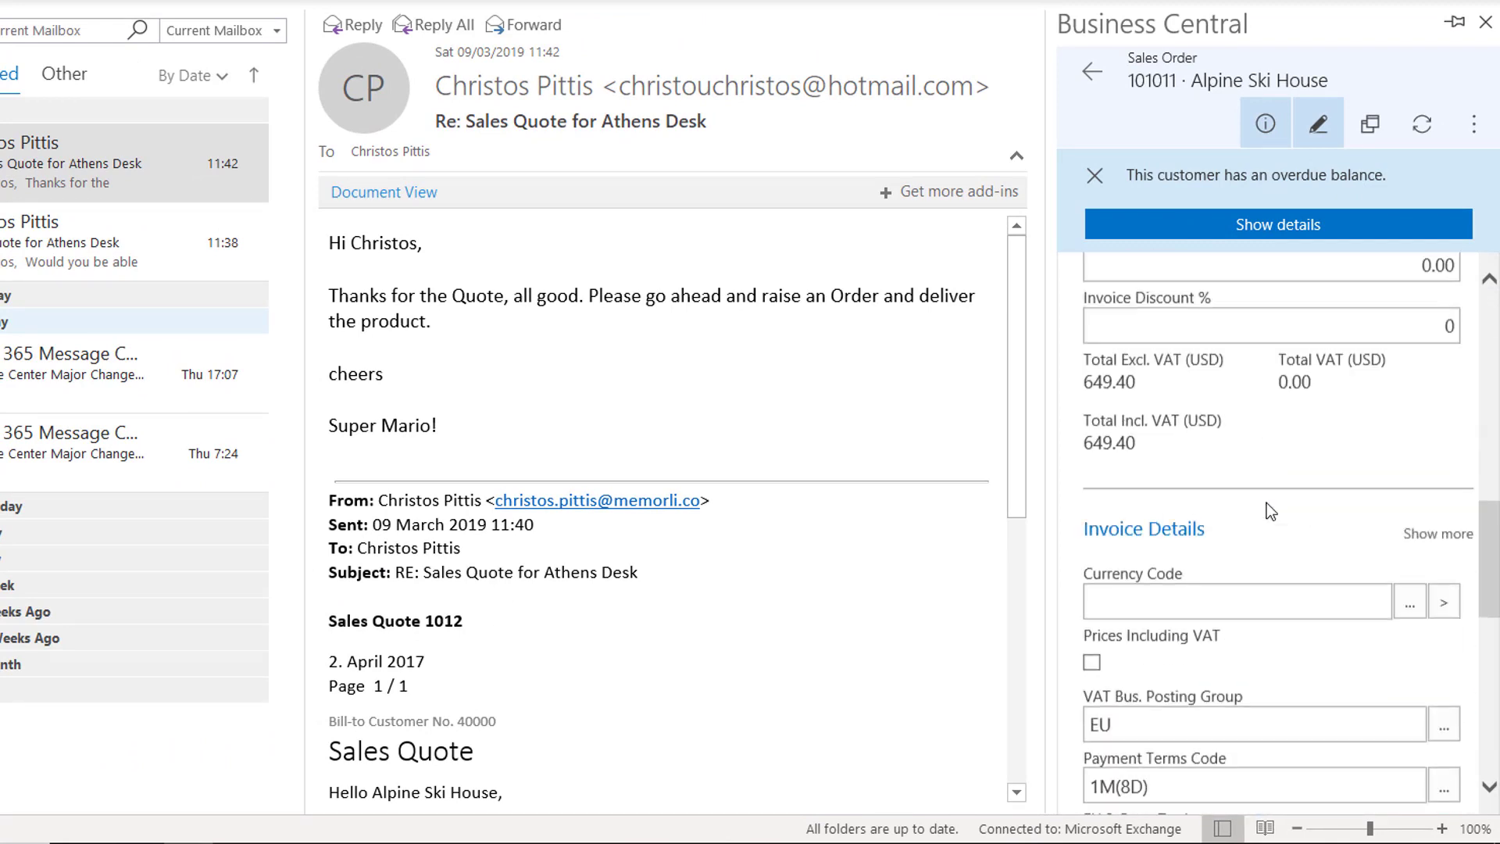
{"action": "scroll", "coordinate": [1267, 503], "scroll_direction": "down", "scroll_amount": 8}
{"action": "scroll", "coordinate": [1301, 602], "scroll_direction": "up", "scroll_amount": 5}
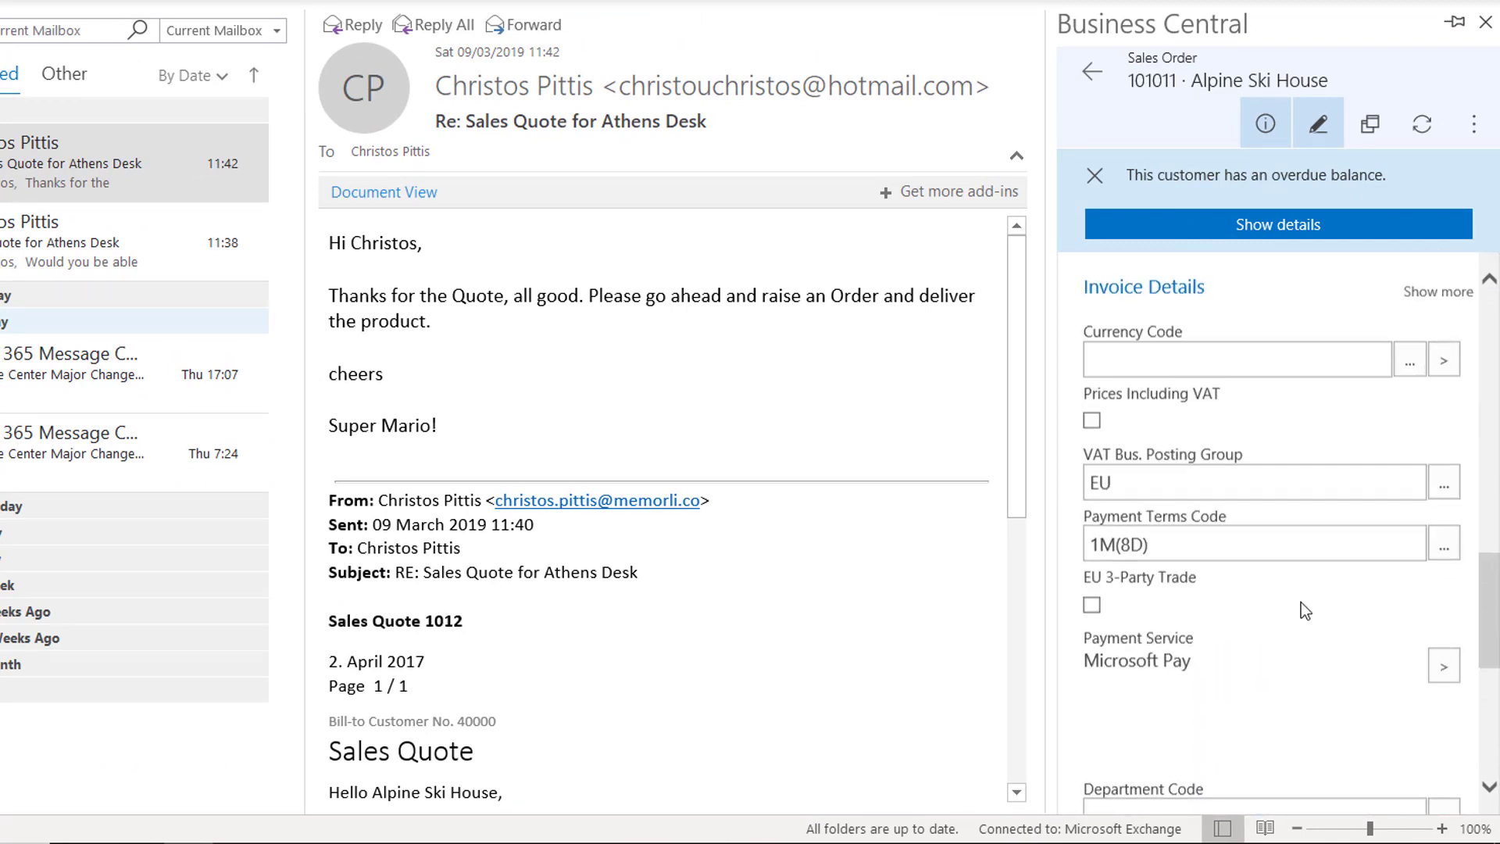
{"action": "scroll", "coordinate": [1300, 602], "scroll_direction": "up", "scroll_amount": 6}
- Post the order as Ship and Invoice and email the invoice and shipment to the customer
{"action": "left_click", "coordinate": [1475, 127]}
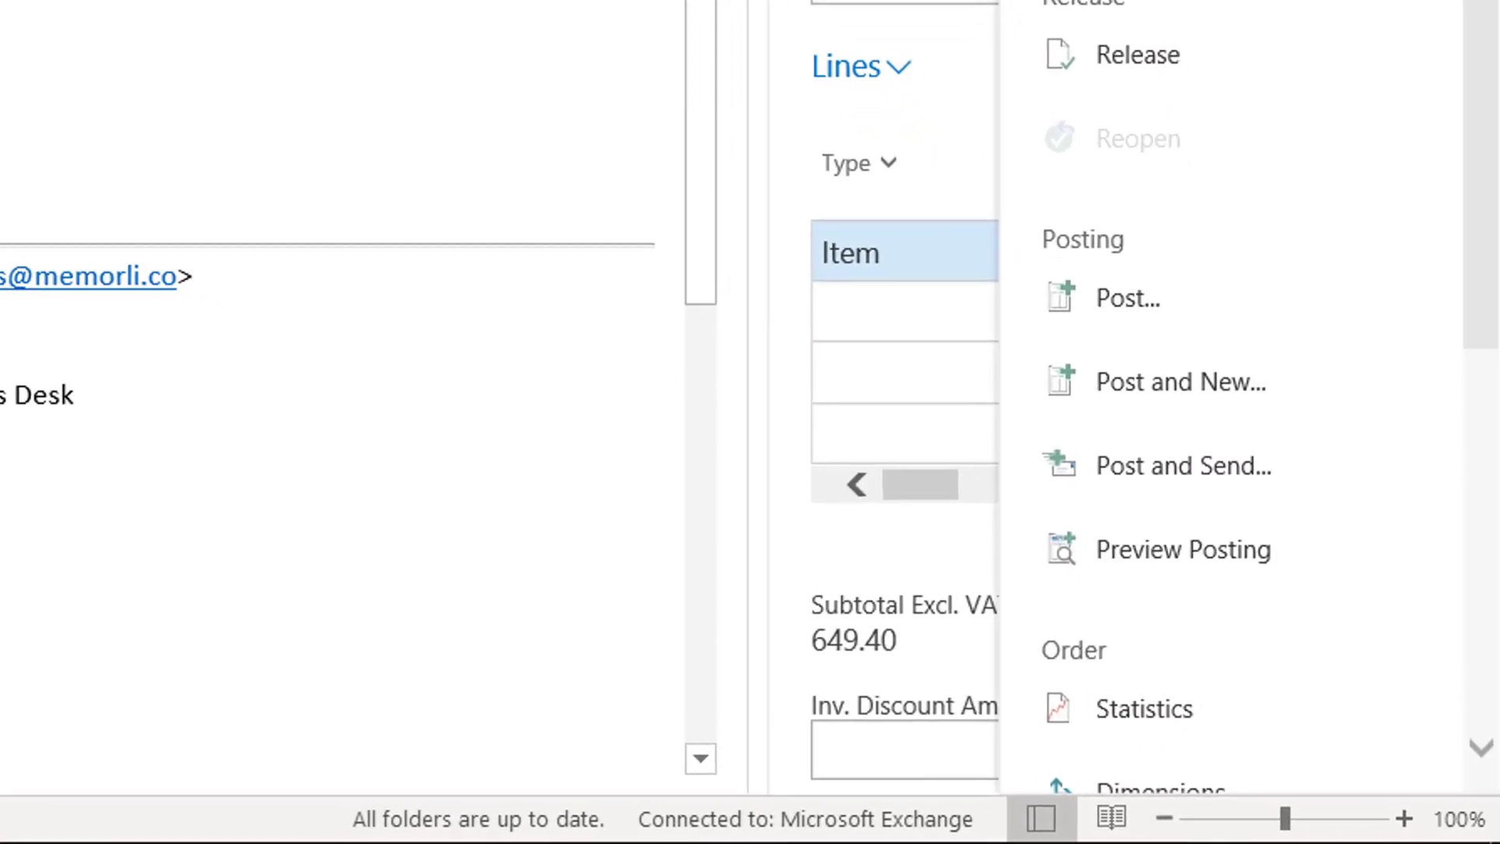
{"action": "scroll", "coordinate": [1302, 273], "scroll_direction": "down", "scroll_amount": 5}
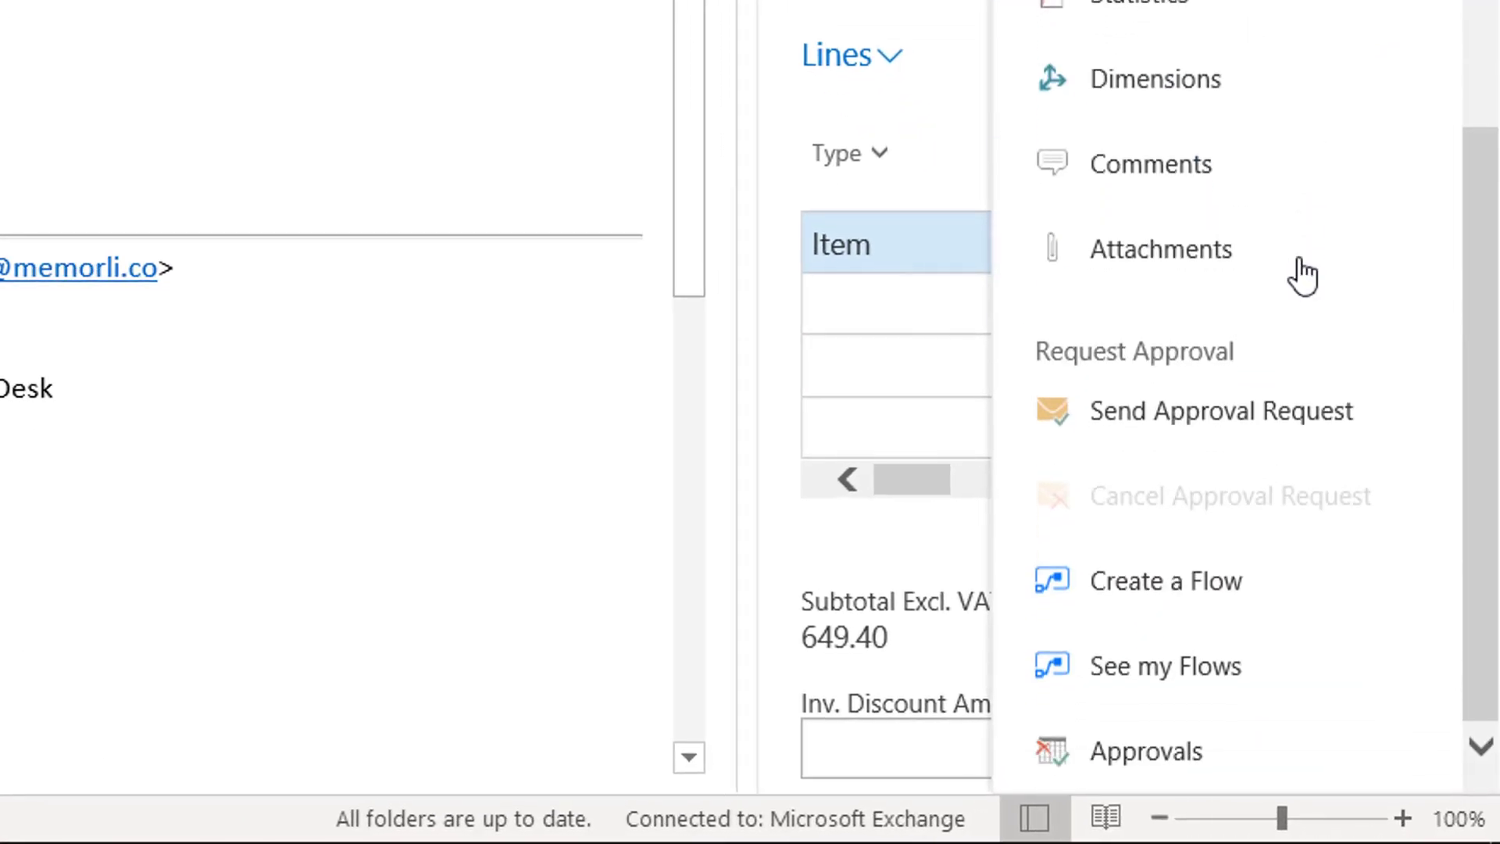
{"action": "scroll", "coordinate": [1301, 274], "scroll_direction": "up", "scroll_amount": 5}
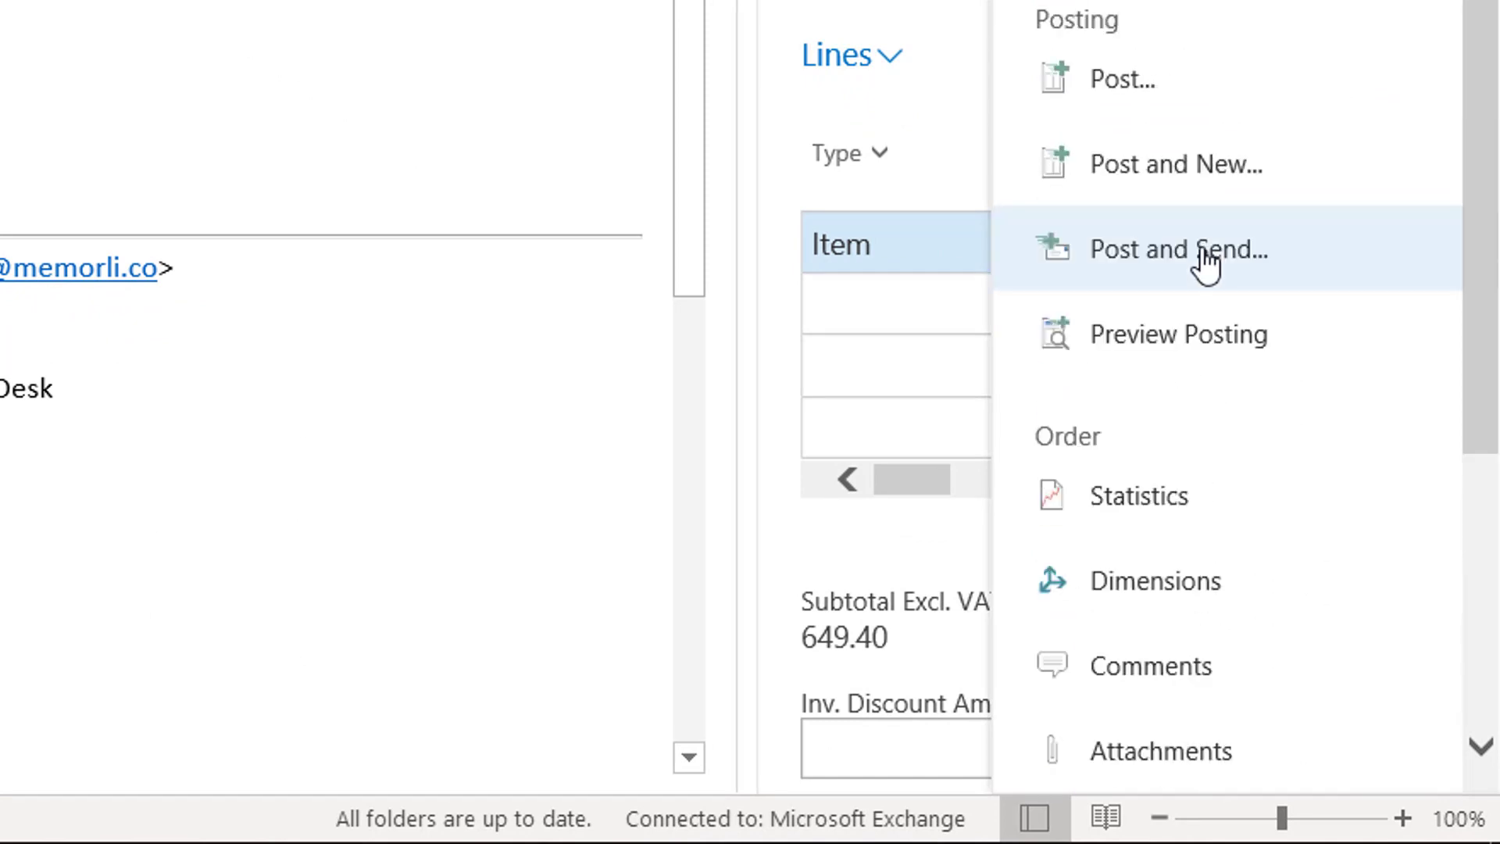
{"action": "left_click", "coordinate": [1207, 250]}
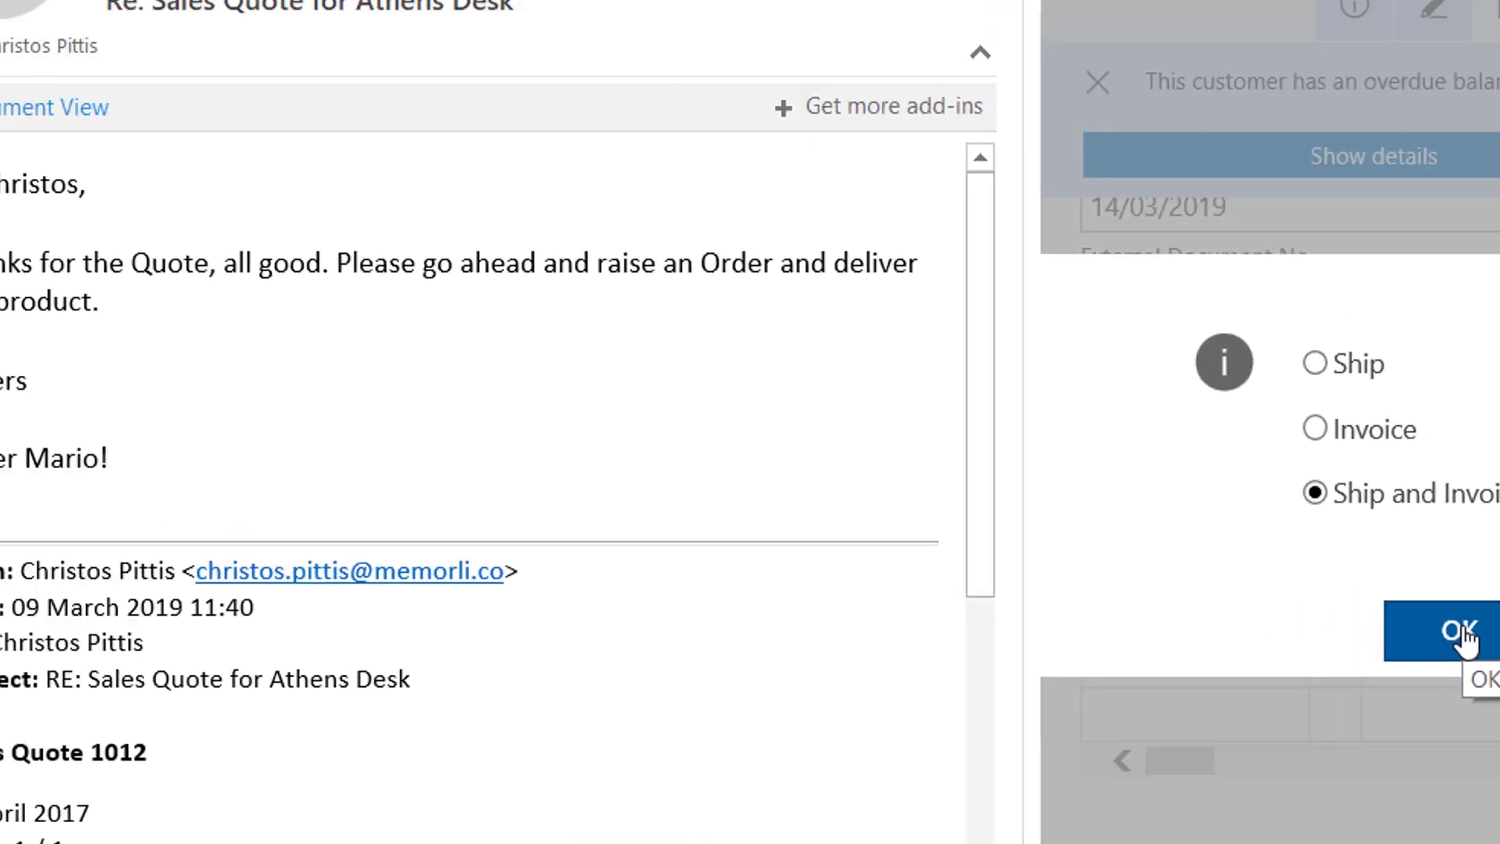
{"action": "left_click", "coordinate": [1193, 519]}
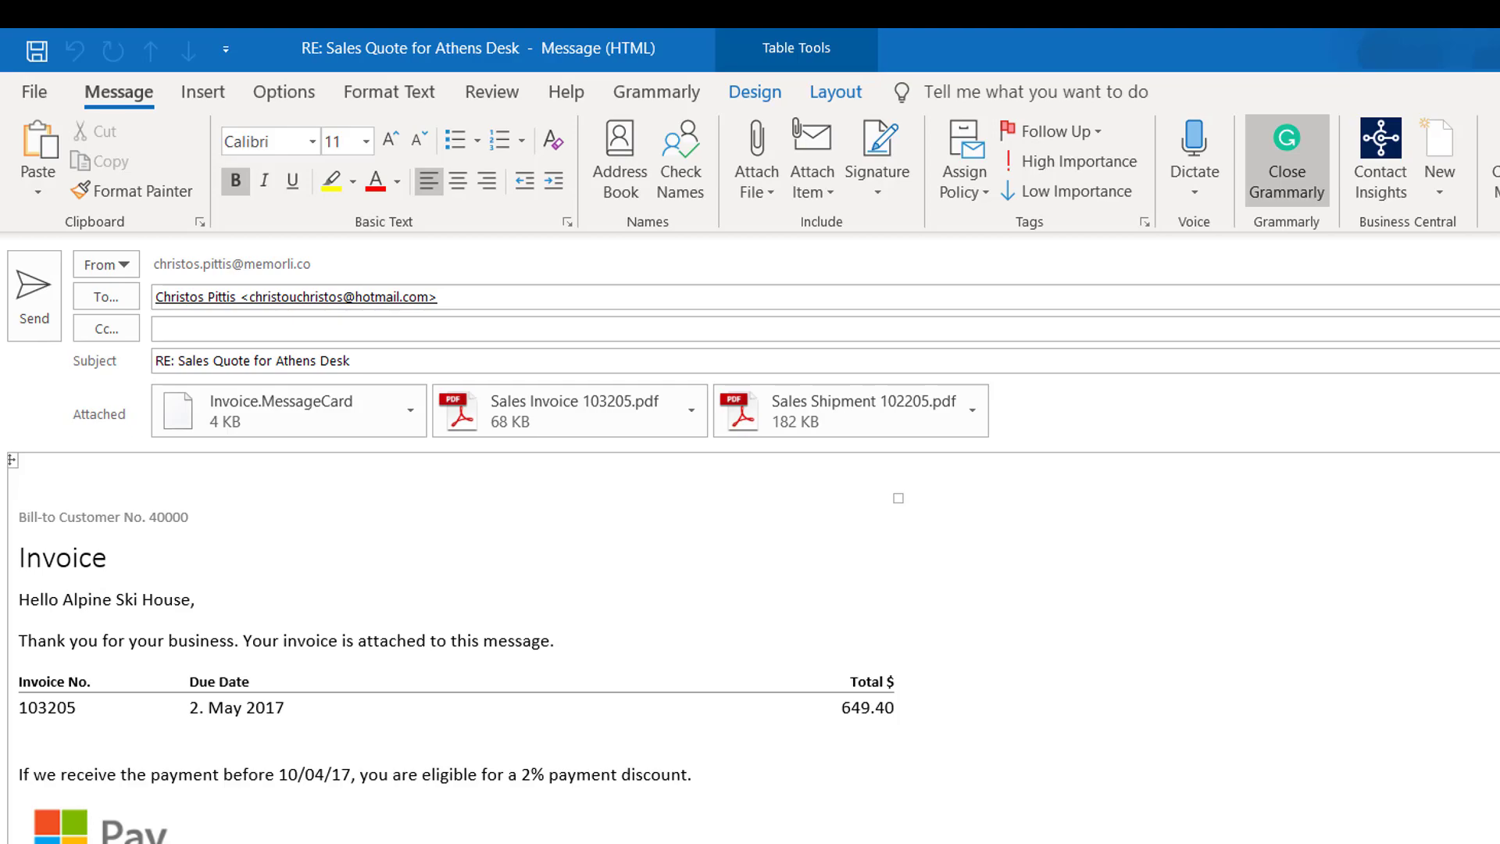
{"action": "left_click", "coordinate": [29, 297]}
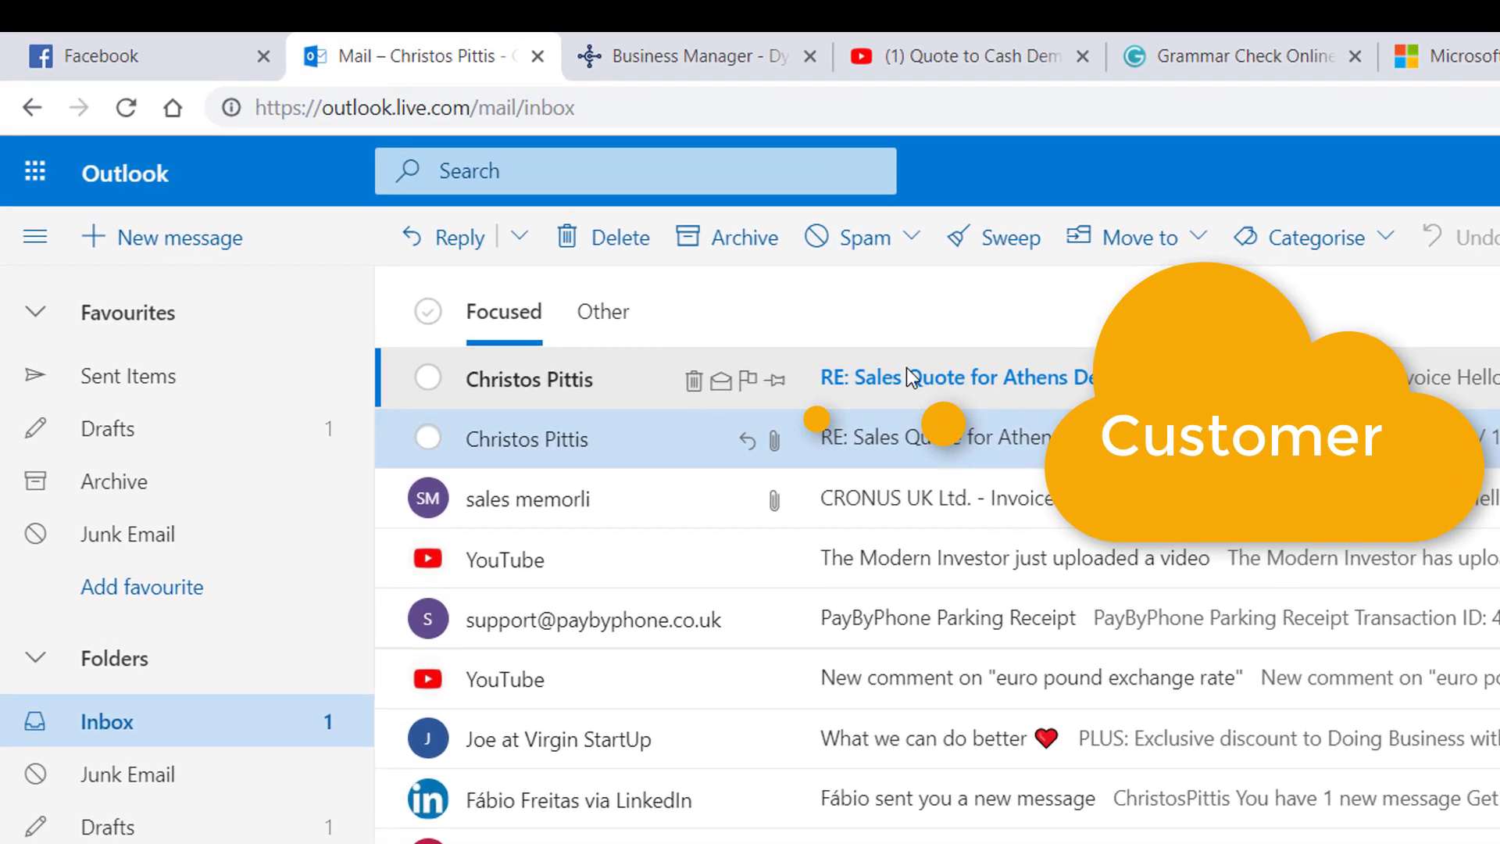
{"action": "left_click", "coordinate": [907, 369]}
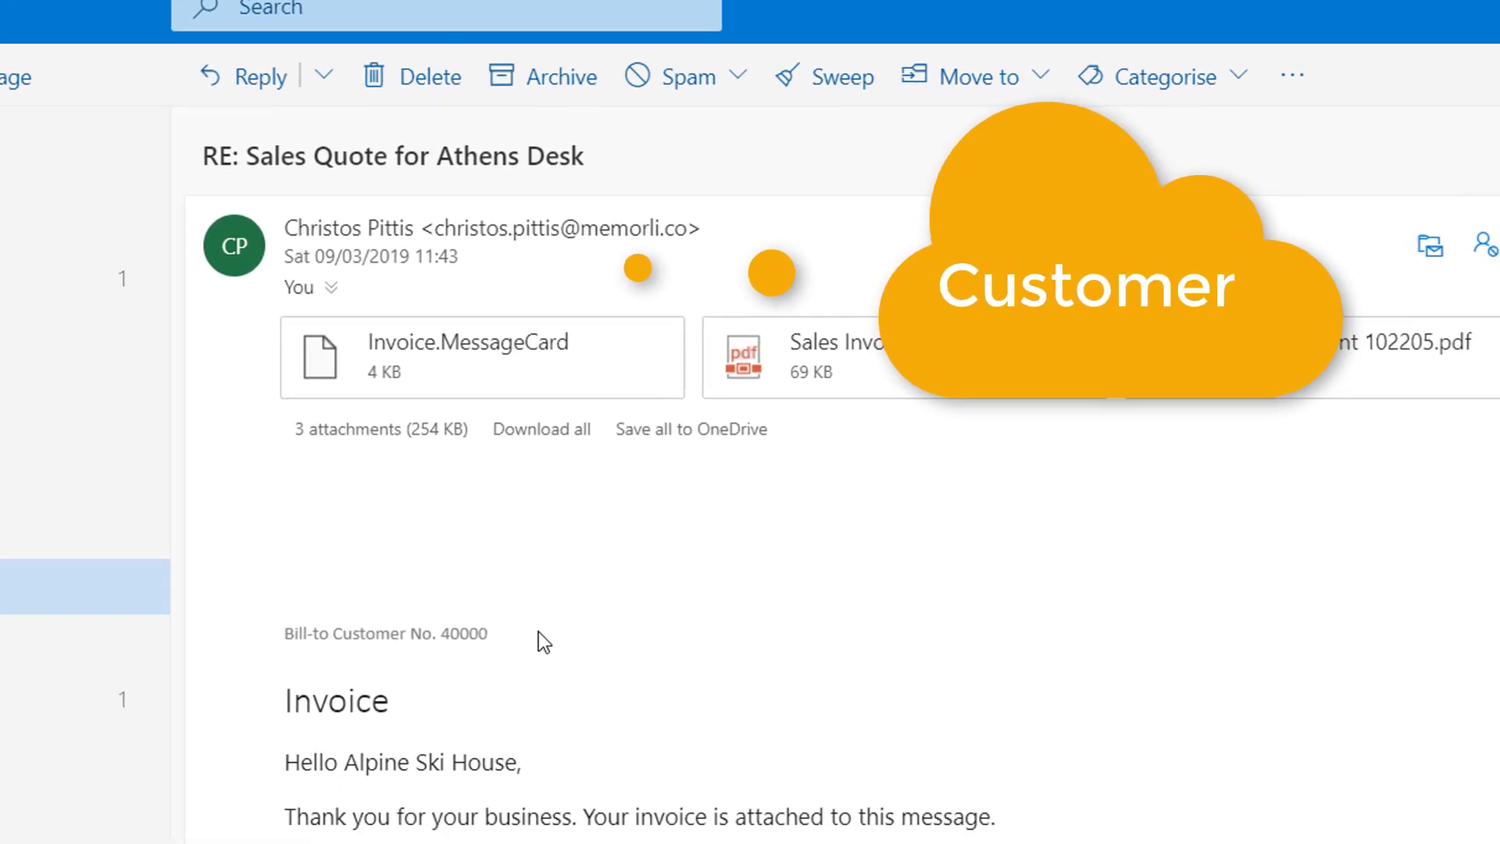
- Scroll through the received Athens Desk invoice email, checking its body, attachments and payment link
{"action": "scroll", "coordinate": [726, 750], "scroll_direction": "down", "scroll_amount": 5}
{"action": "scroll", "coordinate": [476, 595], "scroll_direction": "up", "scroll_amount": 5}
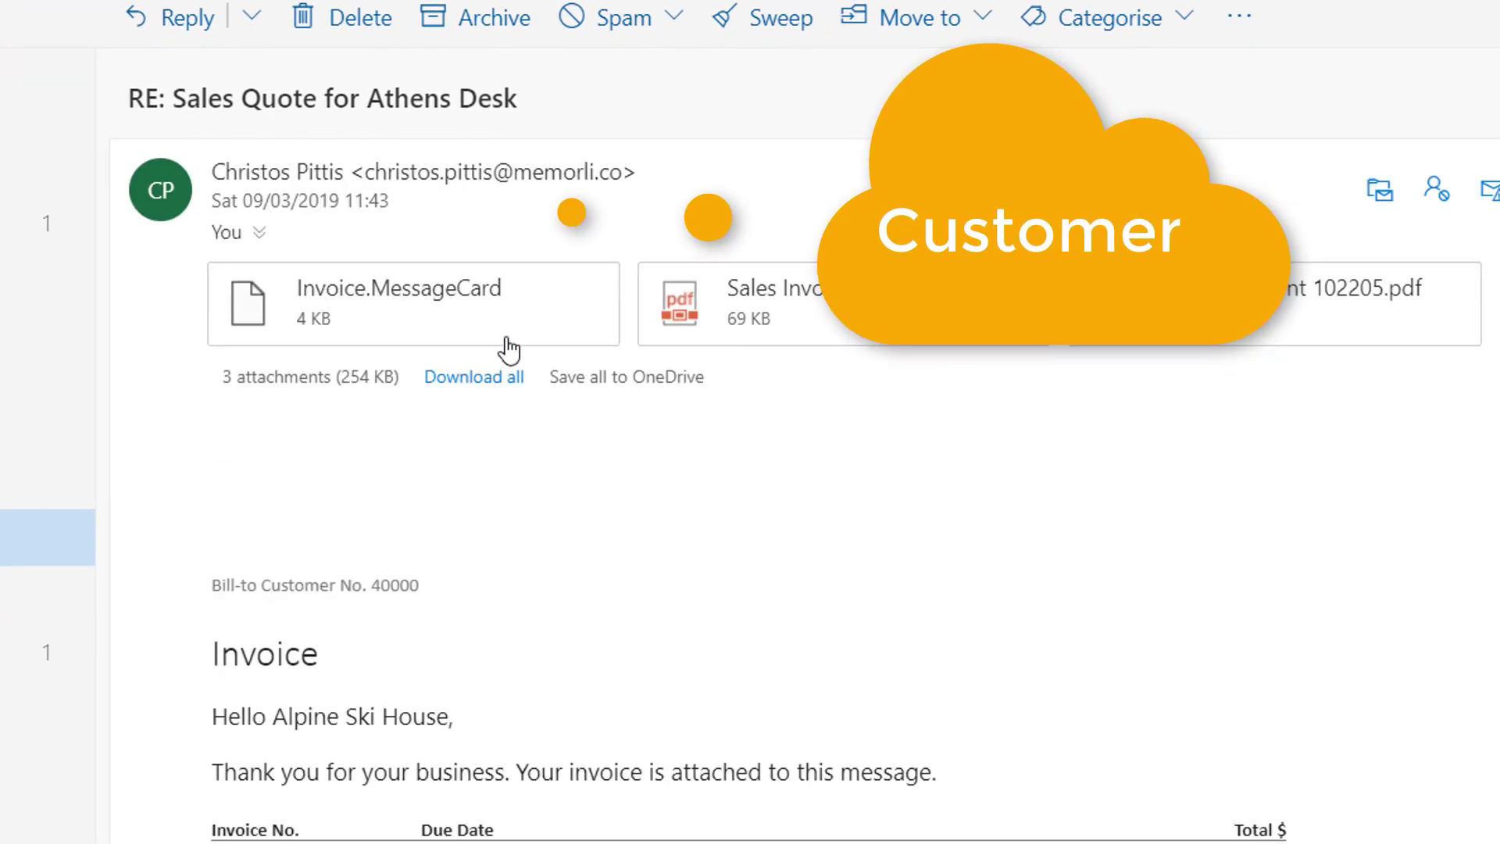
{"action": "scroll", "coordinate": [969, 480], "scroll_direction": "down", "scroll_amount": 7}
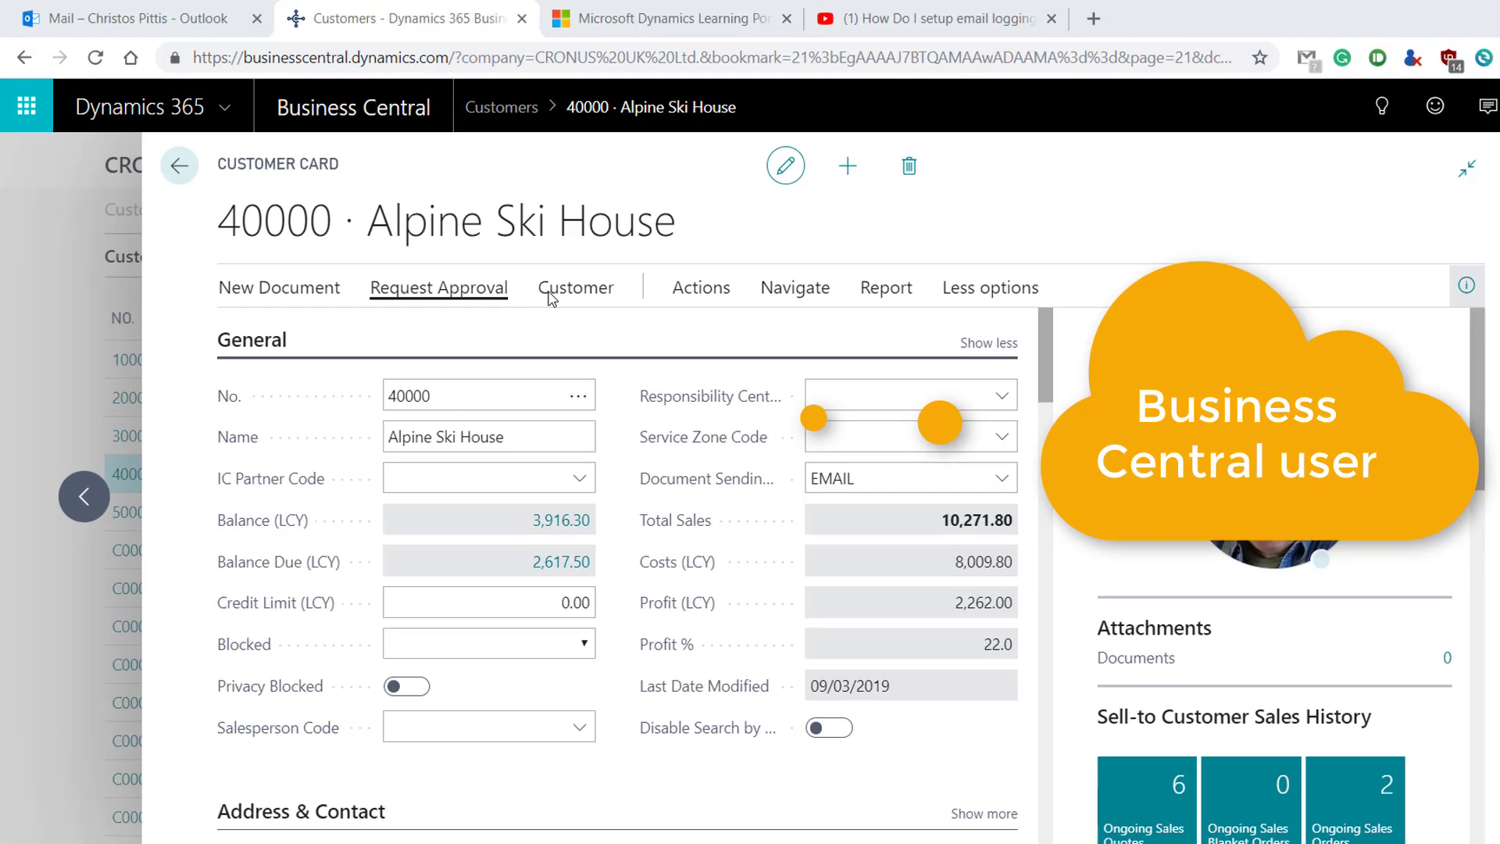
- From the Alpine Ski House customer card, show its contact person's interaction log, including Quote 1012 and Order 101011
{"action": "left_click", "coordinate": [508, 252]}
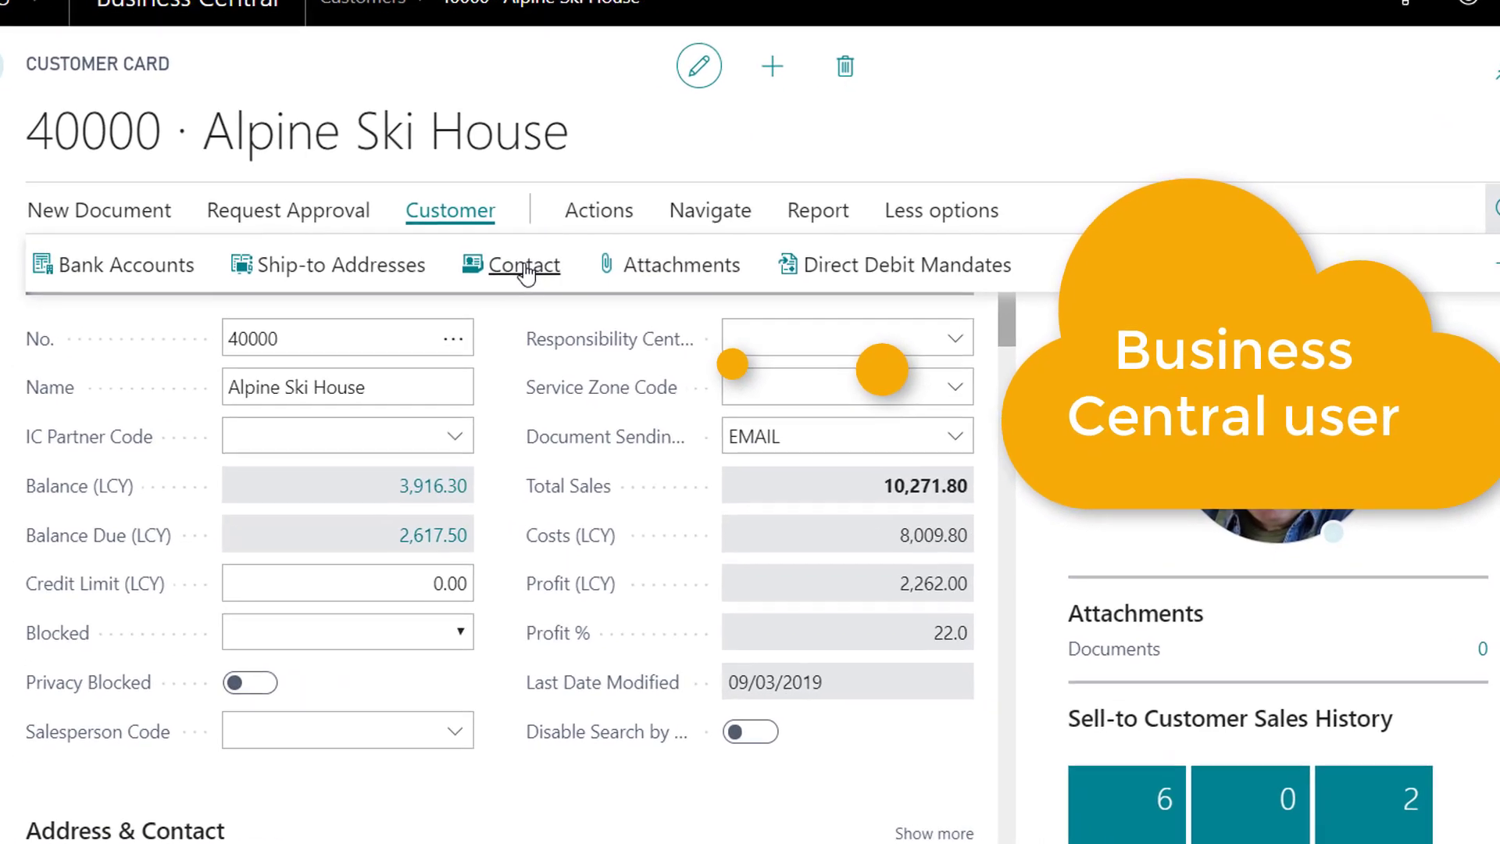
{"action": "left_click", "coordinate": [654, 341]}
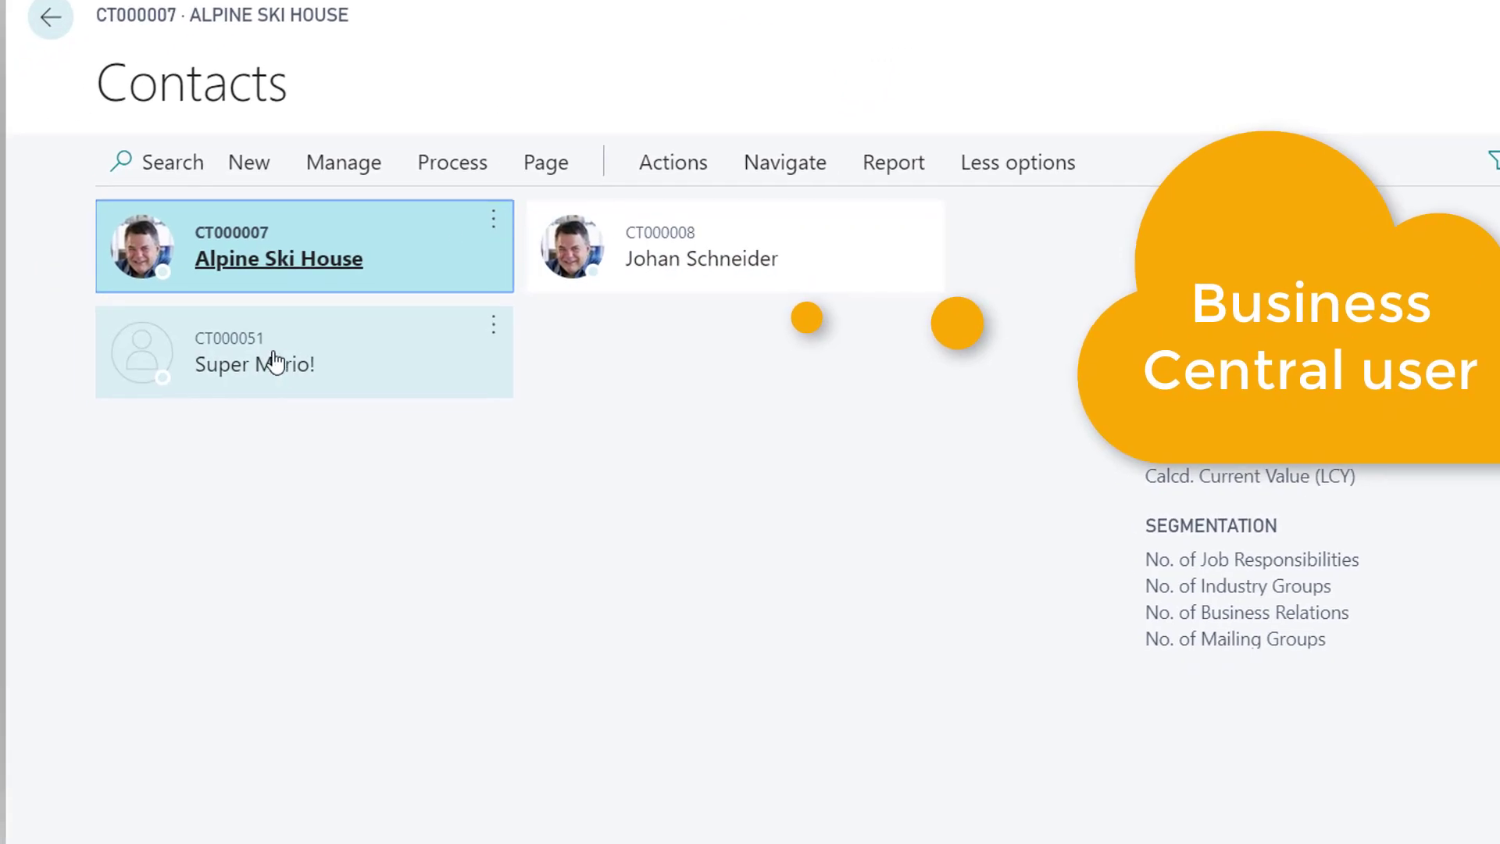
{"action": "left_click", "coordinate": [250, 357]}
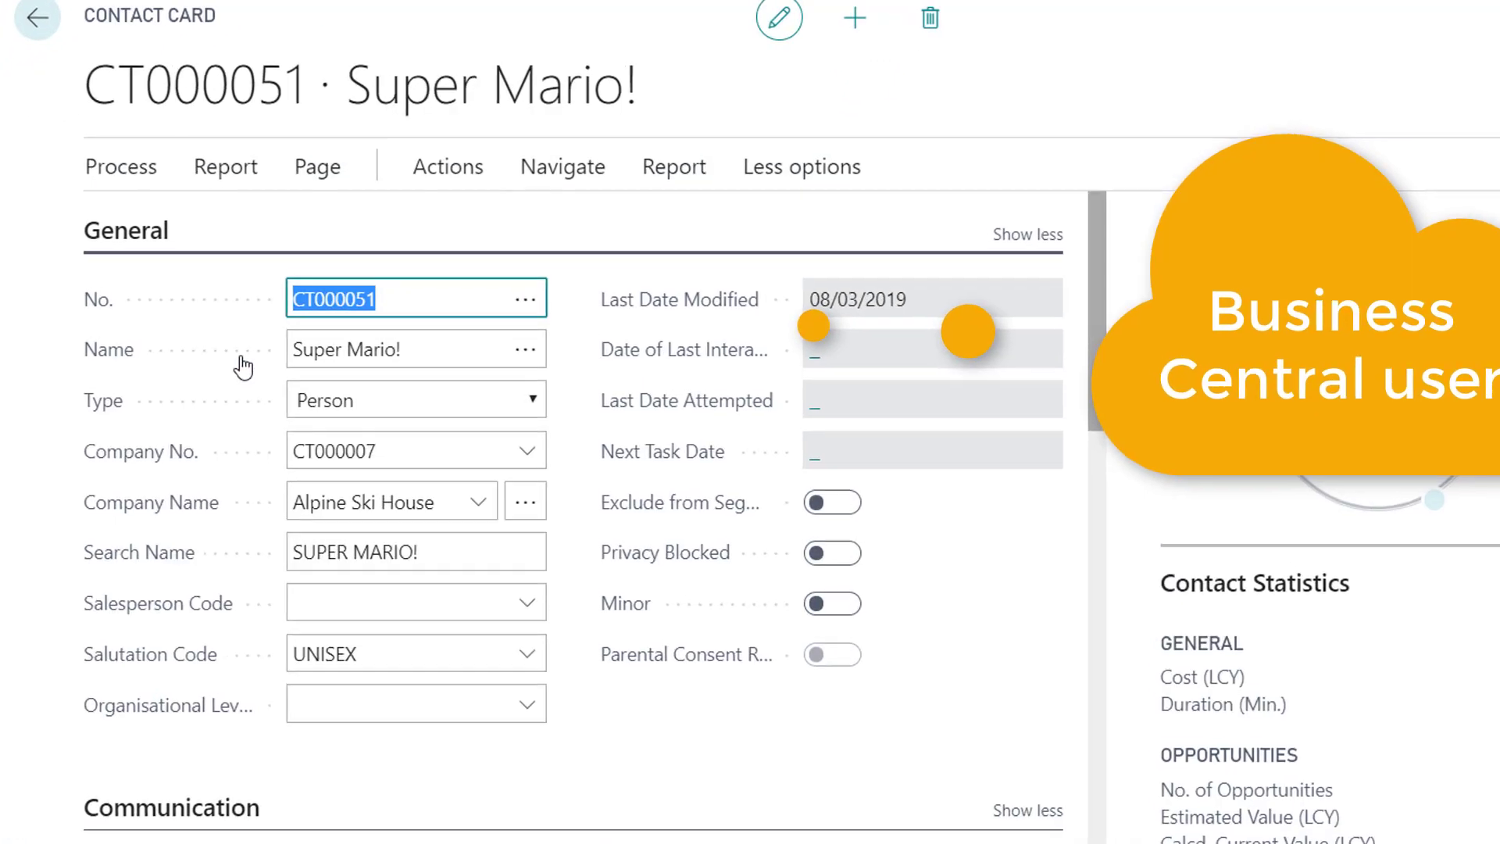
{"action": "left_click", "coordinate": [562, 207]}
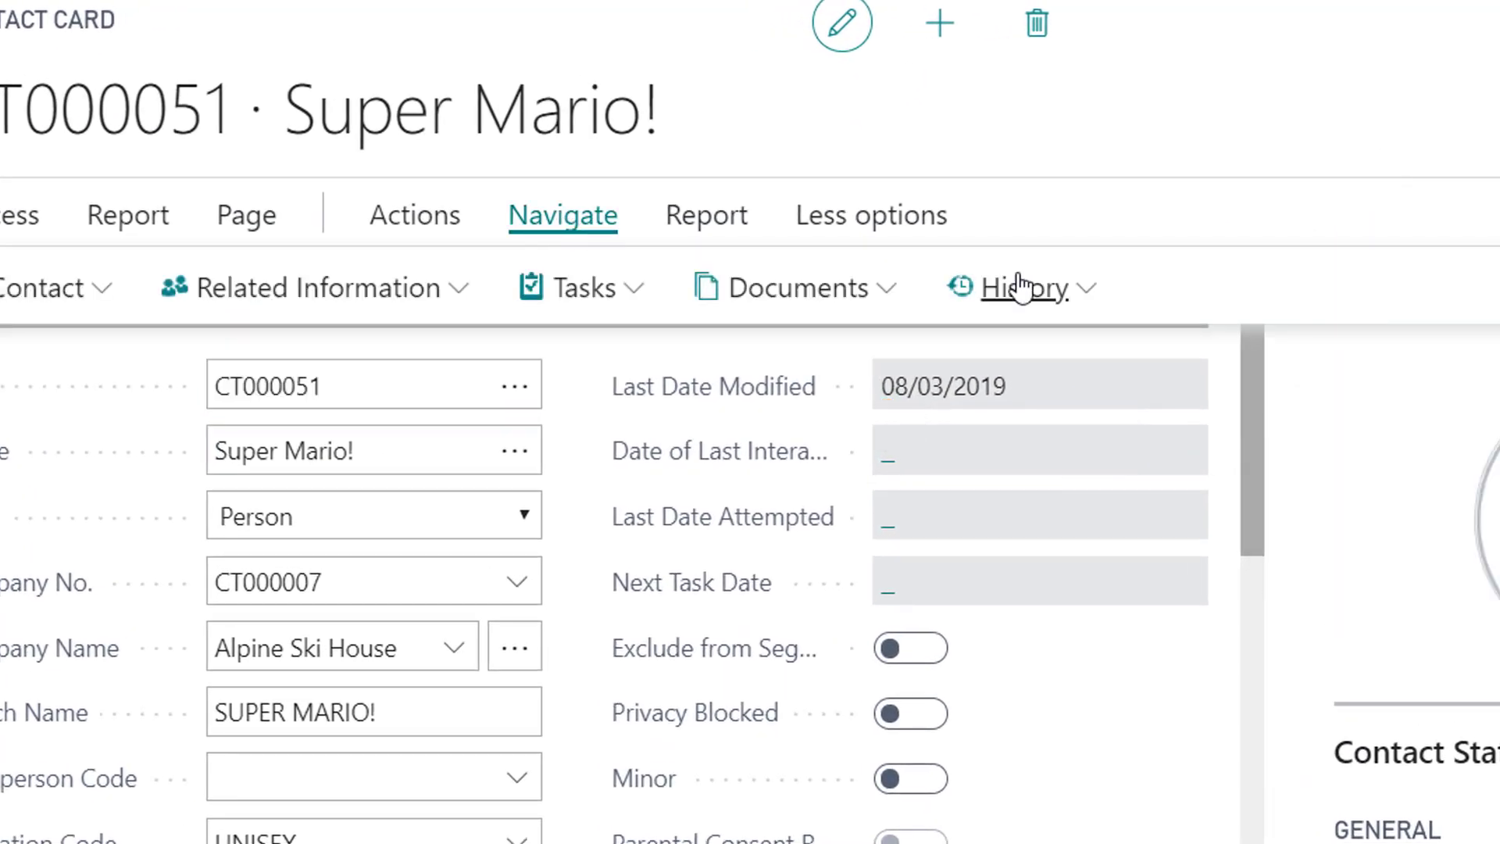
{"action": "left_click", "coordinate": [995, 278]}
{"action": "left_click", "coordinate": [945, 353]}
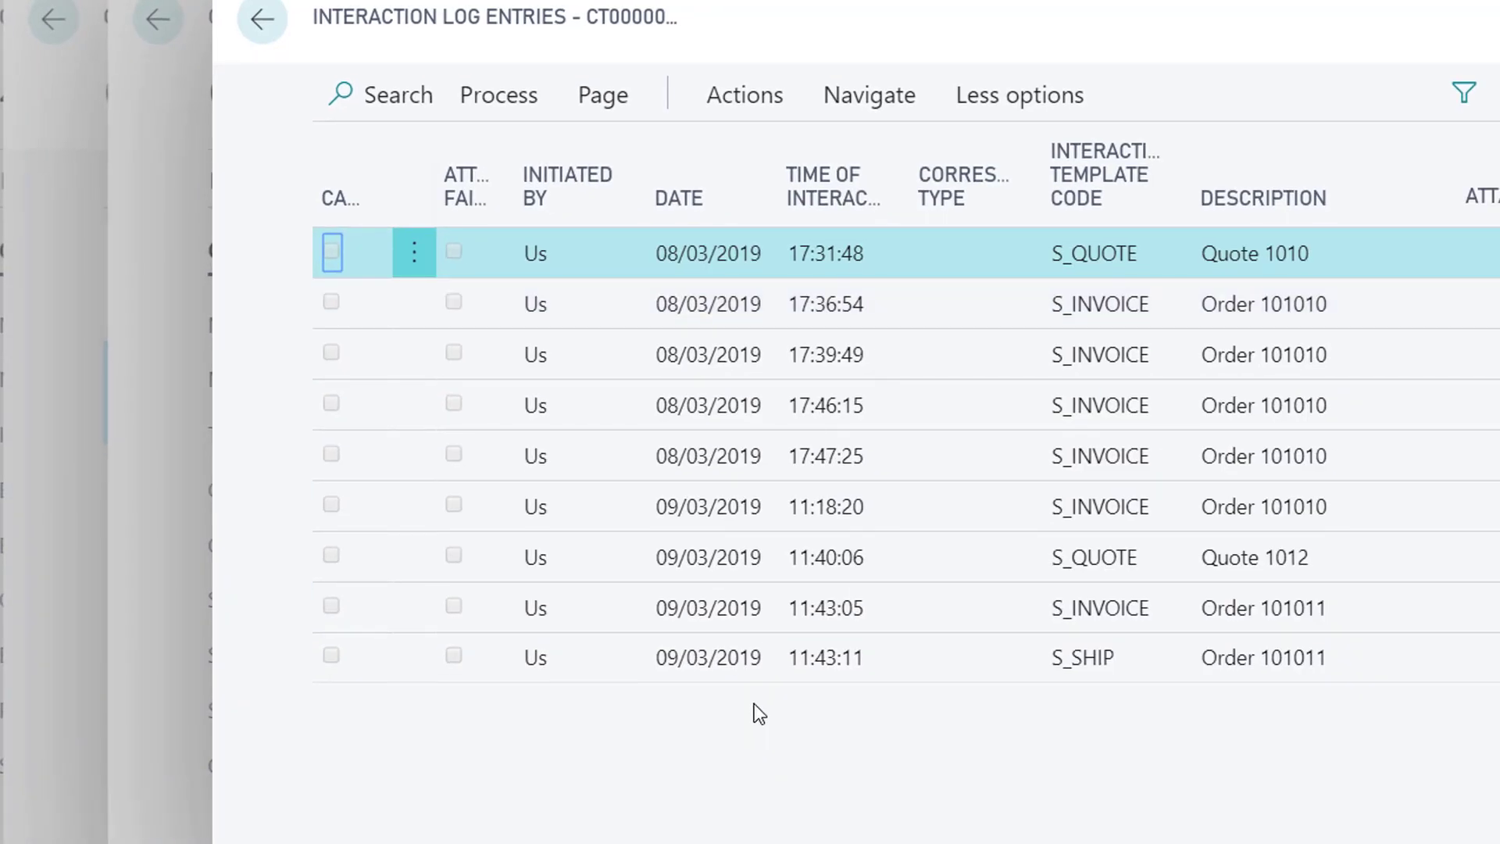
{"action": "left_click", "coordinate": [948, 656]}
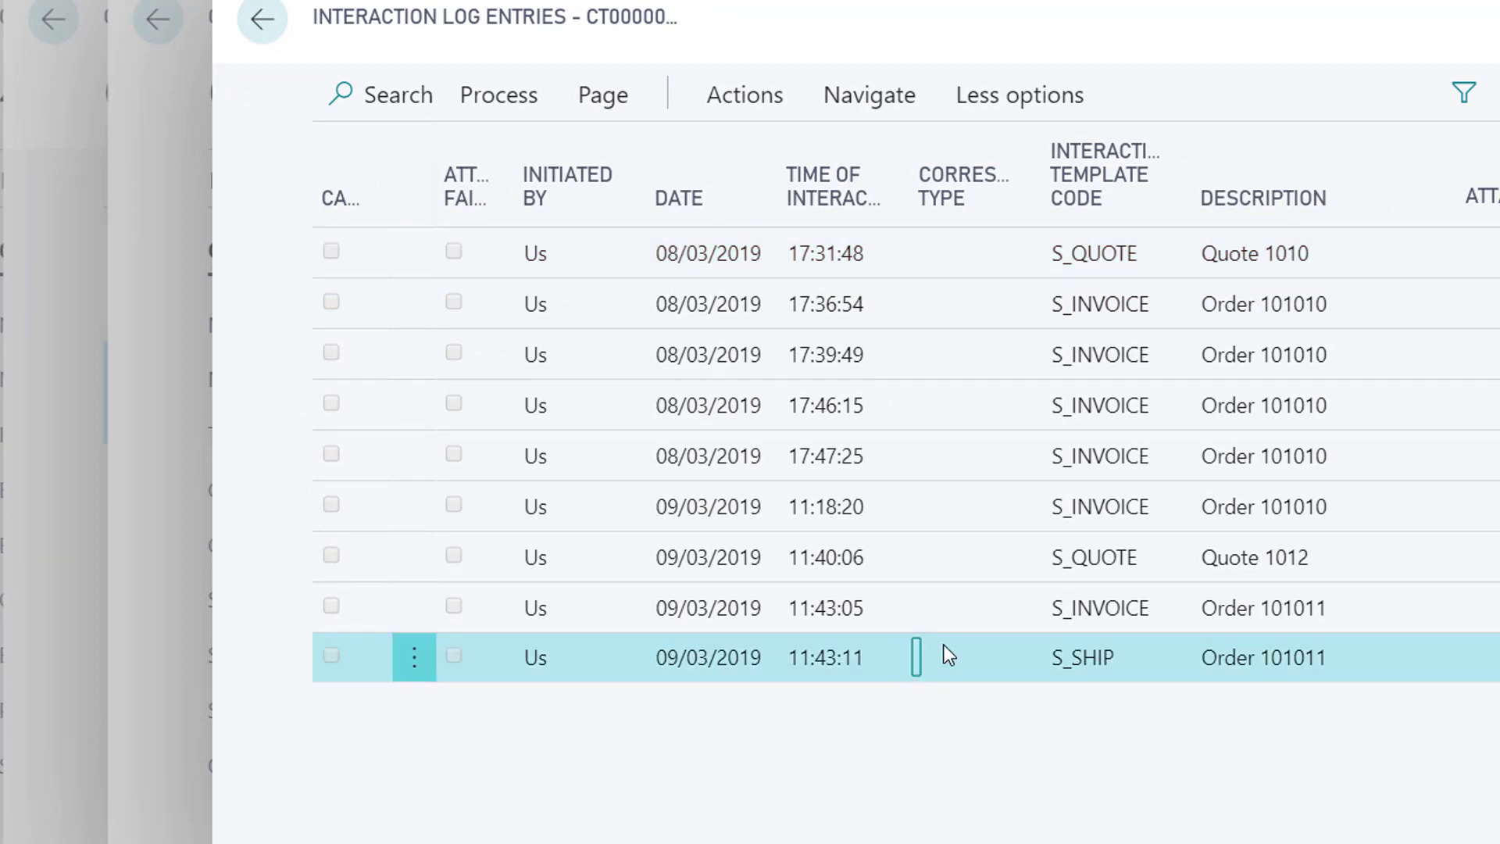
{"action": "left_click", "coordinate": [566, 608]}
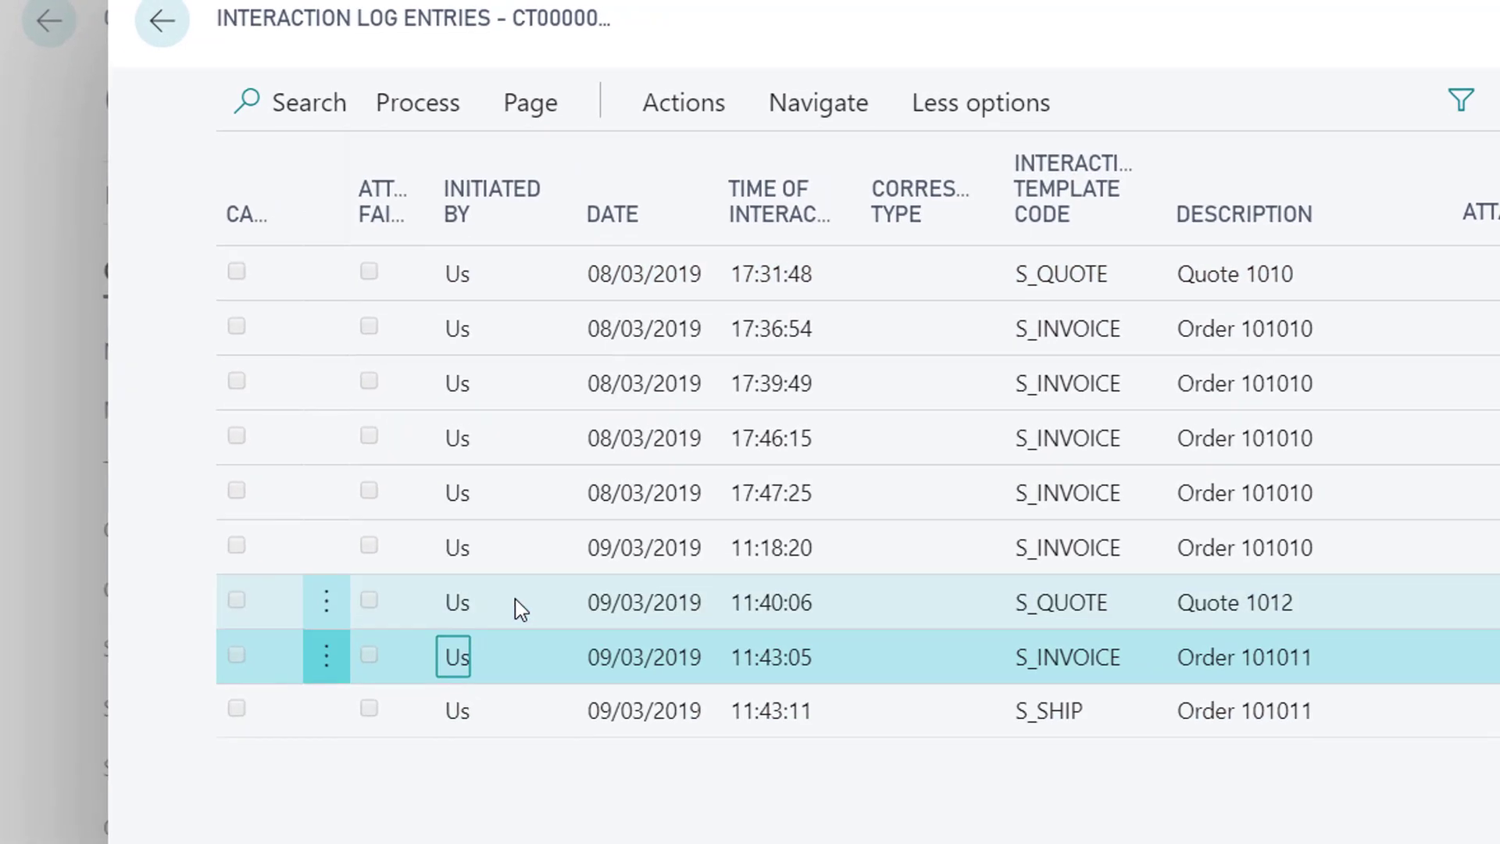
{"action": "left_click", "coordinate": [595, 557]}
{"action": "left_click", "coordinate": [509, 645]}
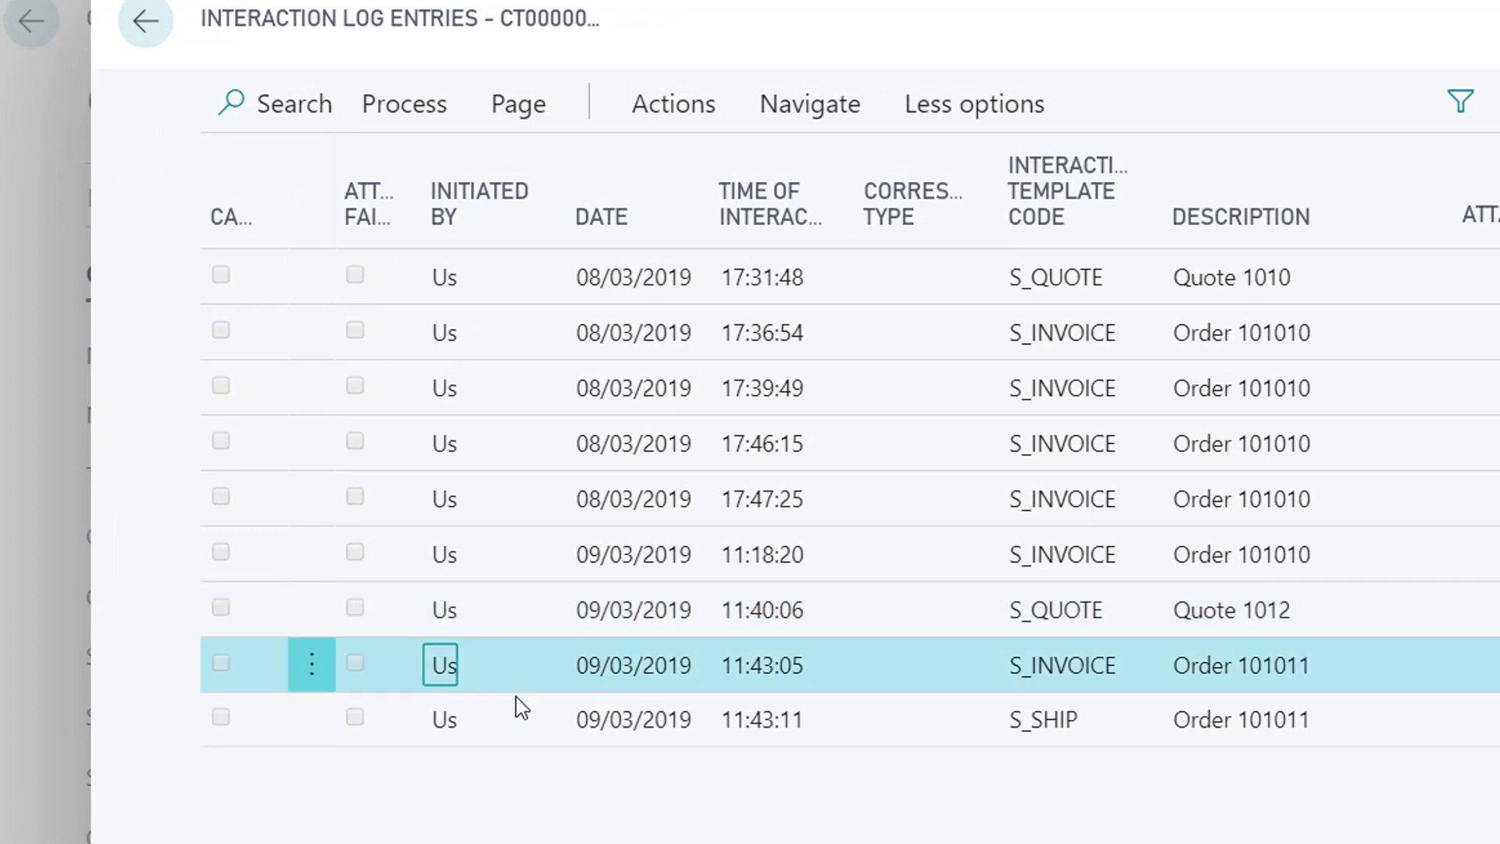
{"action": "left_click", "coordinate": [516, 697]}
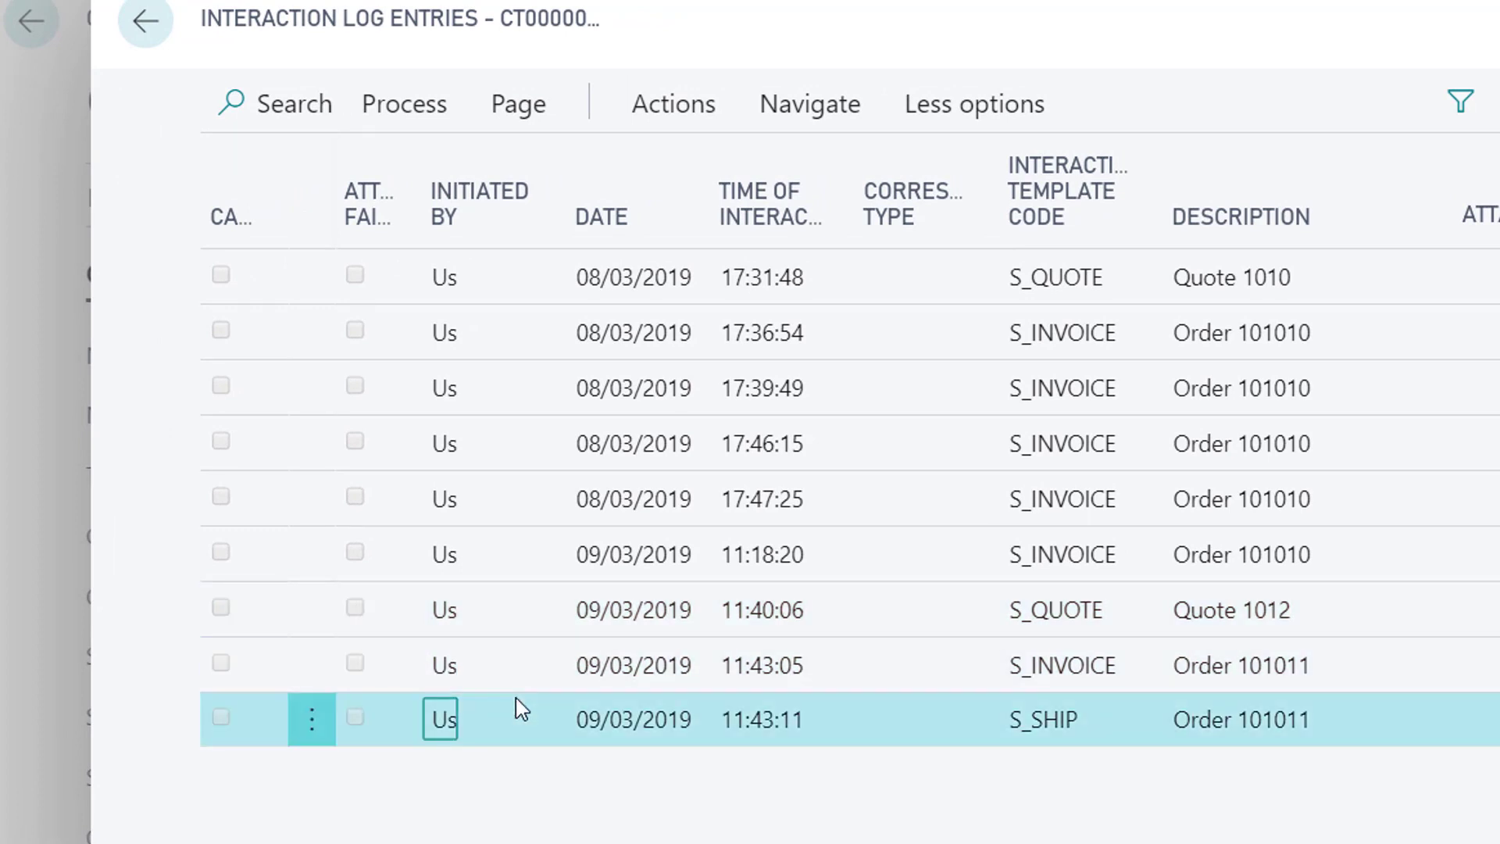
{"action": "left_click", "coordinate": [754, 101]}
{"action": "left_click", "coordinate": [694, 112]}
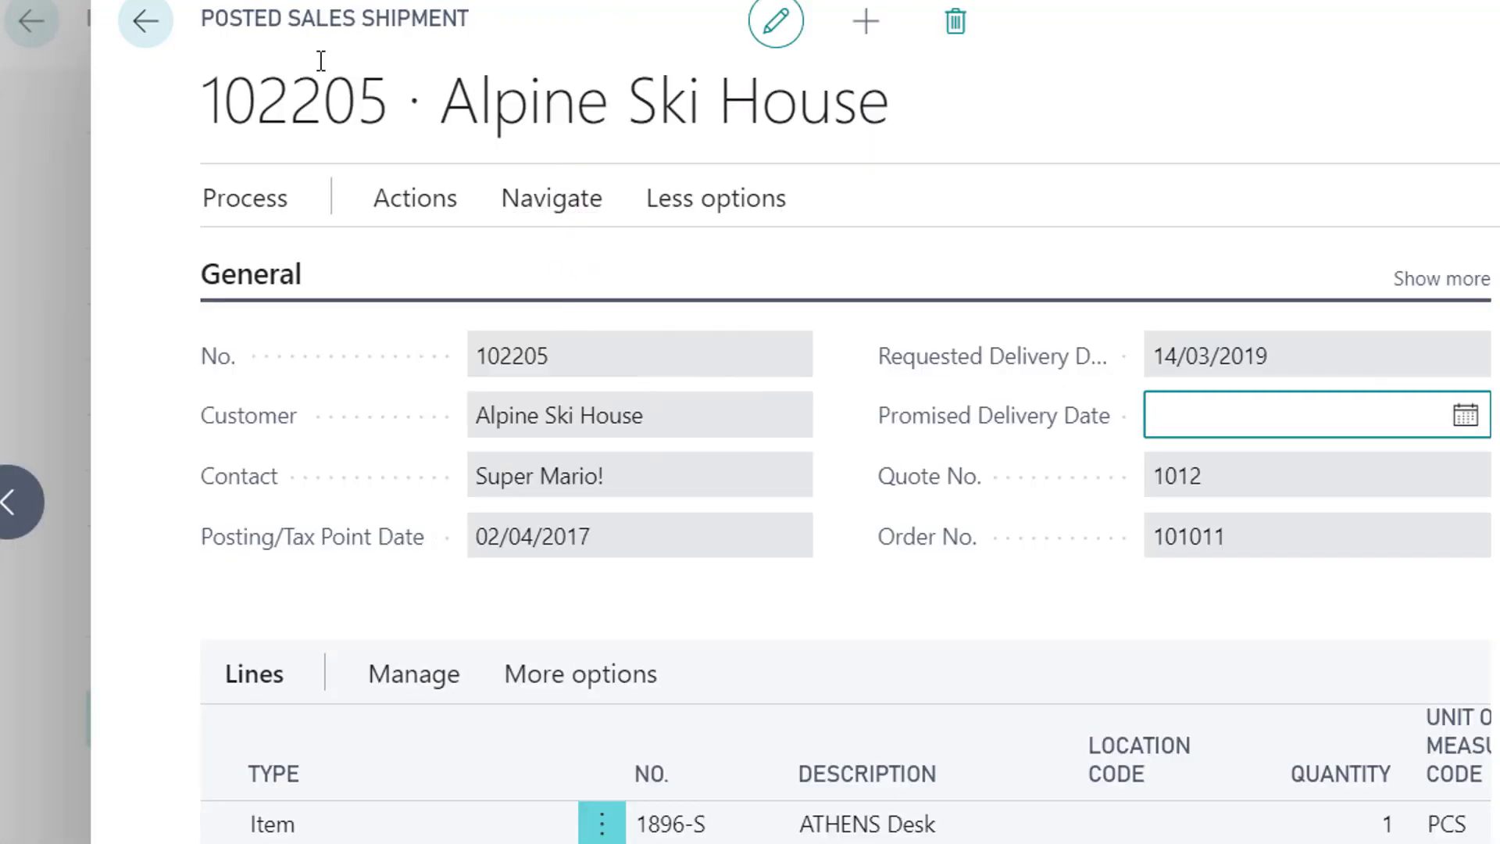
{"action": "scroll", "coordinate": [850, 560], "scroll_direction": "down", "scroll_amount": 5}
{"action": "scroll", "coordinate": [820, 576], "scroll_direction": "up", "scroll_amount": 5}
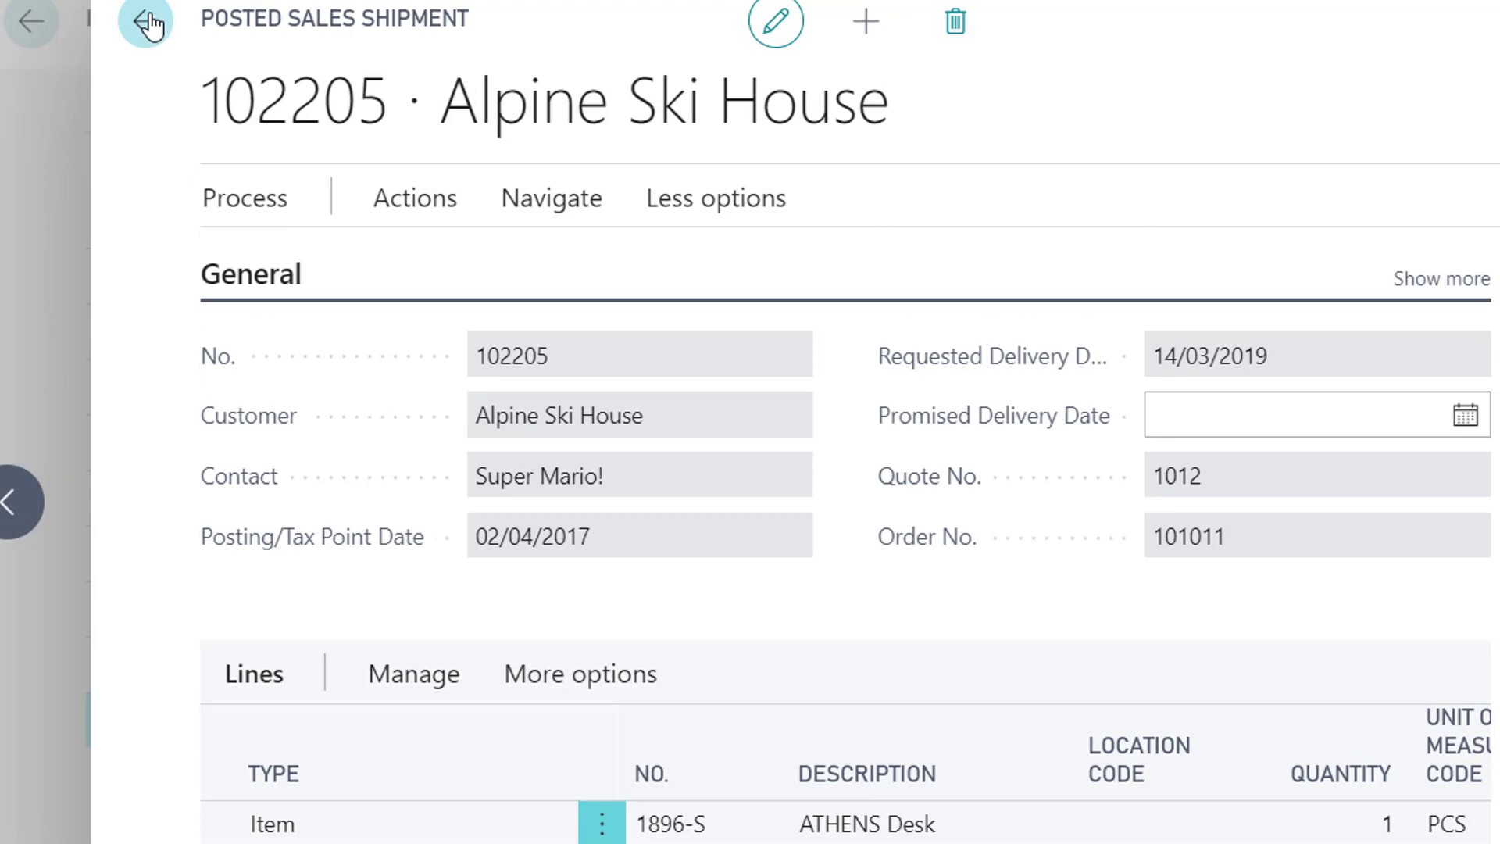
{"action": "left_click", "coordinate": [146, 22]}
{"action": "left_click", "coordinate": [536, 664]}
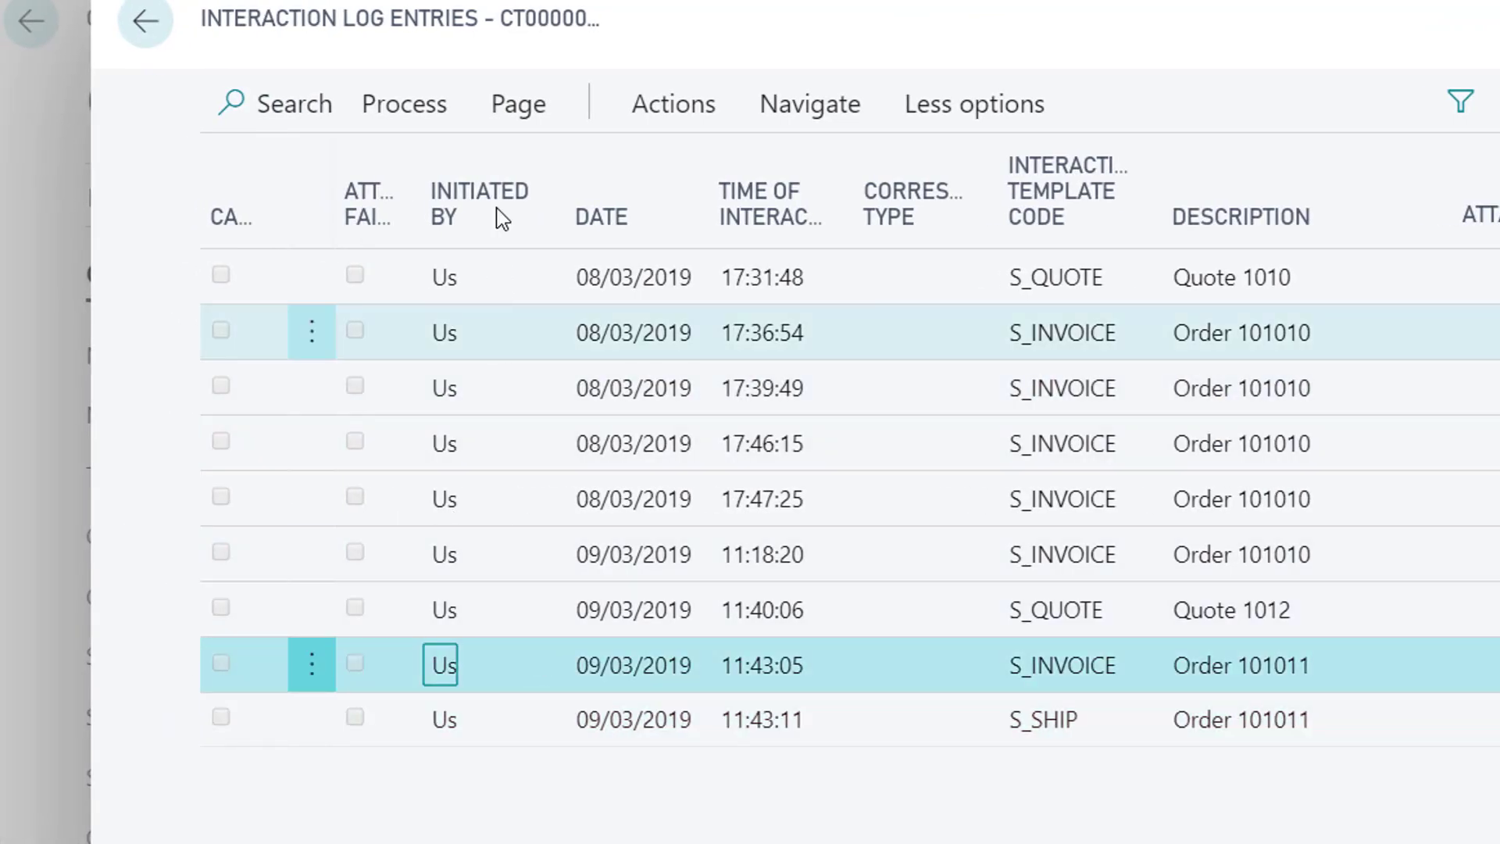
{"action": "left_click", "coordinate": [681, 104]}
{"action": "left_click", "coordinate": [557, 180]}
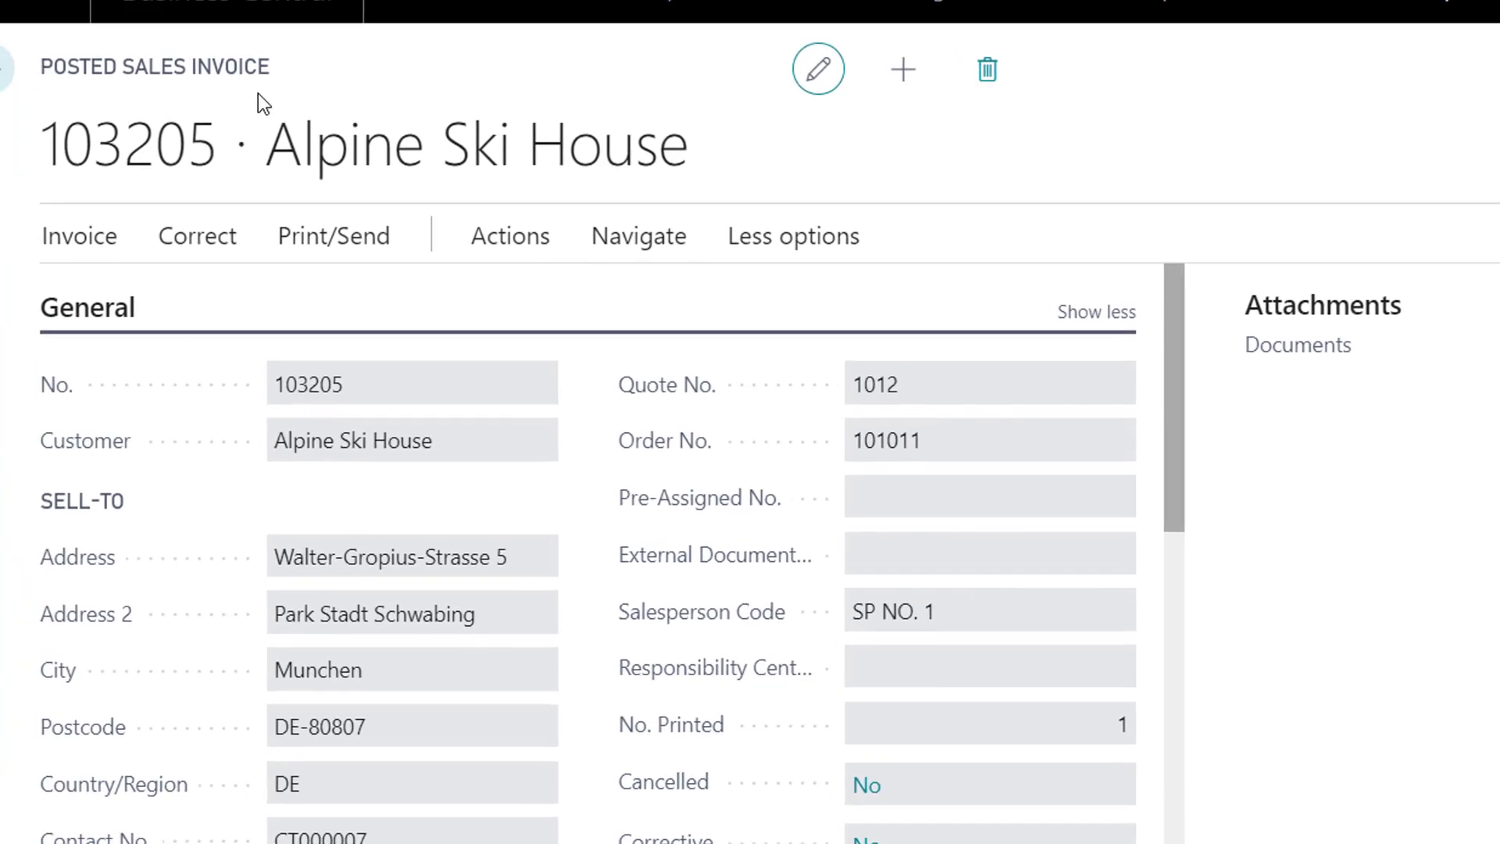
{"action": "left_click", "coordinate": [7, 74]}
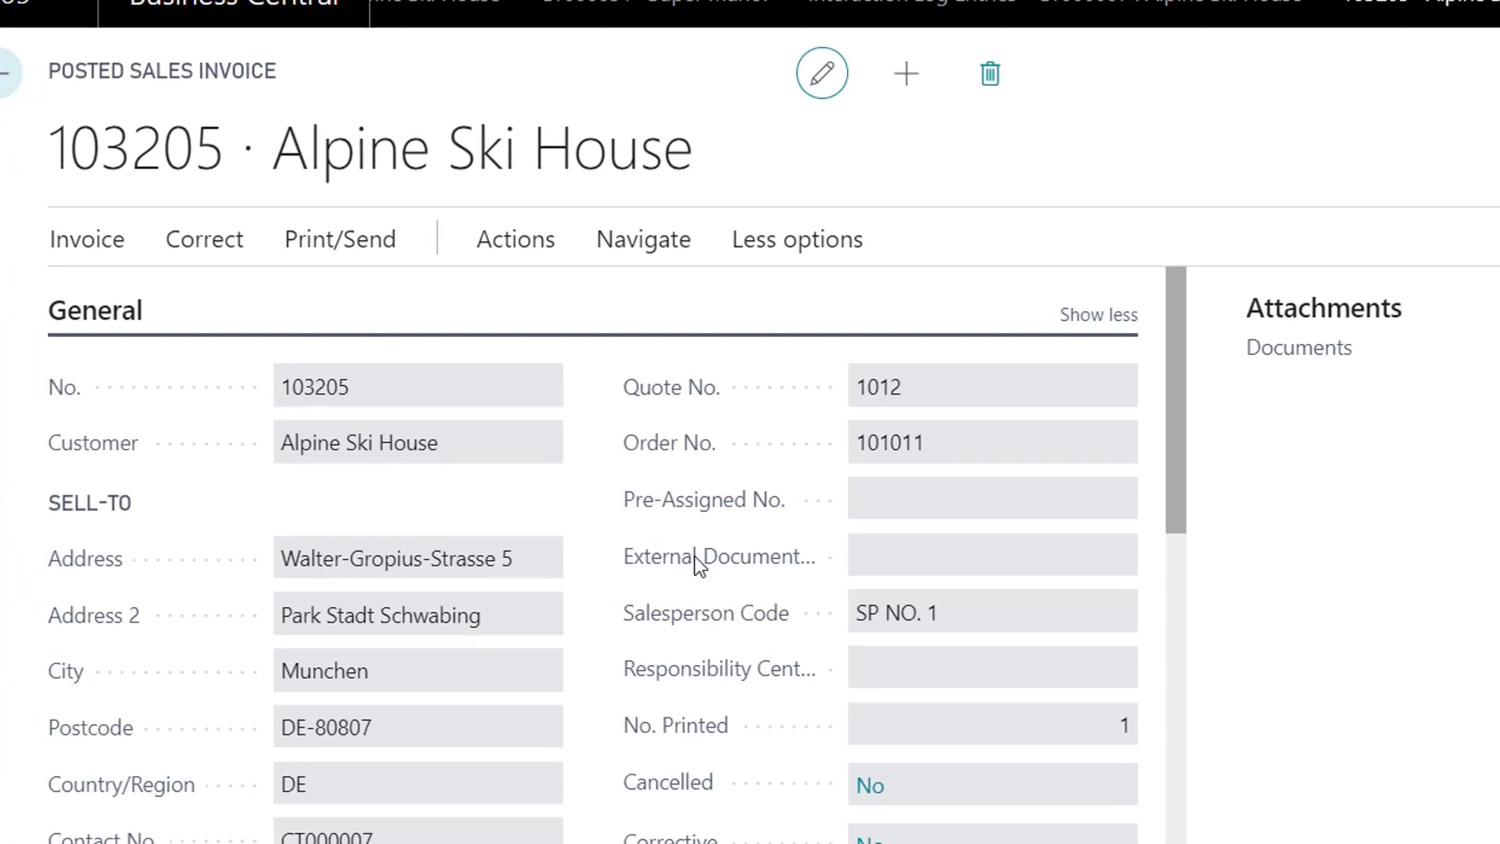